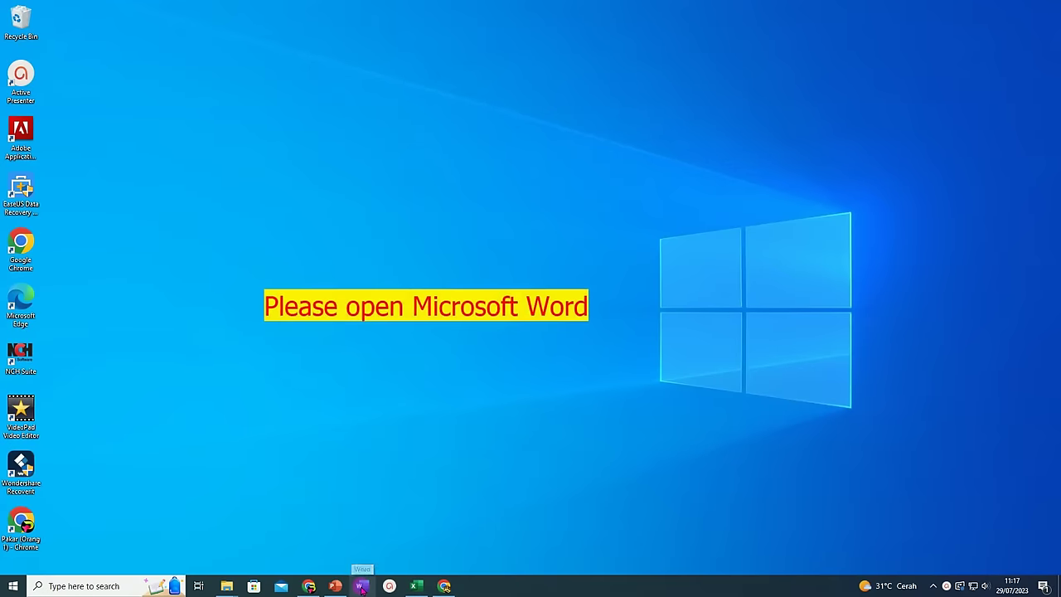
# Launch Microsoft Word from the taskbar.
pyautogui.click(361, 586)
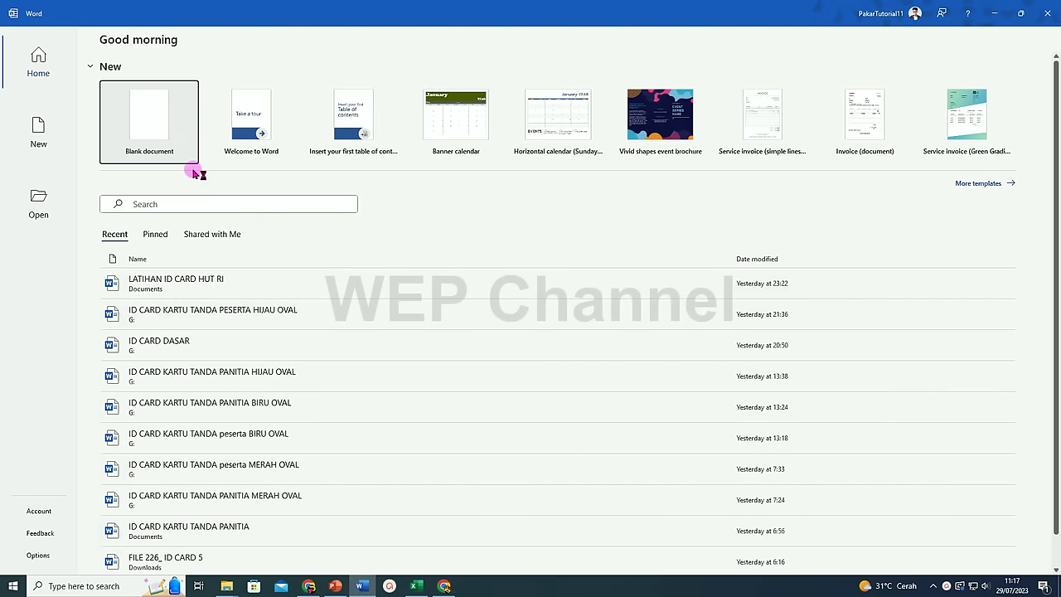
# Create a blank document and set its page size to A4 (21 cm x 29.7 cm).
pyautogui.click(143, 121)
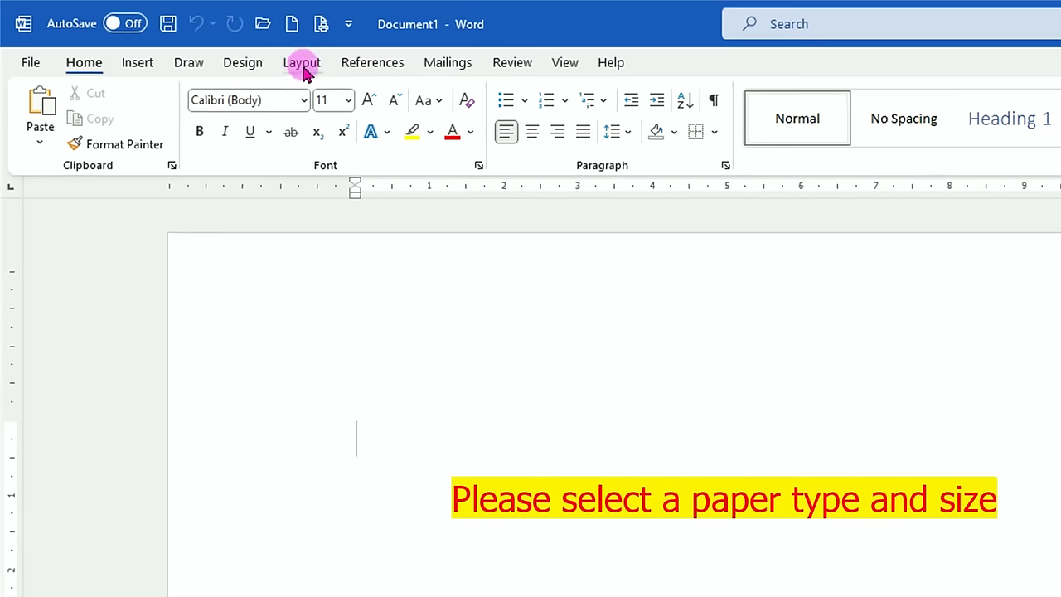
pyautogui.click(303, 71)
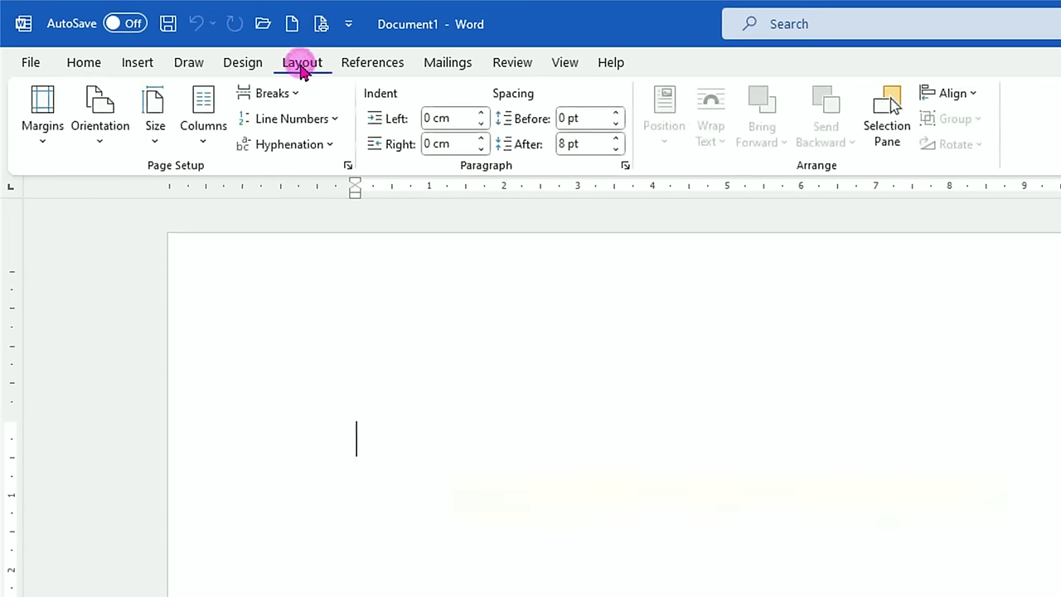
pyautogui.click(155, 146)
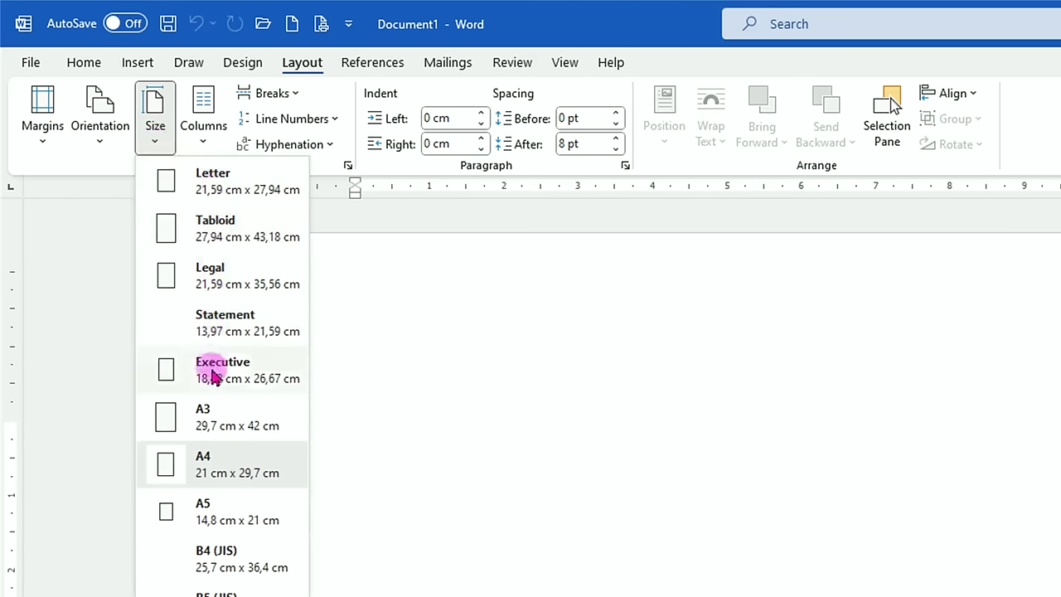
pyautogui.click(202, 469)
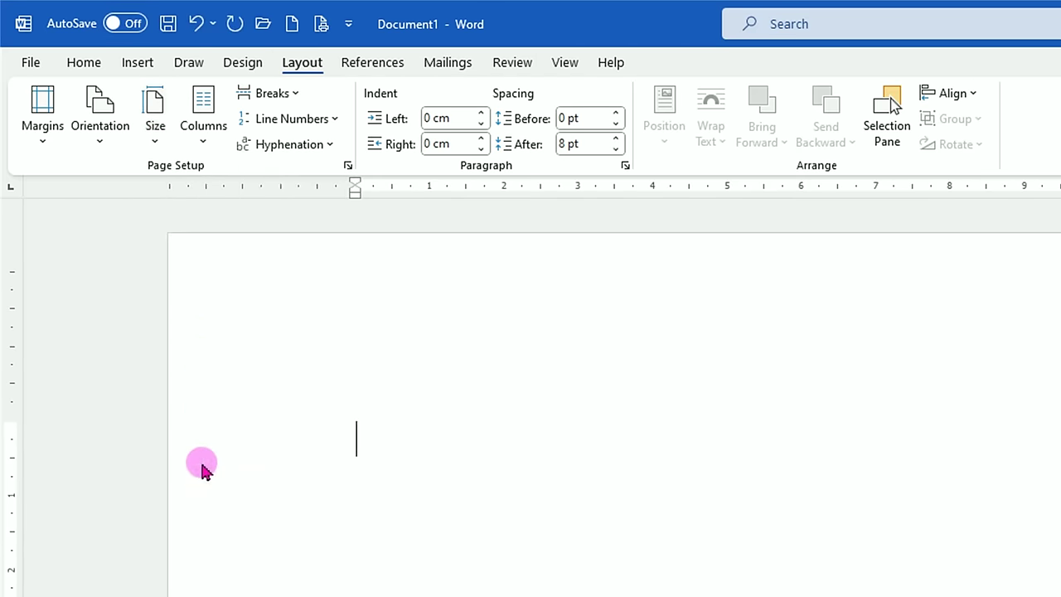
pyautogui.scroll(-4, 526, 209)
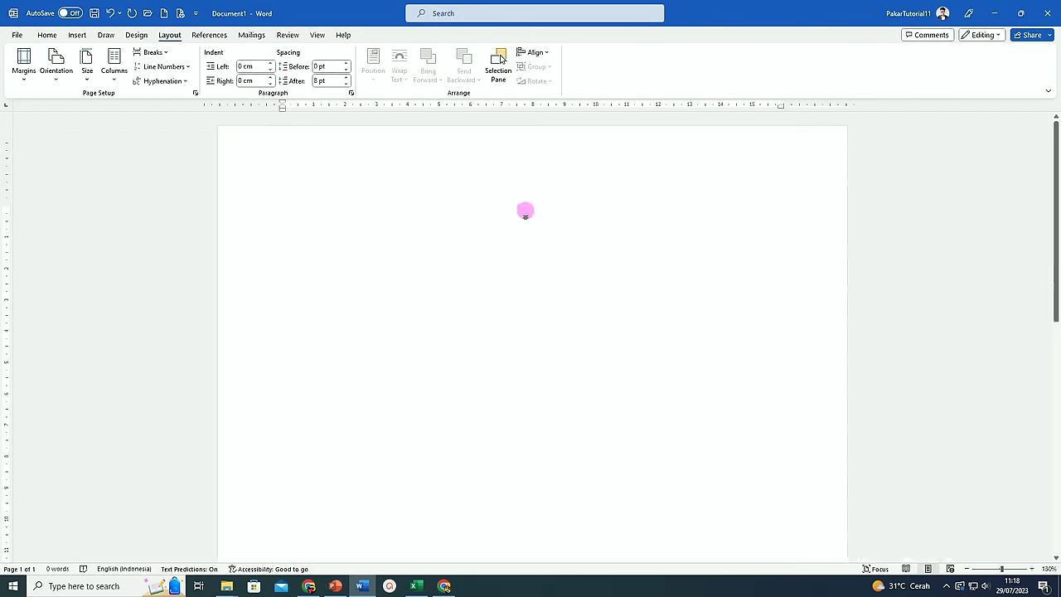
# Draw a right triangle sized 21.02 x 21.02 cm into the page's lower-left corner.
pyautogui.scroll(-7, 526, 211)
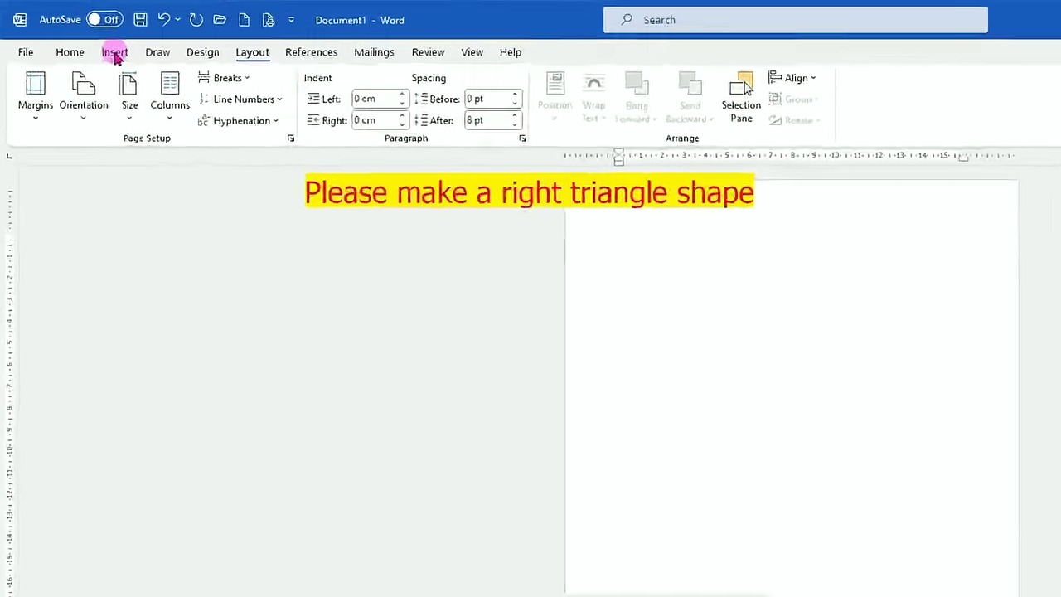
pyautogui.click(77, 37)
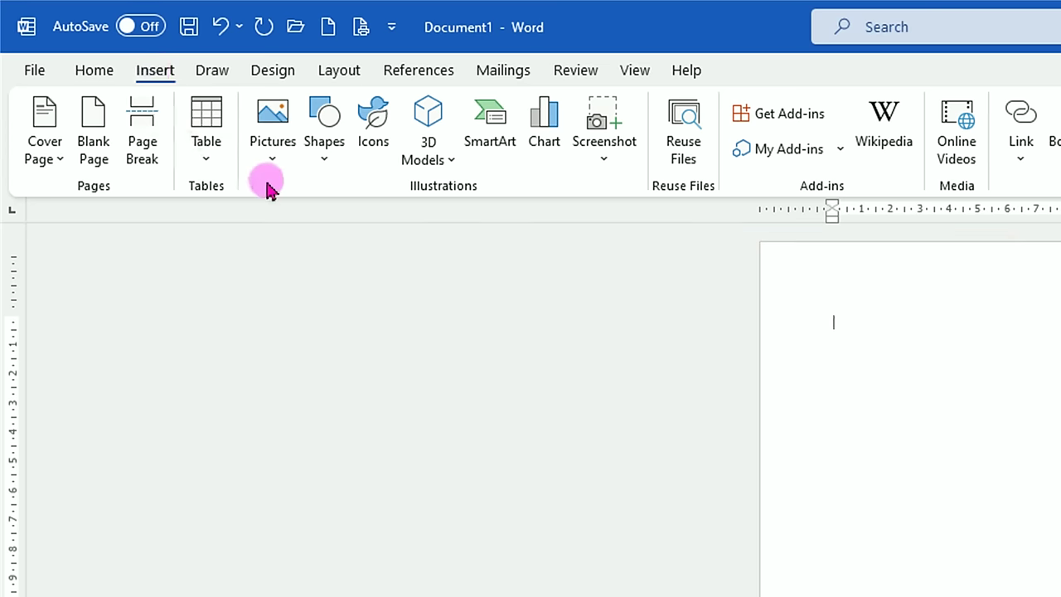
pyautogui.click(325, 166)
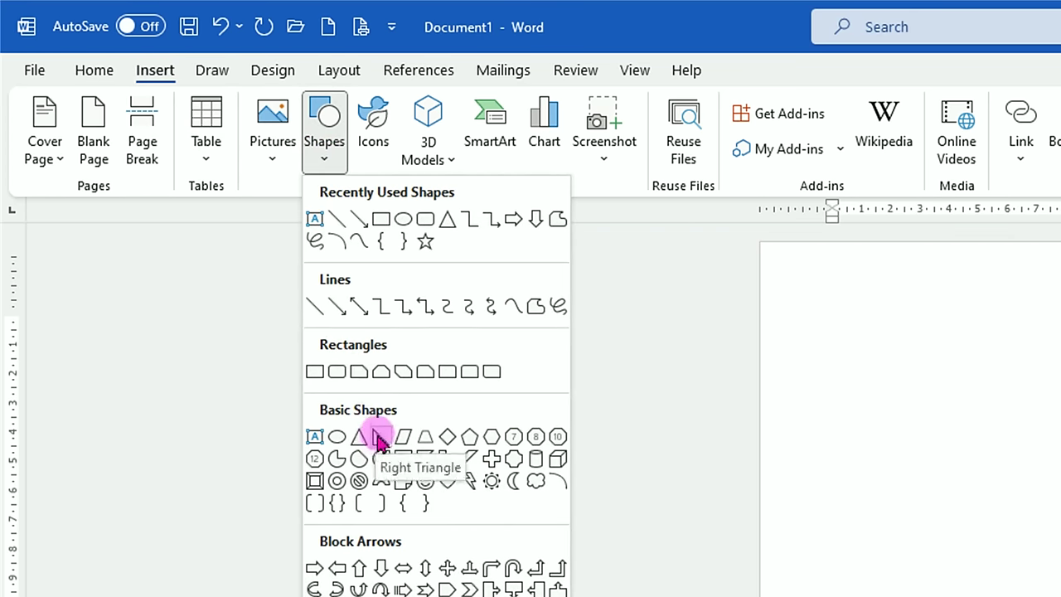
pyautogui.click(378, 441)
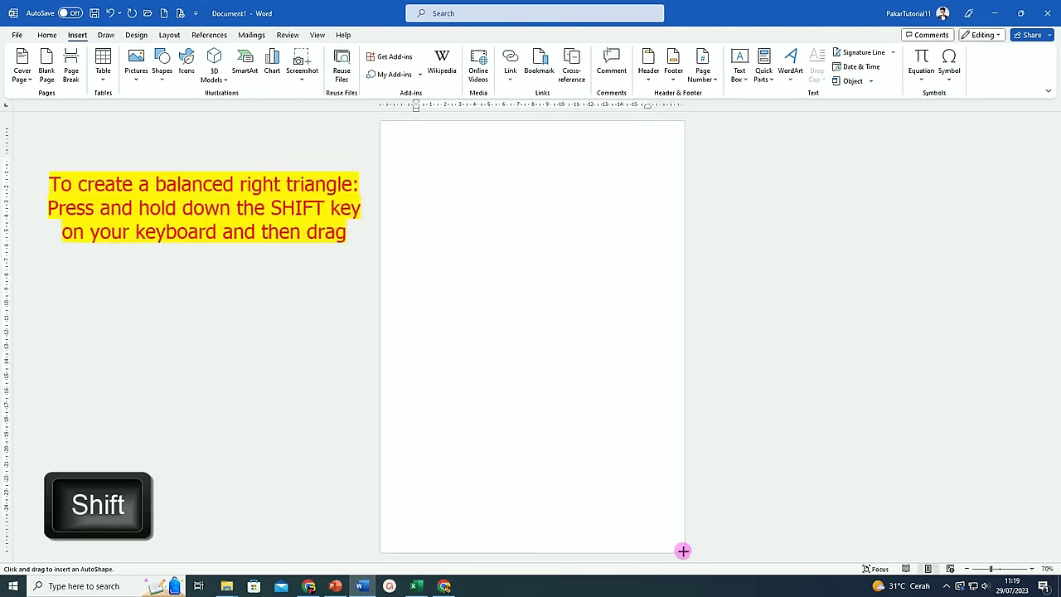
pyautogui.moveTo(683, 551)
pyautogui.keyDown('shift'); pyautogui.mouseDown()
pyautogui.moveTo(456, 367)
pyautogui.moveTo(384, 326)
pyautogui.mouseUp(); pyautogui.keyUp('shift')
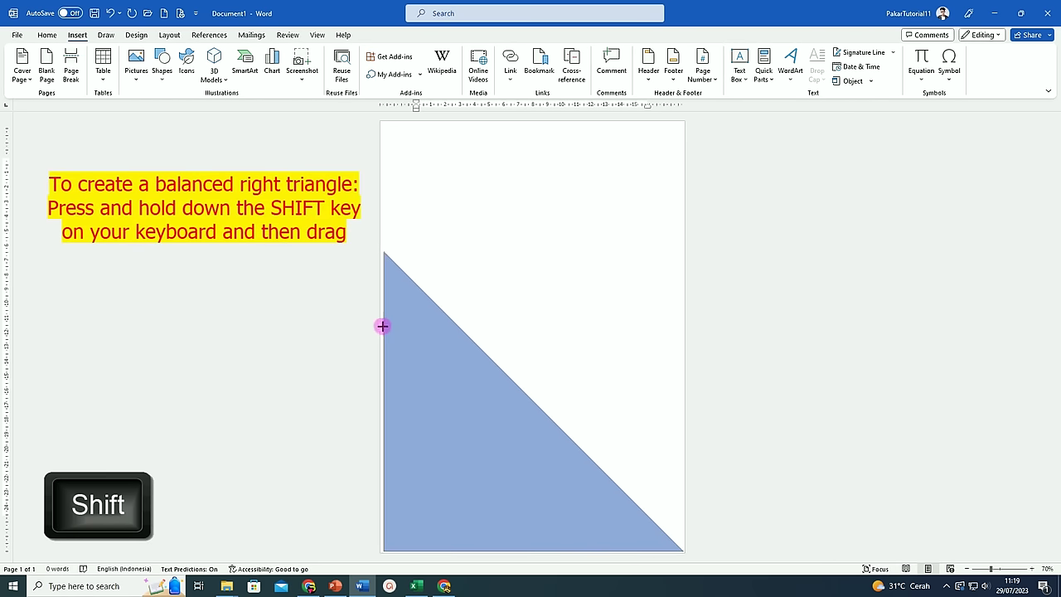
pyautogui.moveTo(381, 326); pyautogui.dragTo(380, 326)
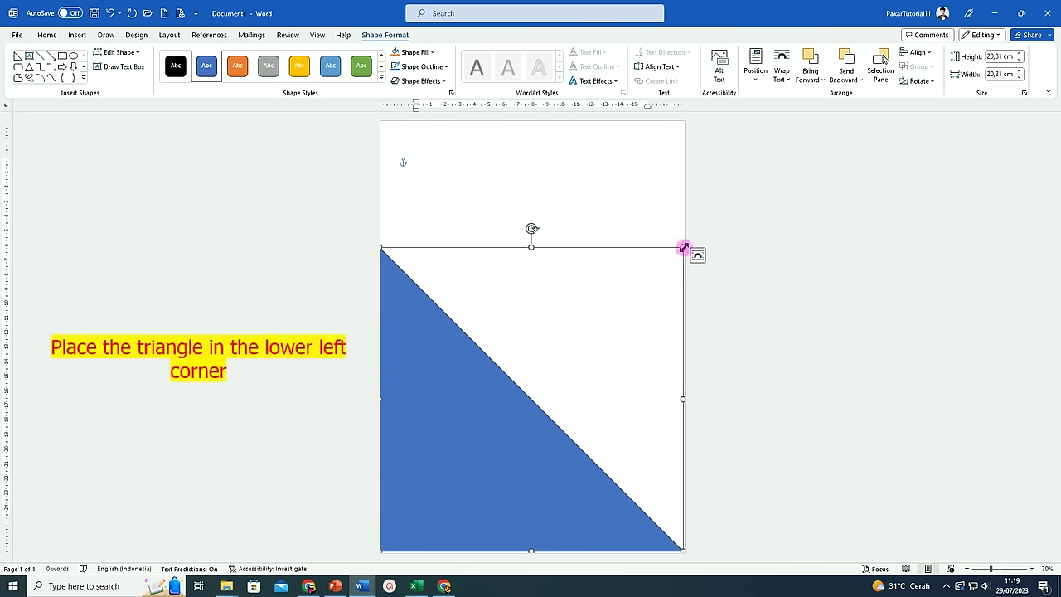
pyautogui.press('shift')
pyautogui.moveTo(684, 246); pyautogui.dragTo(681, 246)
pyautogui.moveTo(547, 496)
pyautogui.mouseDown()
pyautogui.moveTo(557, 475)
pyautogui.moveTo(548, 486)
pyautogui.mouseUp()
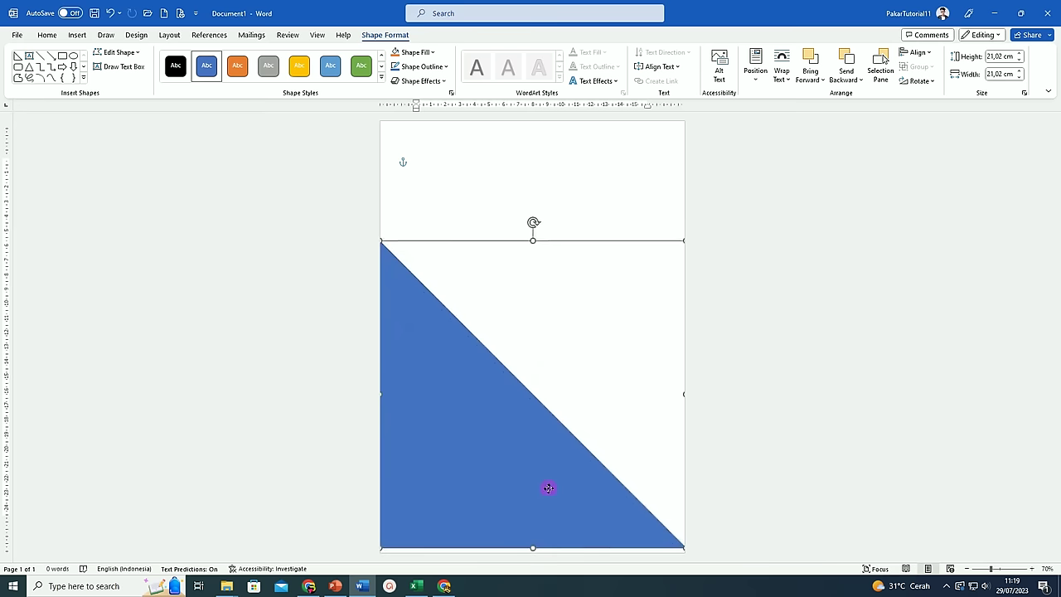
pyautogui.moveTo(548, 486); pyautogui.dragTo(547, 489)
pyautogui.scroll(3, 615, 406)
# Remove the triangle's outline and fill it with Blue-Gray, Text 2, Darker 25%.
pyautogui.click(547, 389)
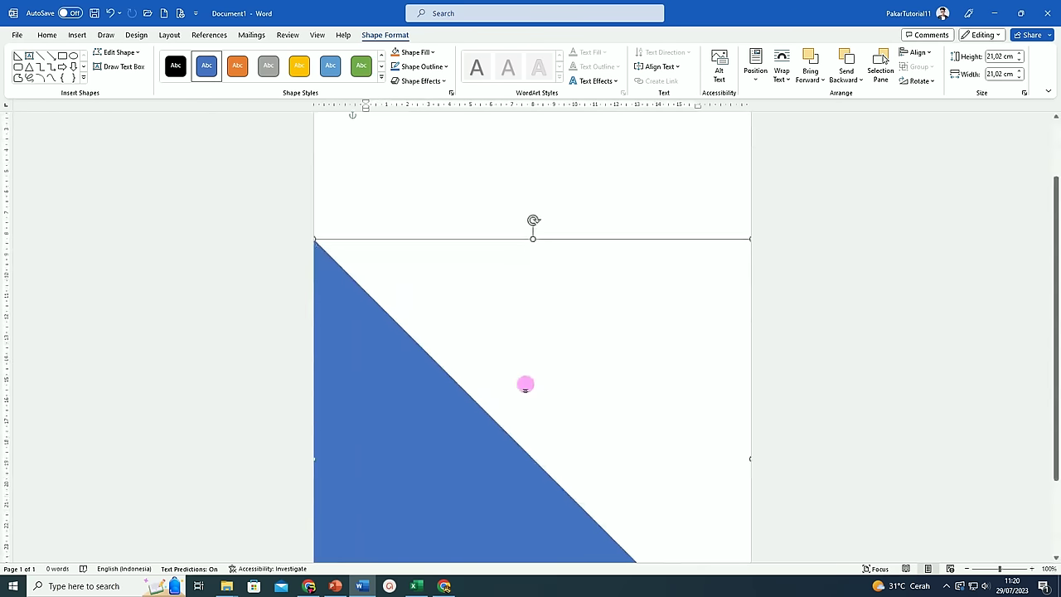
pyautogui.scroll(-3, 525, 384)
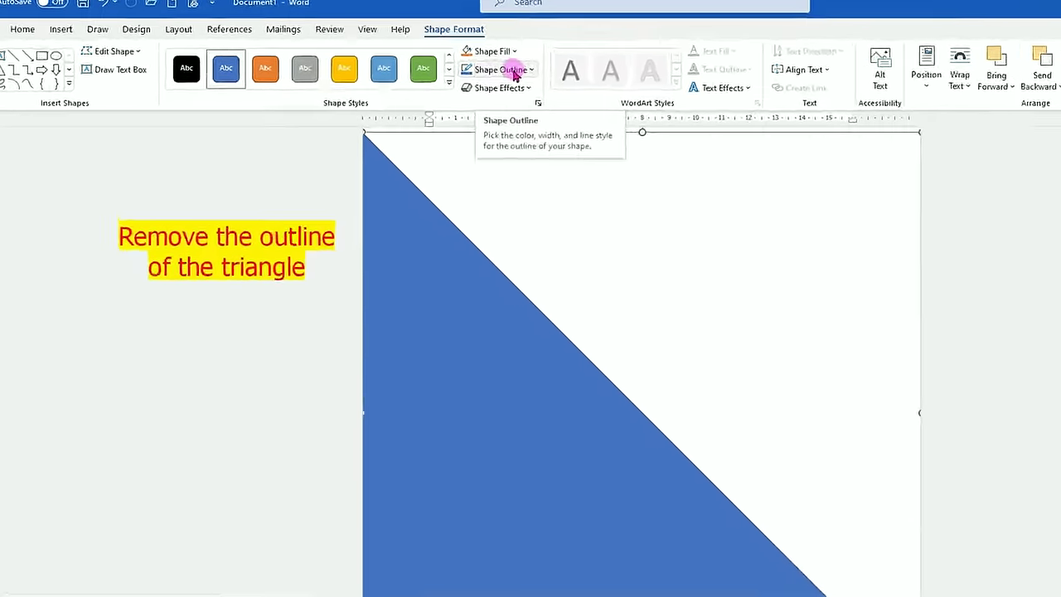
pyautogui.click(416, 67)
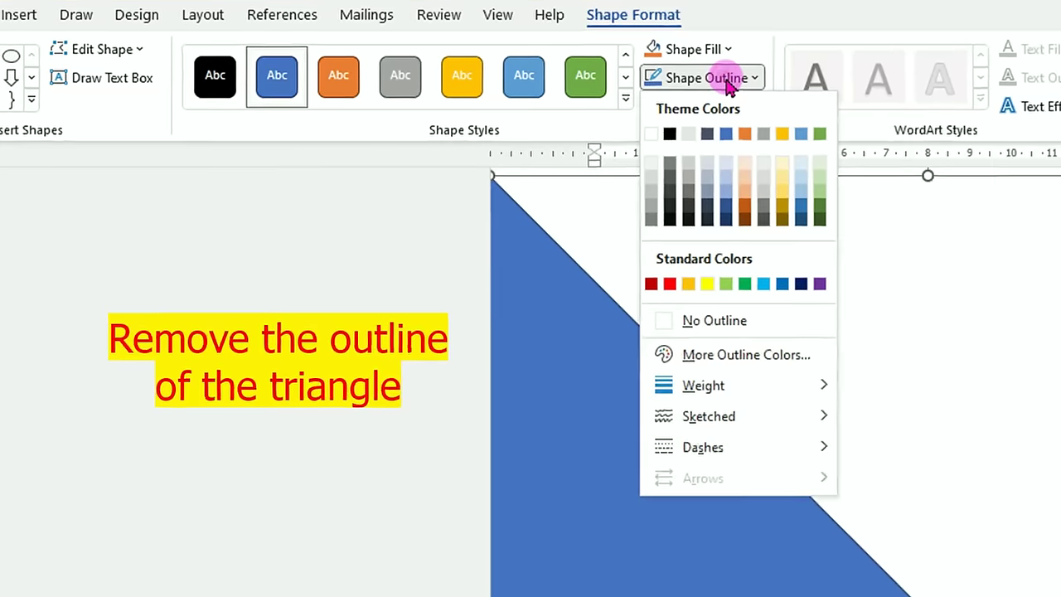
pyautogui.click(716, 324)
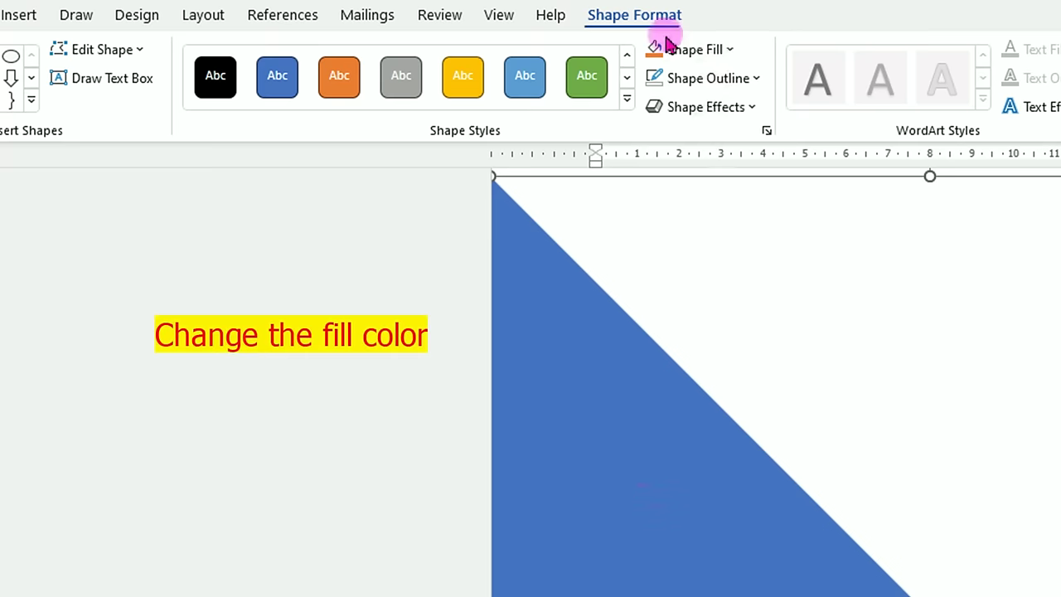
pyautogui.click(730, 51)
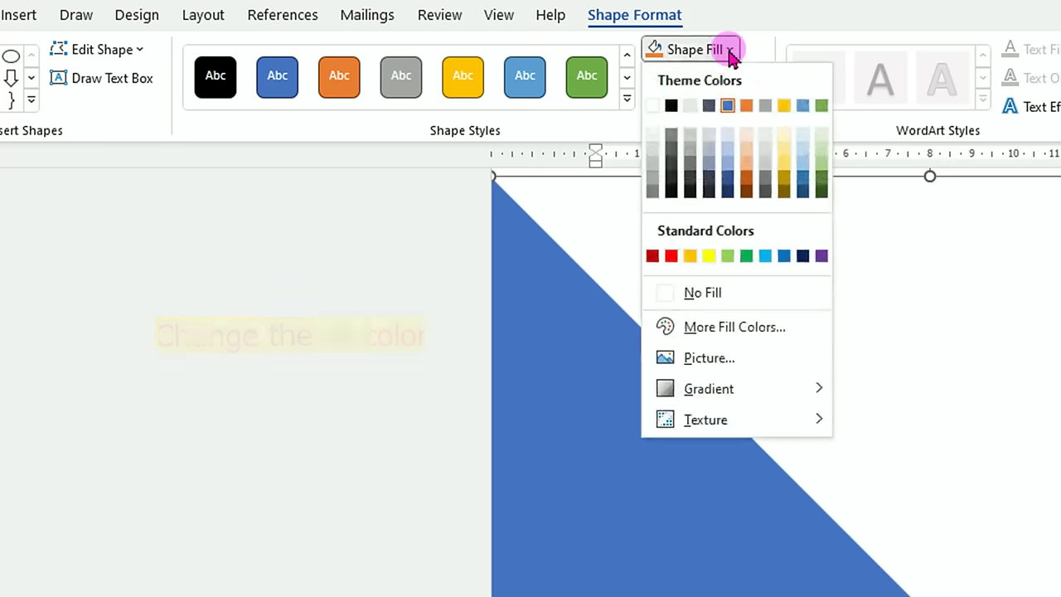
pyautogui.click(710, 179)
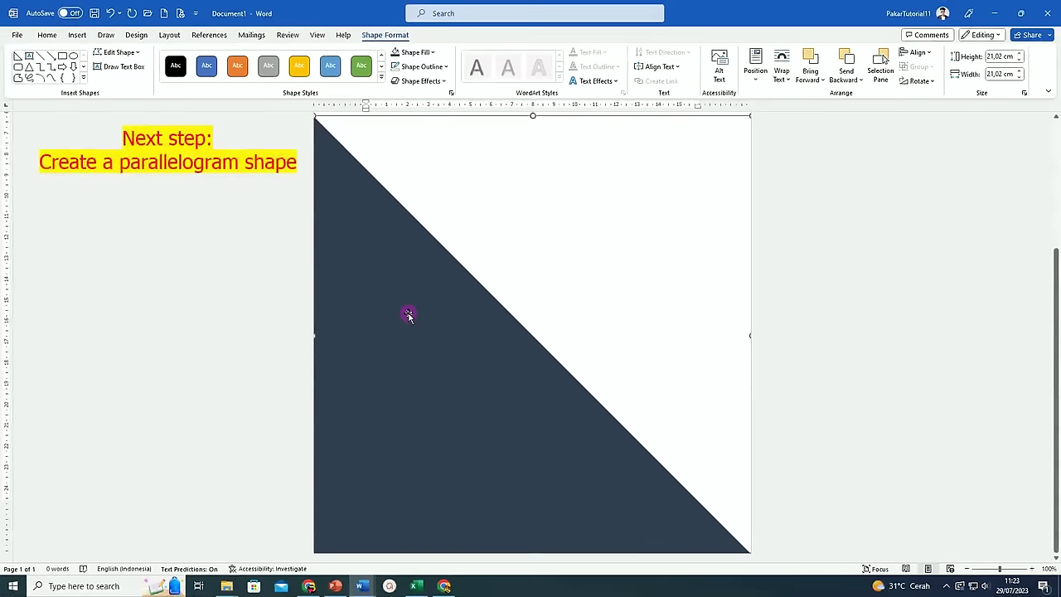
# Add an outline-free parallelogram above the triangle and rotate it 90° right.
pyautogui.scroll(5, 429, 310)
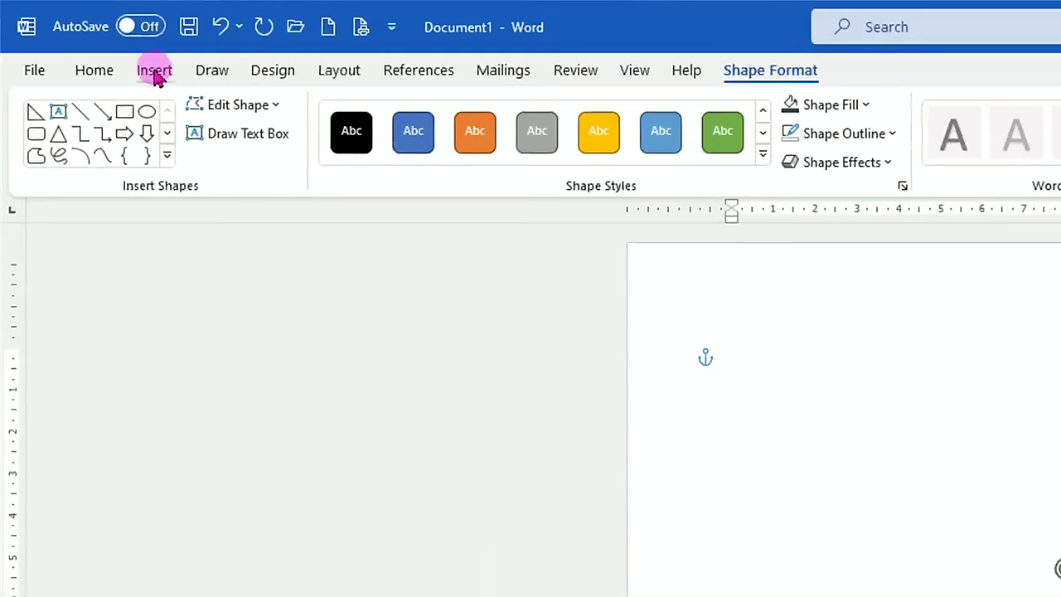
pyautogui.click(155, 72)
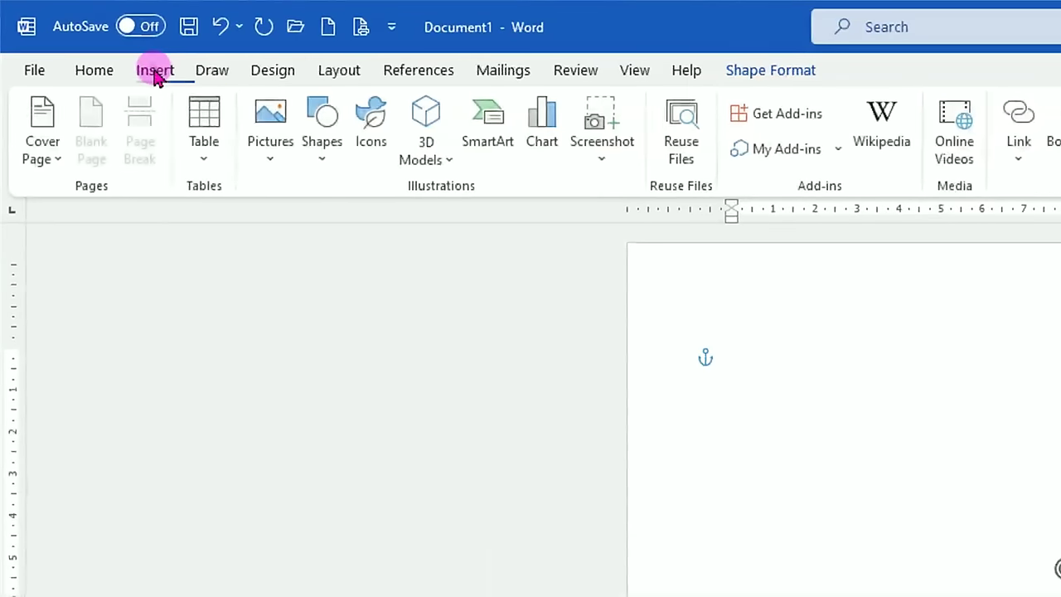
pyautogui.click(323, 129)
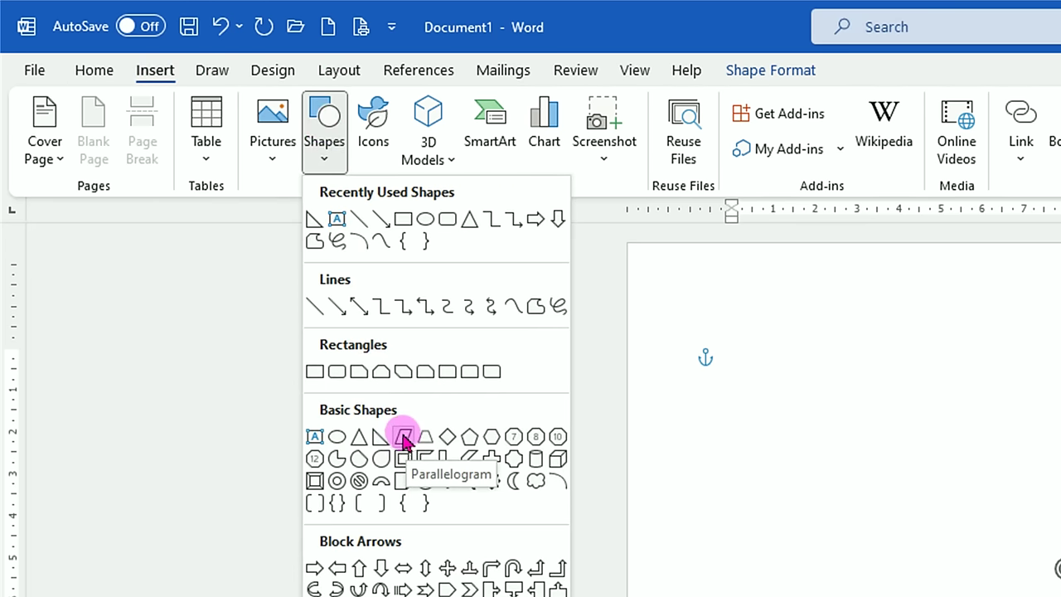
pyautogui.click(403, 437)
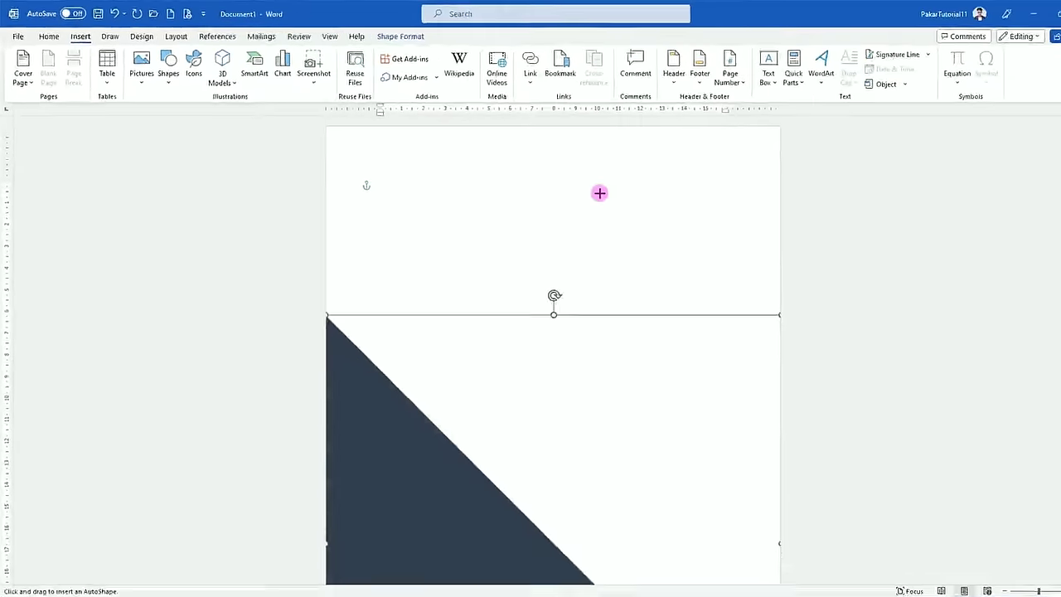
pyautogui.moveTo(577, 185)
pyautogui.mouseDown()
pyautogui.moveTo(664, 390)
pyautogui.moveTo(660, 365)
pyautogui.mouseUp()
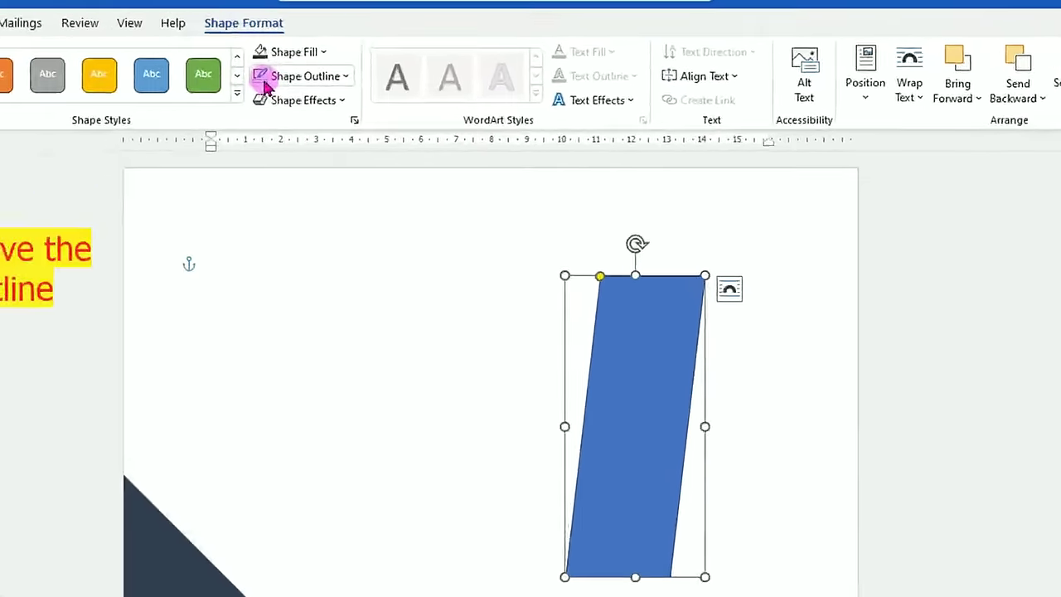
pyautogui.click(344, 76)
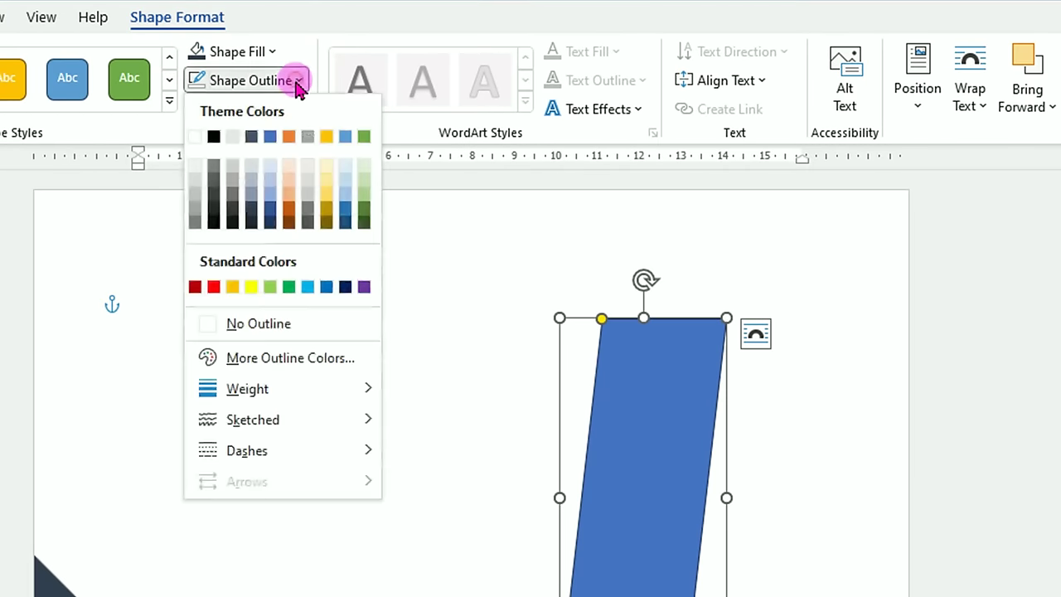
pyautogui.click(269, 326)
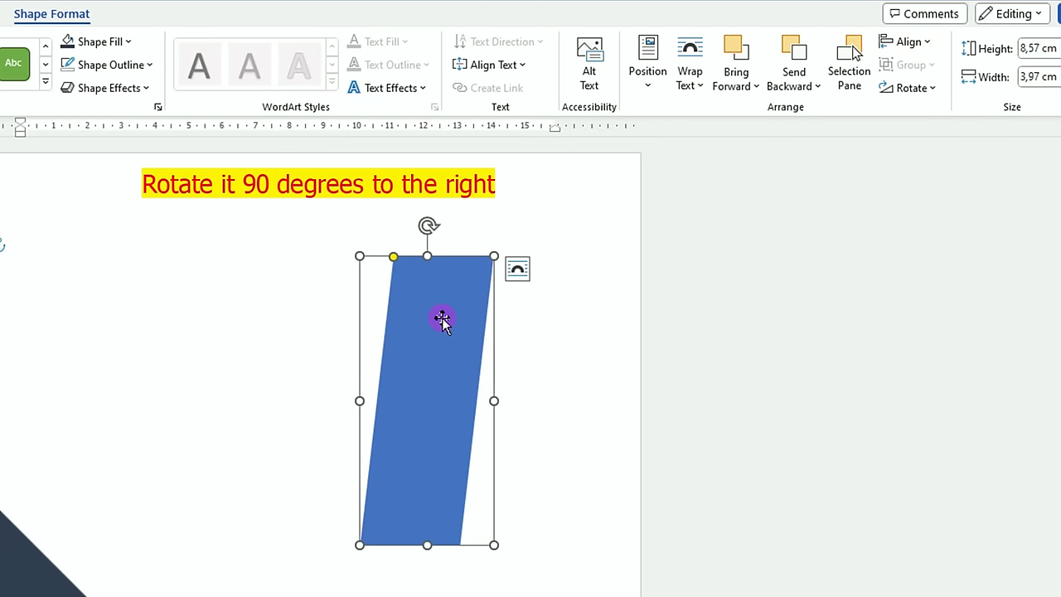
pyautogui.moveTo(503, 392); pyautogui.dragTo(556, 336)
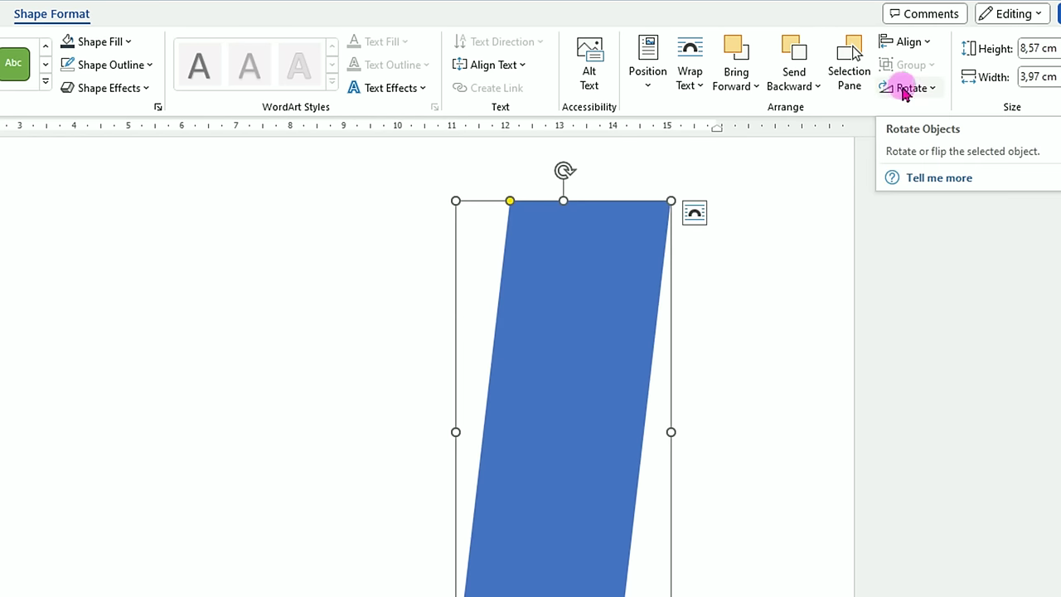
pyautogui.click(931, 89)
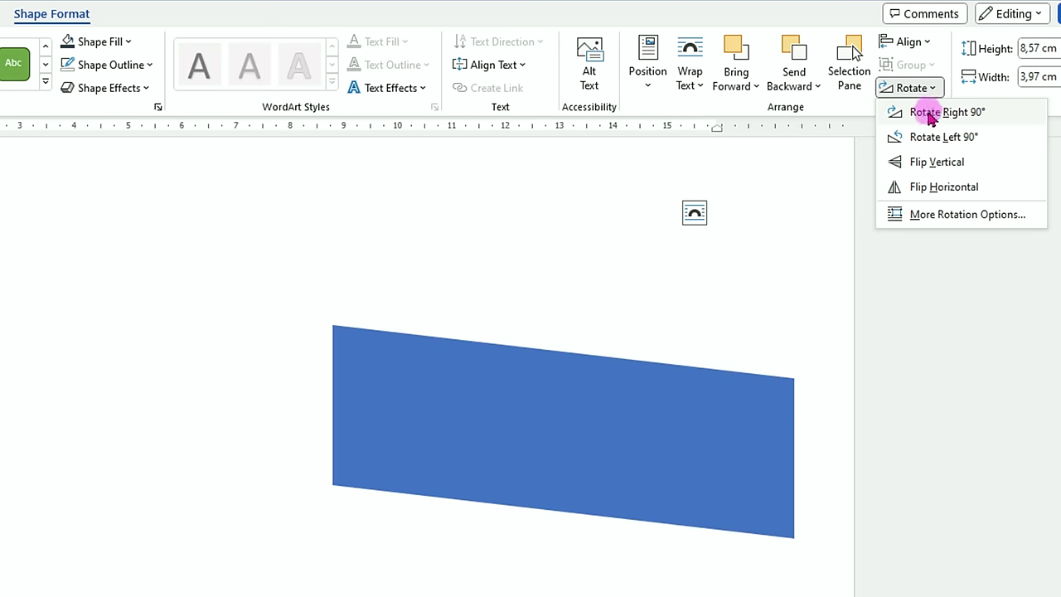
pyautogui.click(930, 116)
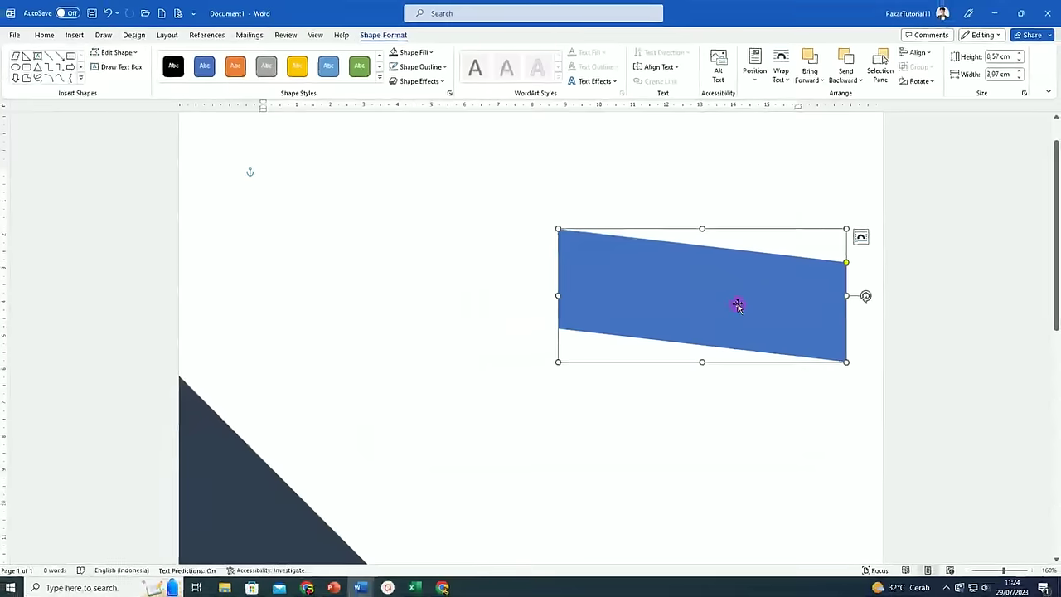
# Stretch the parallelogram taller and steepen its slant toward the triangle.
pyautogui.moveTo(738, 306); pyautogui.dragTo(530, 362)
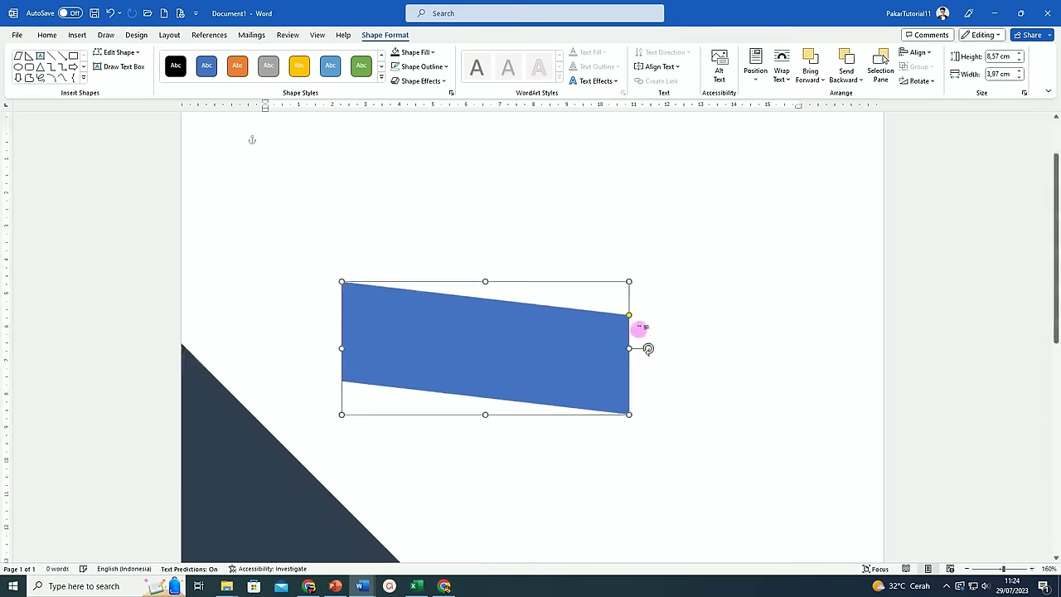
pyautogui.scroll(-3, 639, 329)
pyautogui.scroll(-3, 639, 328)
pyautogui.scroll(3, 597, 246)
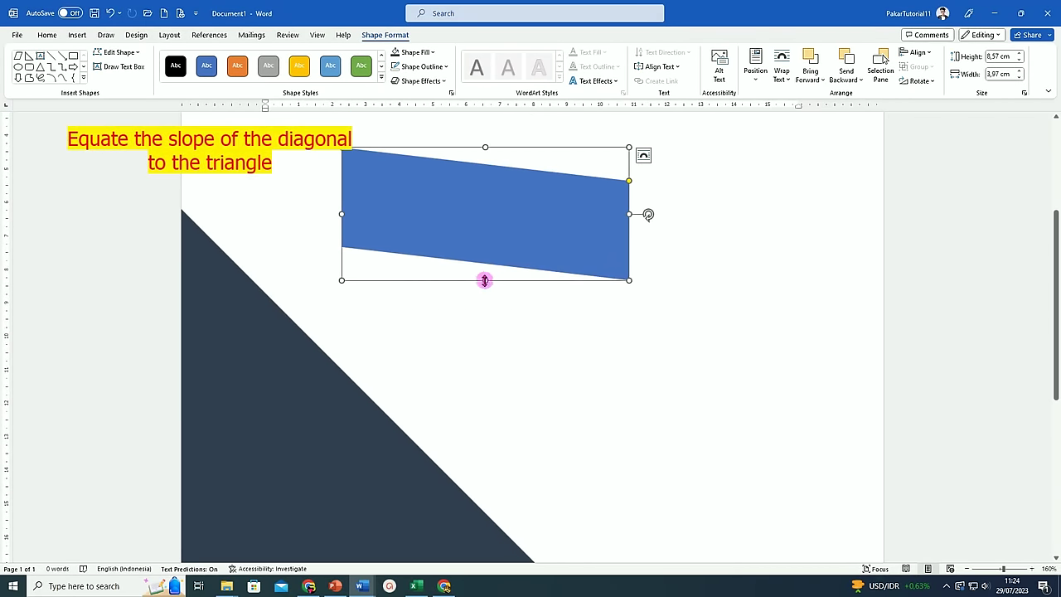
pyautogui.moveTo(486, 280); pyautogui.dragTo(485, 448)
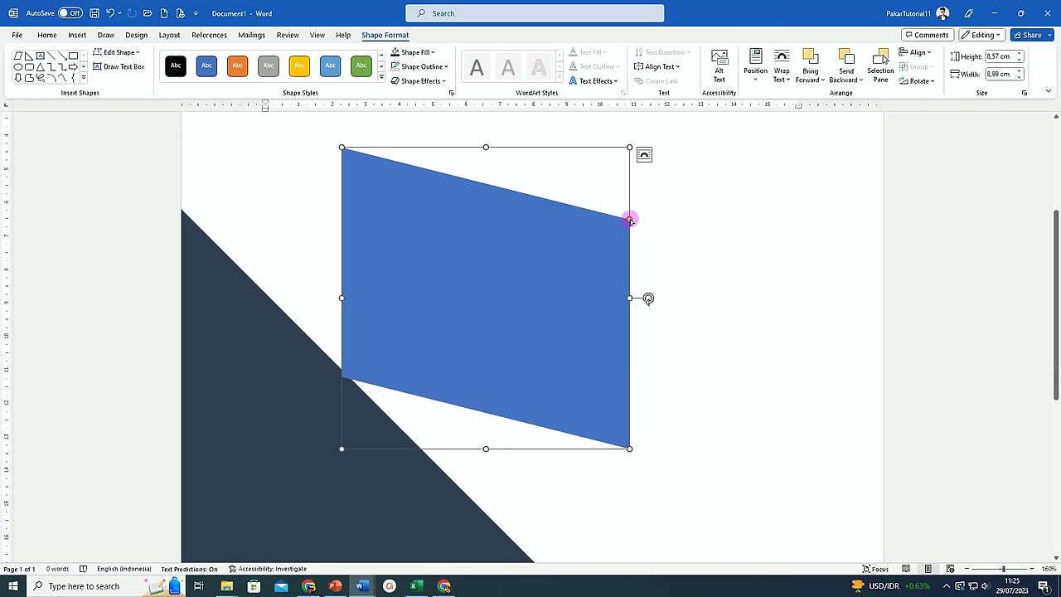
pyautogui.moveTo(629, 220); pyautogui.dragTo(627, 329)
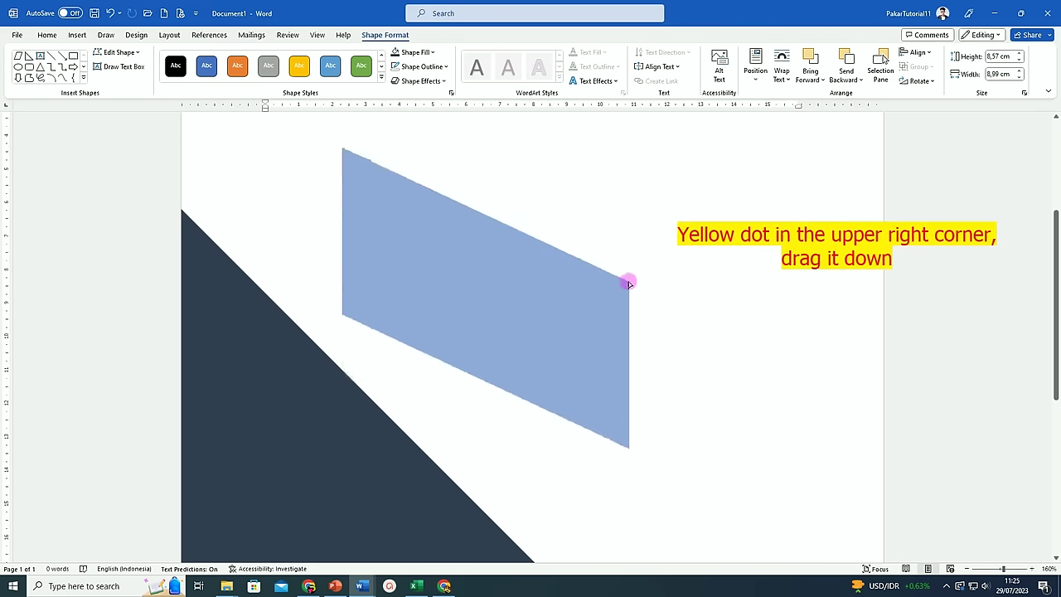
pyautogui.moveTo(564, 334)
pyautogui.mouseDown()
pyautogui.moveTo(541, 366)
pyautogui.moveTo(501, 384)
pyautogui.mouseUp()
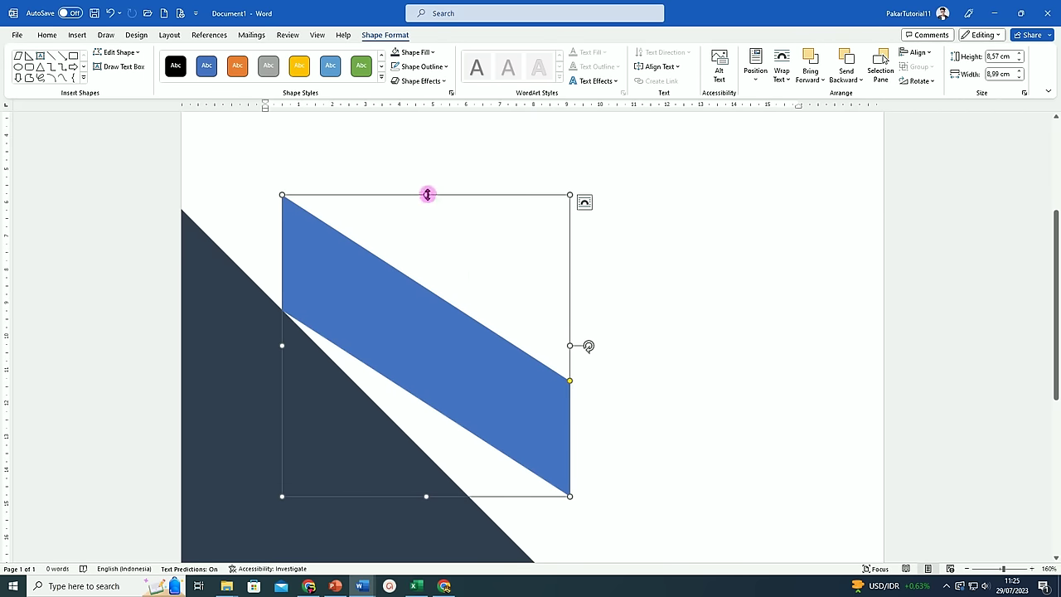
# Lengthen the band to 8.57 x 11.44 cm and align it parallel to the triangle's diagonal.
pyautogui.moveTo(426, 194); pyautogui.dragTo(425, 149)
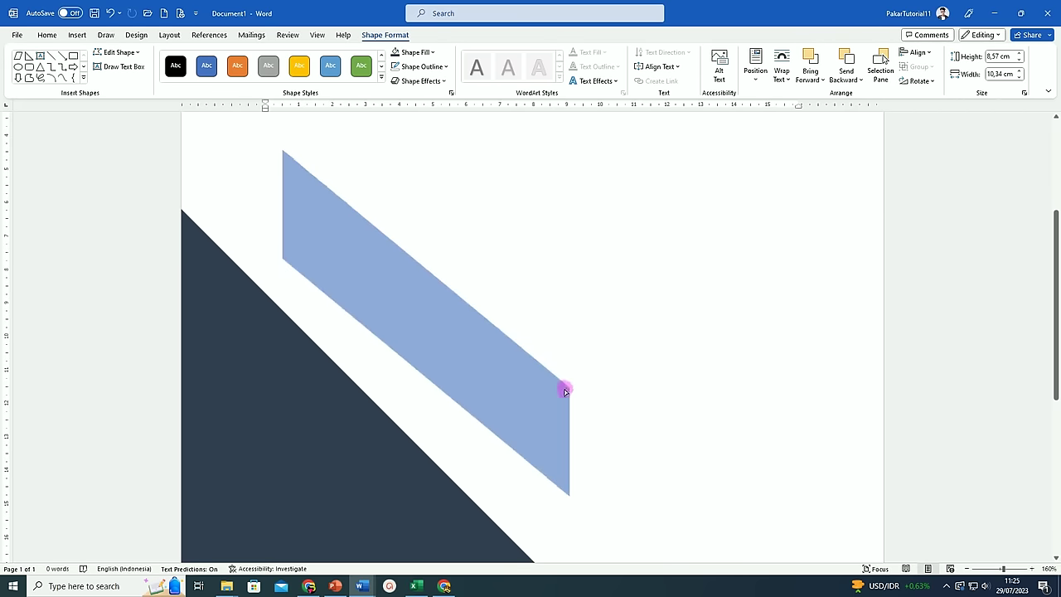
pyautogui.moveTo(570, 336); pyautogui.dragTo(568, 401)
pyautogui.moveTo(477, 370); pyautogui.dragTo(461, 418)
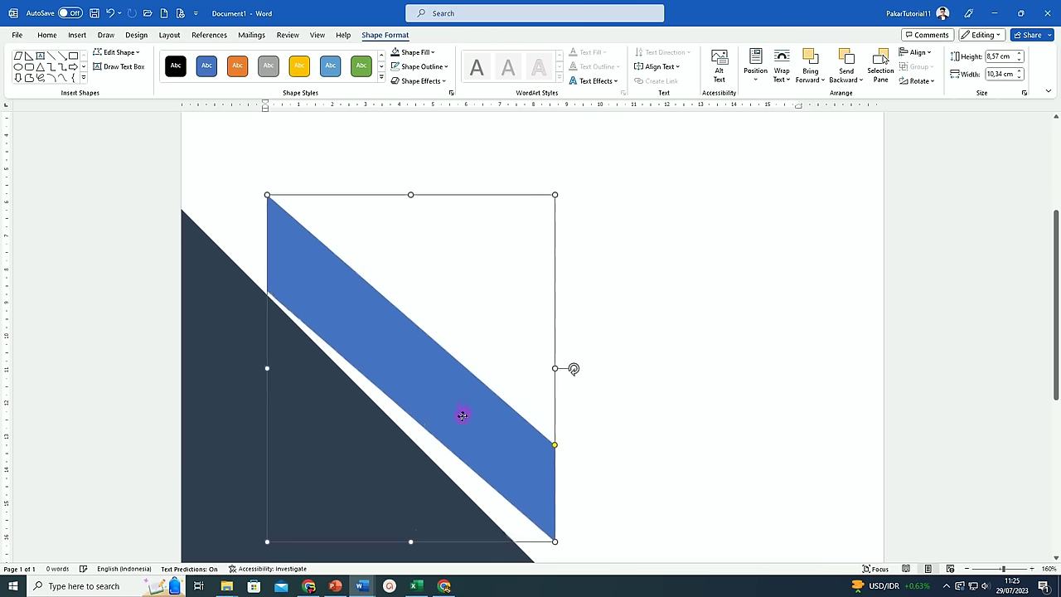
pyautogui.moveTo(409, 196); pyautogui.dragTo(410, 160)
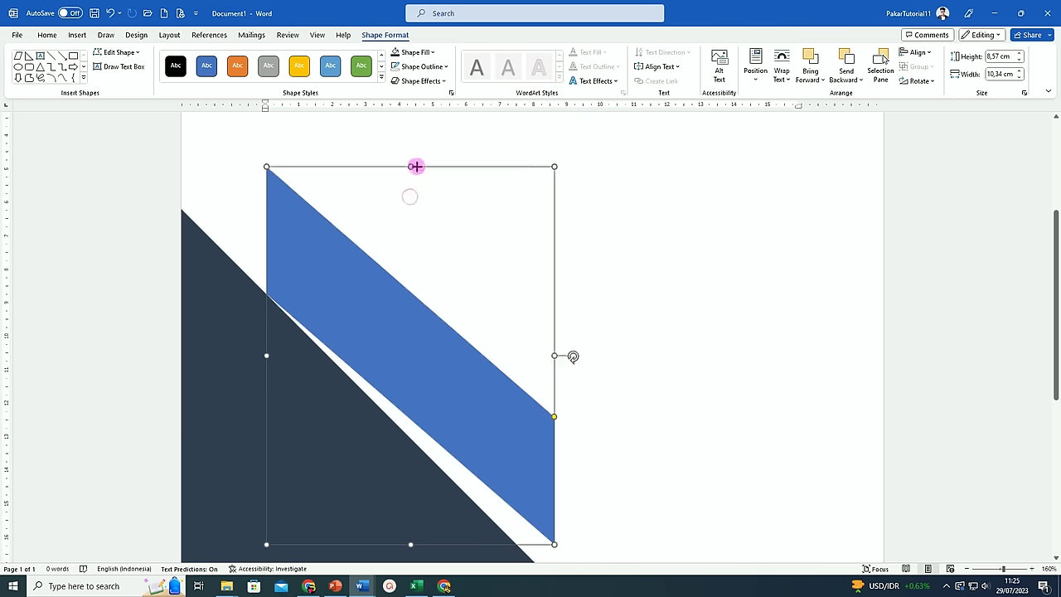
pyautogui.moveTo(554, 411); pyautogui.dragTo(551, 437)
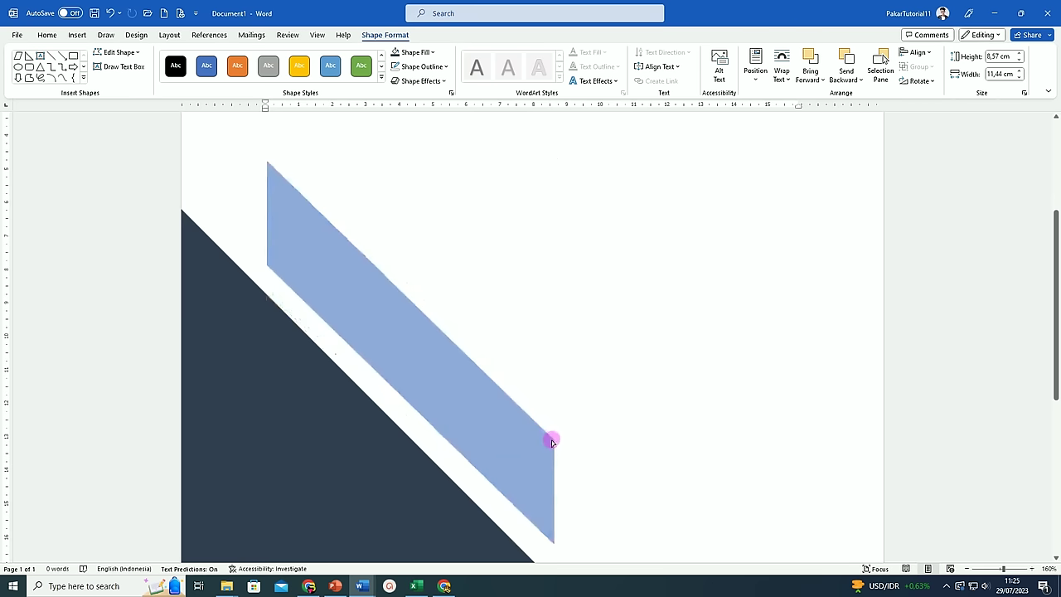
pyautogui.moveTo(504, 434)
pyautogui.mouseDown()
pyautogui.moveTo(495, 446)
pyautogui.moveTo(472, 424)
pyautogui.moveTo(522, 441)
pyautogui.mouseUp()
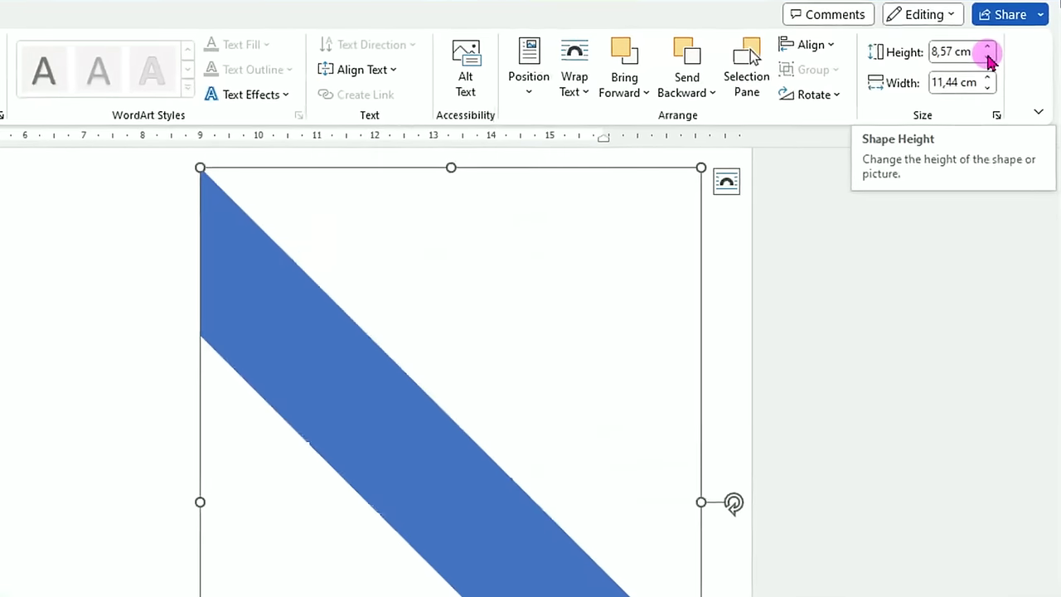
# Step the parallelogram's height down to 8,1 cm and its width to 11,2 cm.
pyautogui.click(988, 57)
pyautogui.click(987, 57)
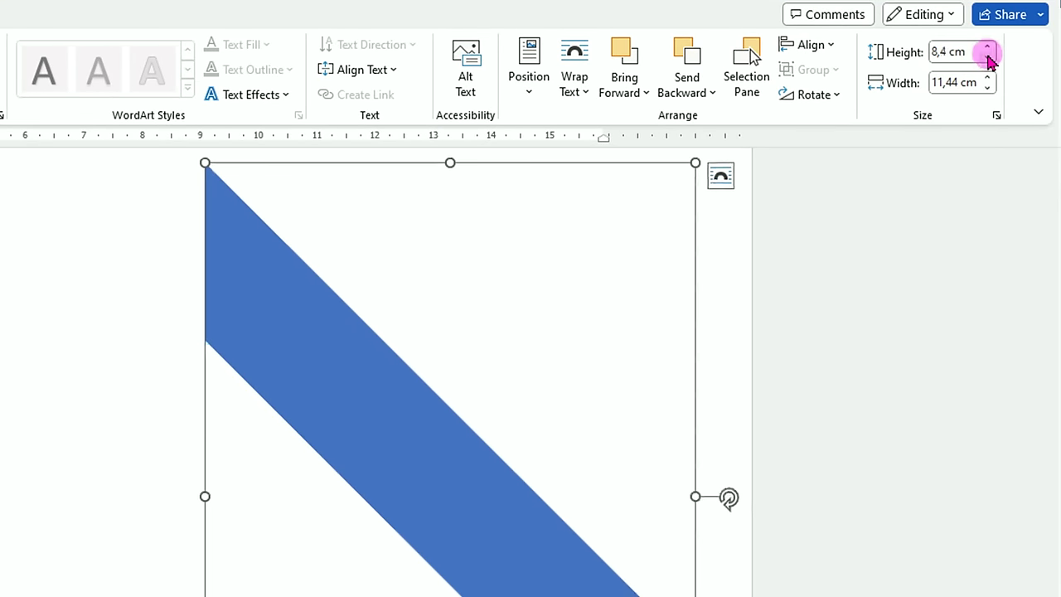
pyautogui.click(987, 57)
pyautogui.click(987, 57)
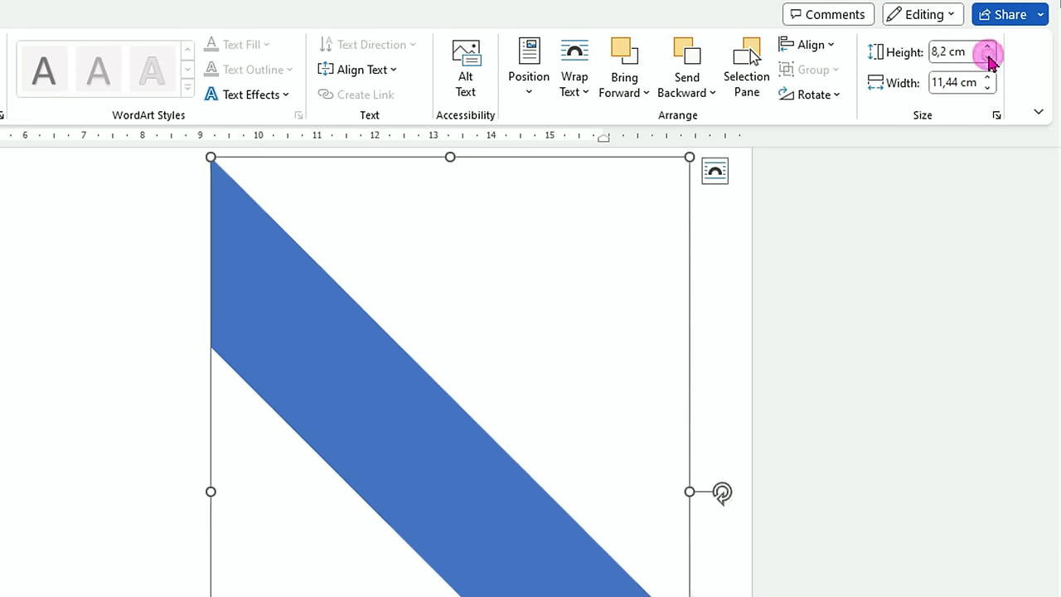
pyautogui.click(986, 57)
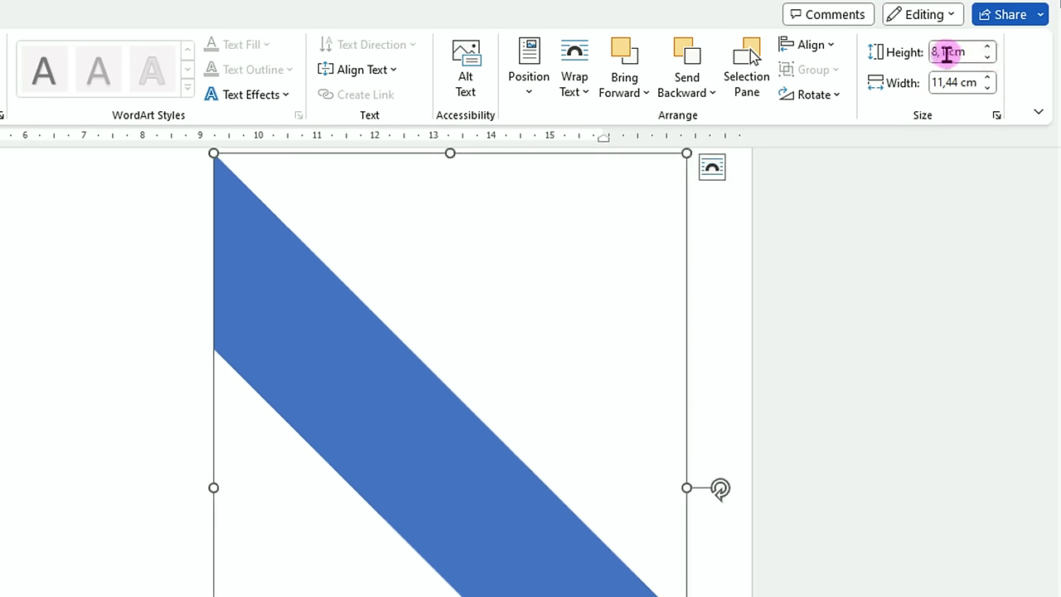
pyautogui.click(987, 89)
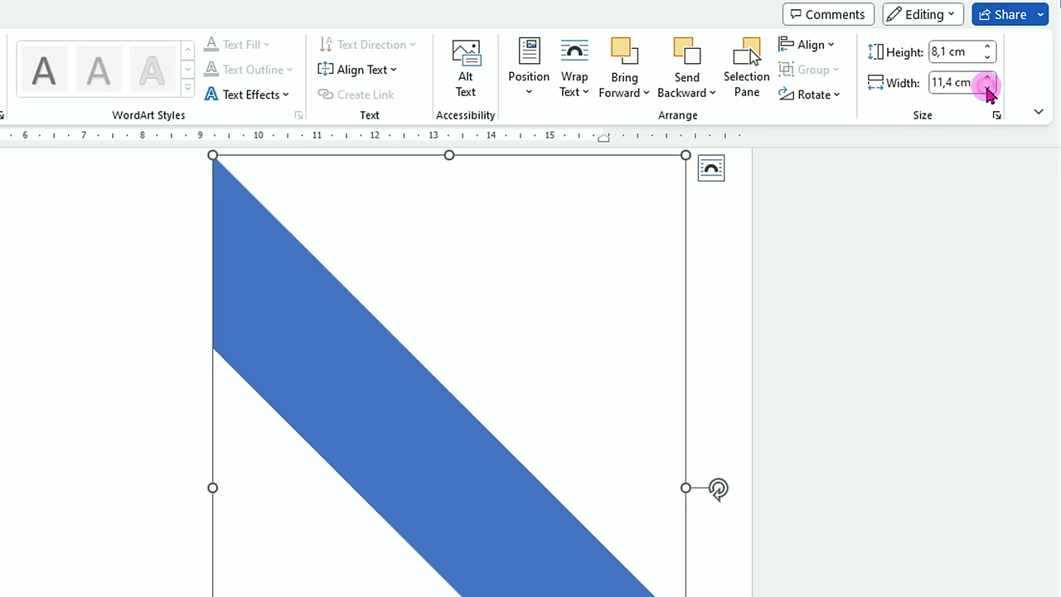
pyautogui.click(987, 88)
pyautogui.click(987, 88)
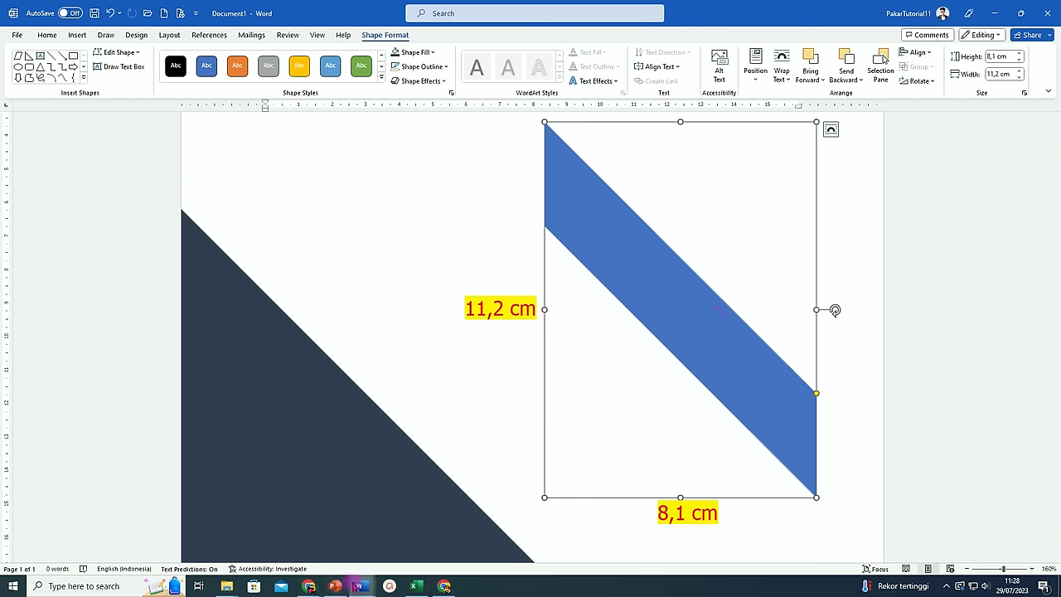
# Switch the parallelogram to a gradient fill reduced to two stops.
pyautogui.rightClick(750, 390)
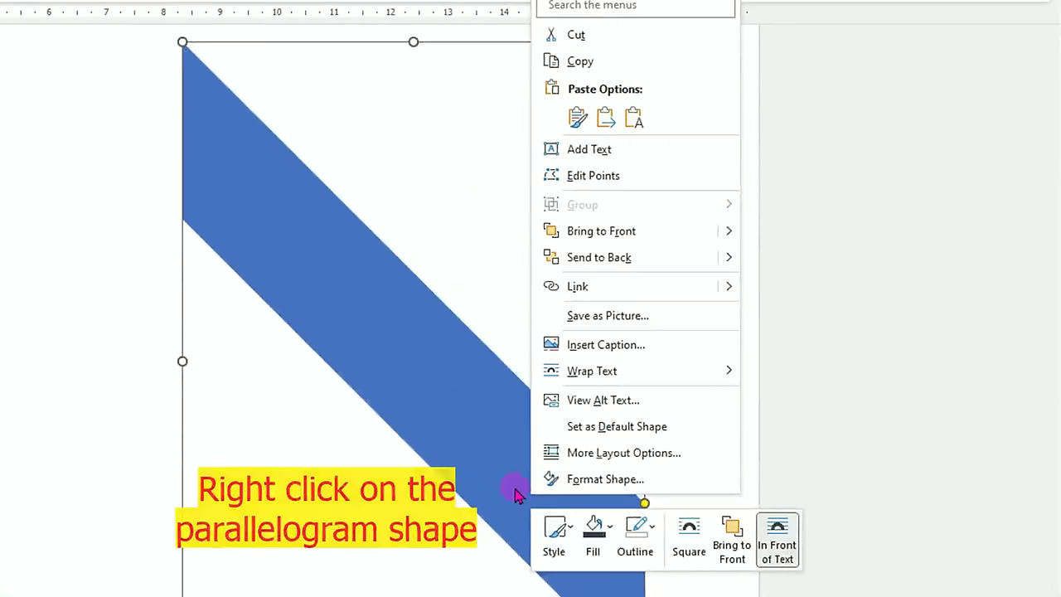
pyautogui.click(603, 481)
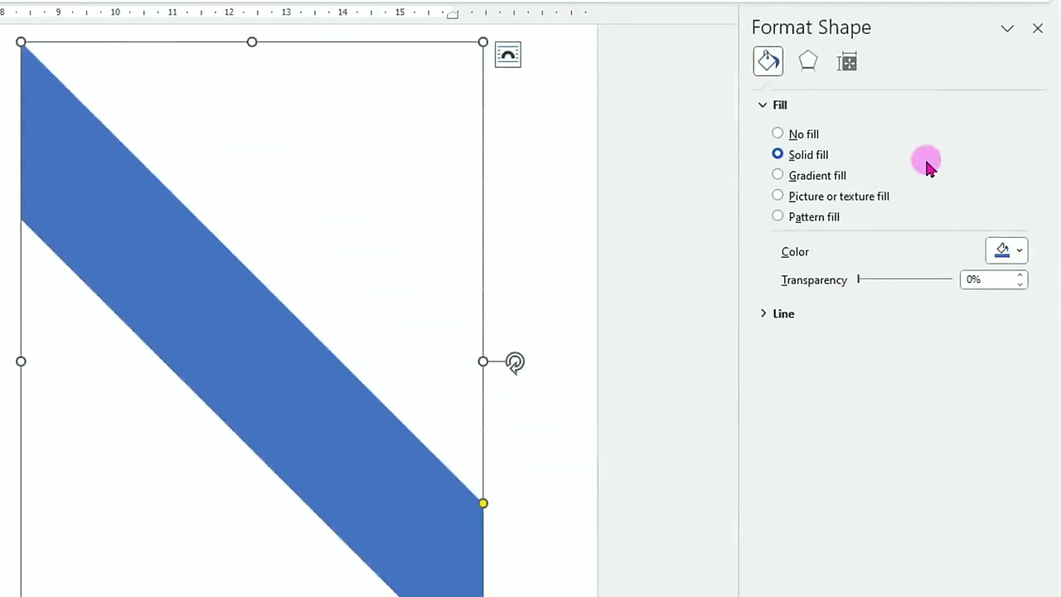
pyautogui.click(777, 175)
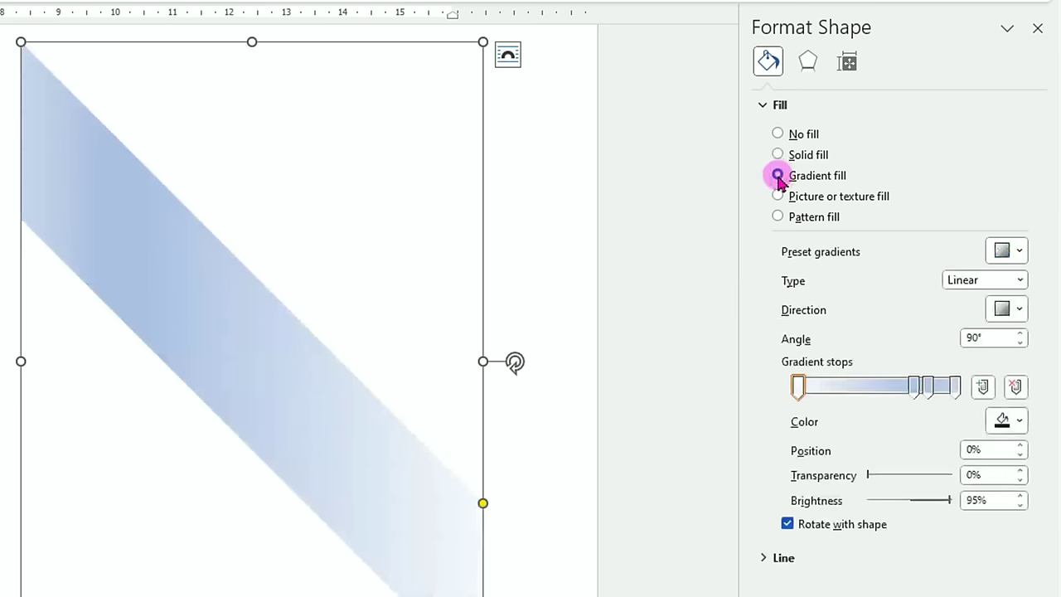
pyautogui.click(1014, 387)
pyautogui.click(1014, 387)
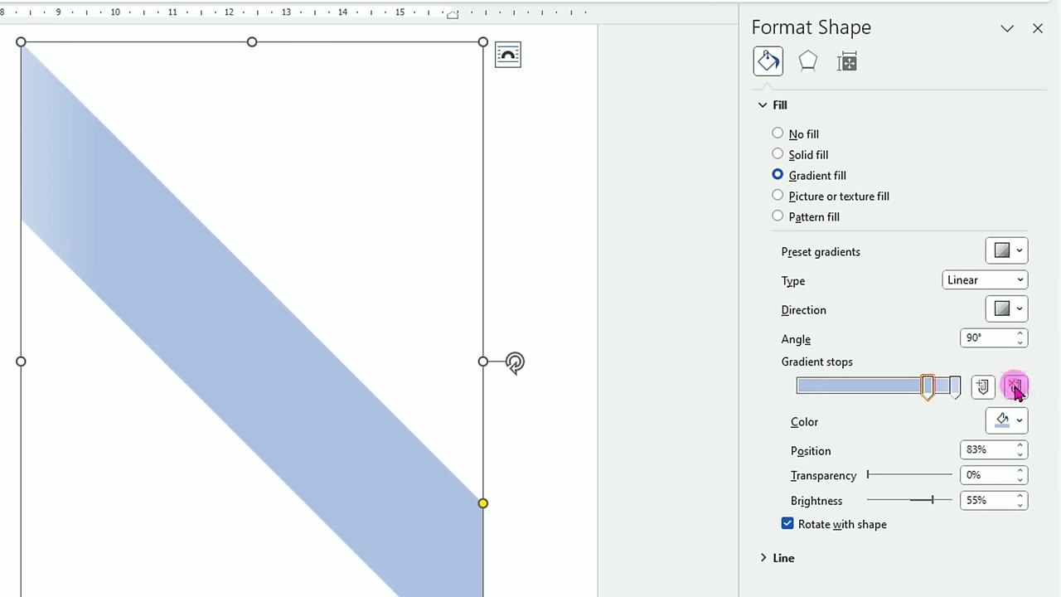
pyautogui.moveTo(930, 392); pyautogui.dragTo(793, 398)
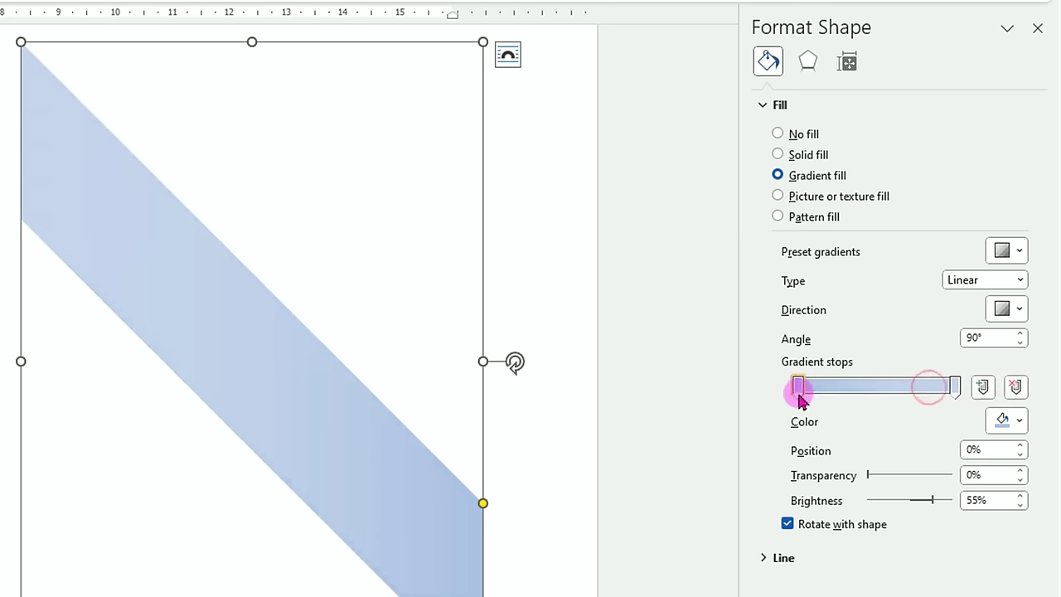
# Colour the two gradient stops light blue and darker blue for a deep-blue-to-cyan band.
pyautogui.click(798, 396)
pyautogui.click(1022, 421)
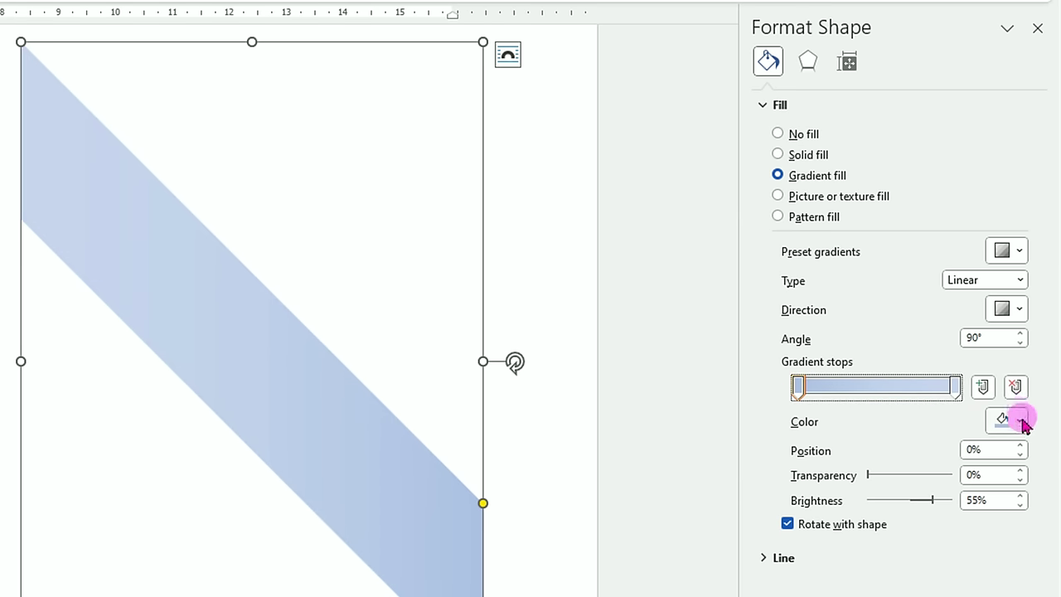
pyautogui.click(1021, 421)
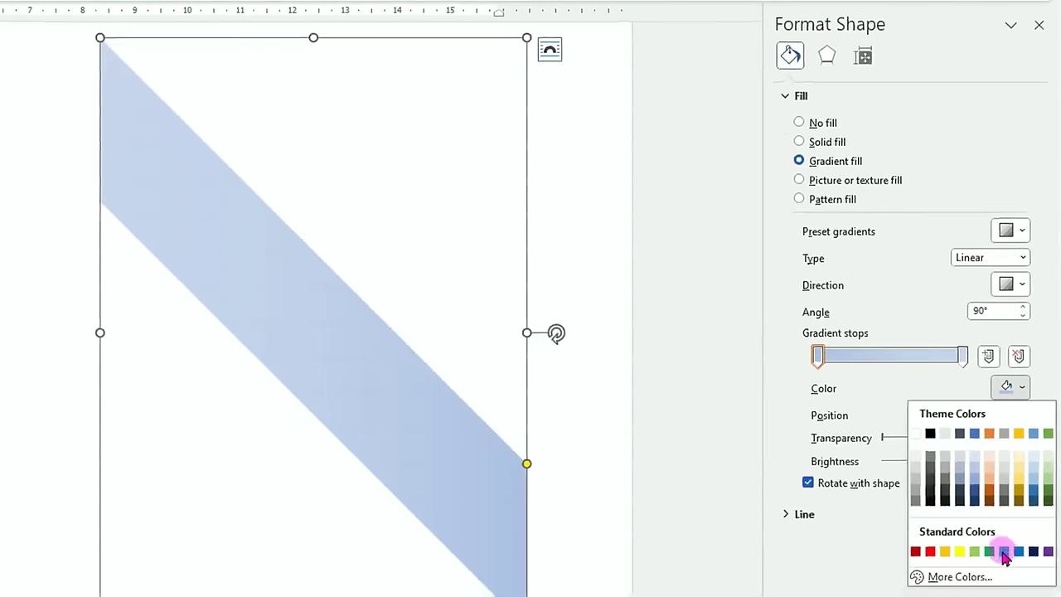
pyautogui.click(1005, 552)
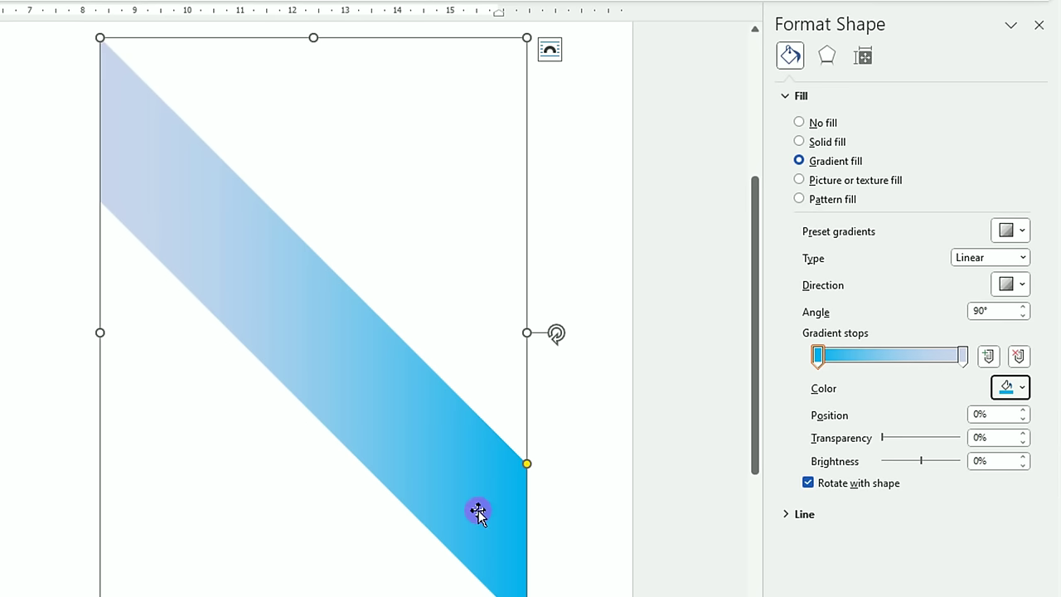
pyautogui.click(961, 356)
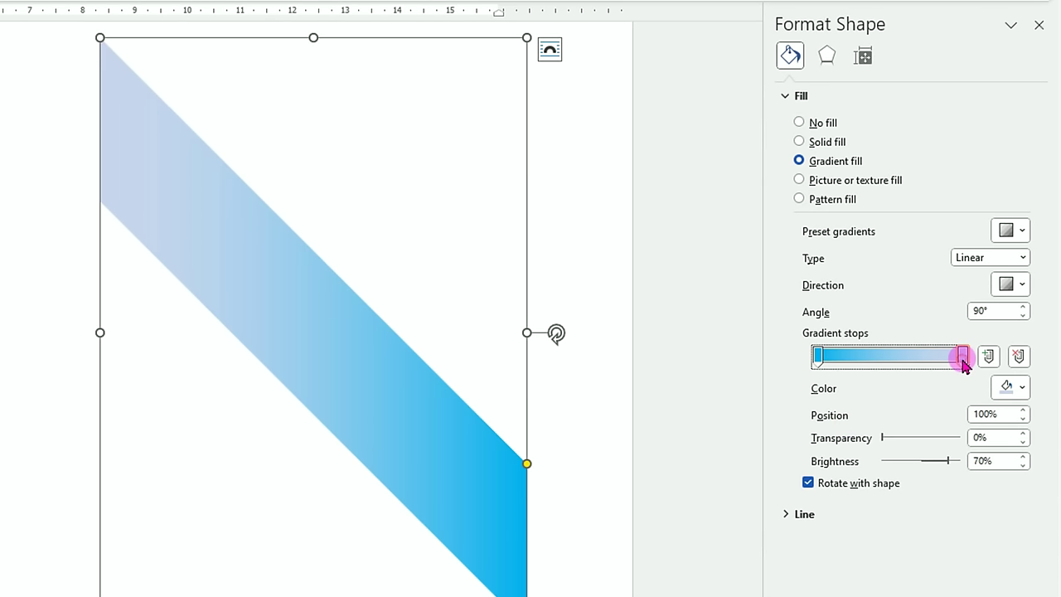
pyautogui.click(1009, 385)
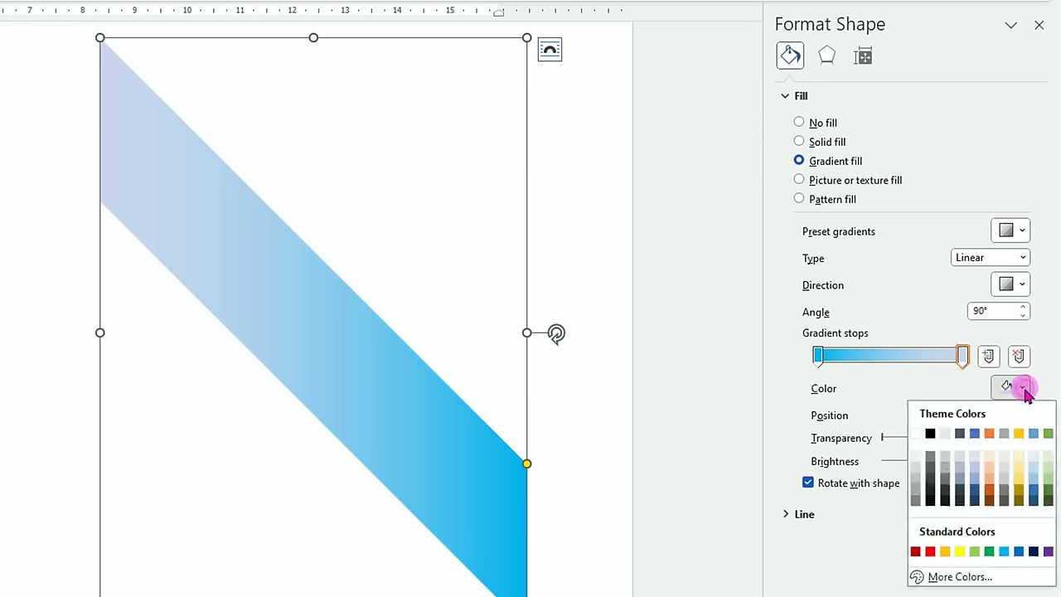
pyautogui.click(1018, 551)
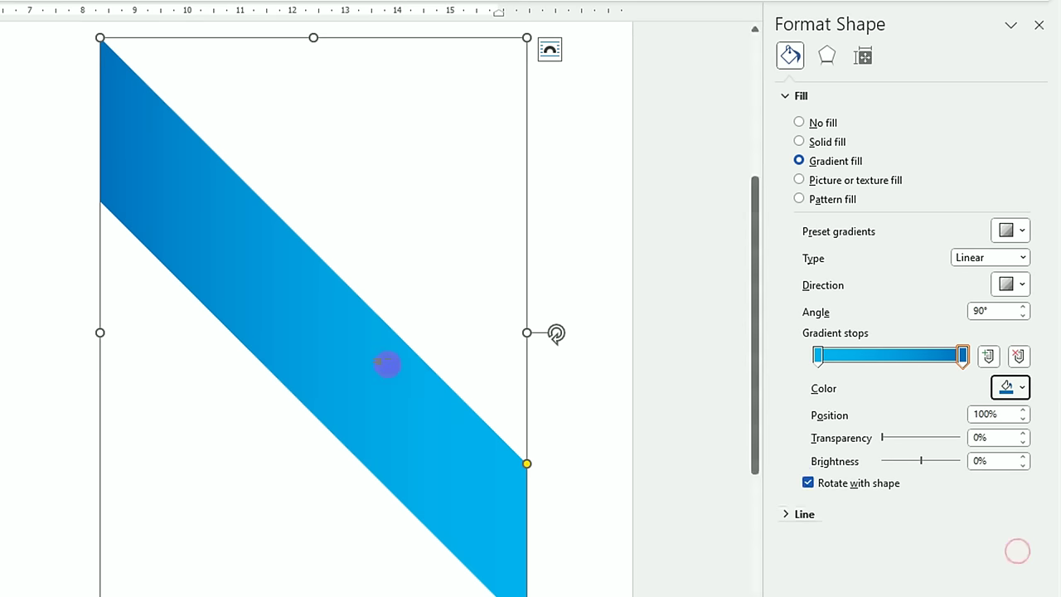
pyautogui.click(6, 187)
pyautogui.scroll(-3, 7, 188)
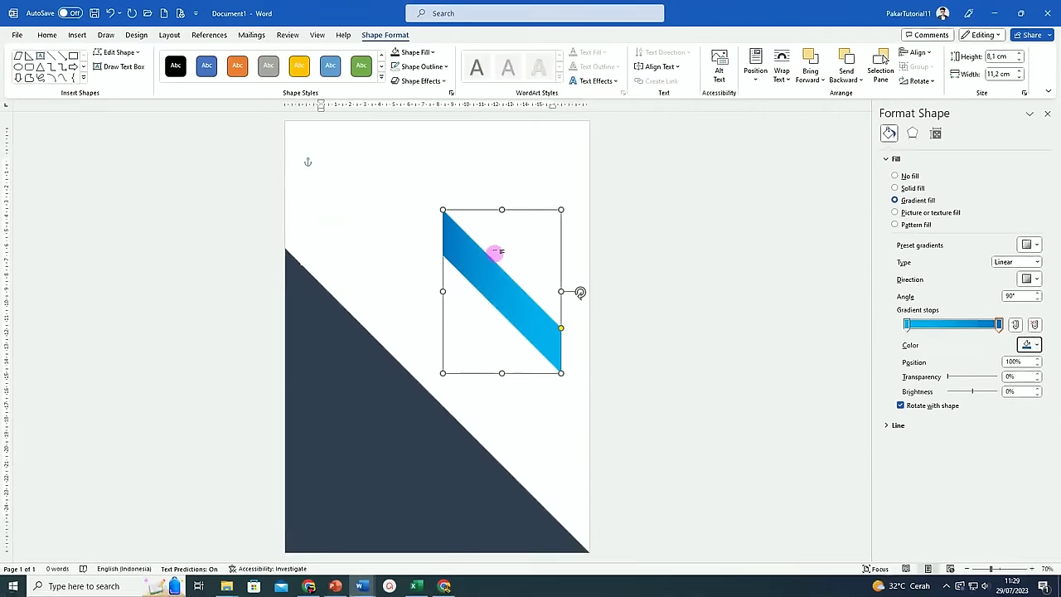
# Move the gradient band to the upper-left and duplicate it (Ctrl+D) as a parallel band below.
pyautogui.click(495, 284)
pyautogui.moveTo(495, 284)
pyautogui.mouseDown()
pyautogui.moveTo(363, 217)
pyautogui.moveTo(338, 191)
pyautogui.mouseUp()
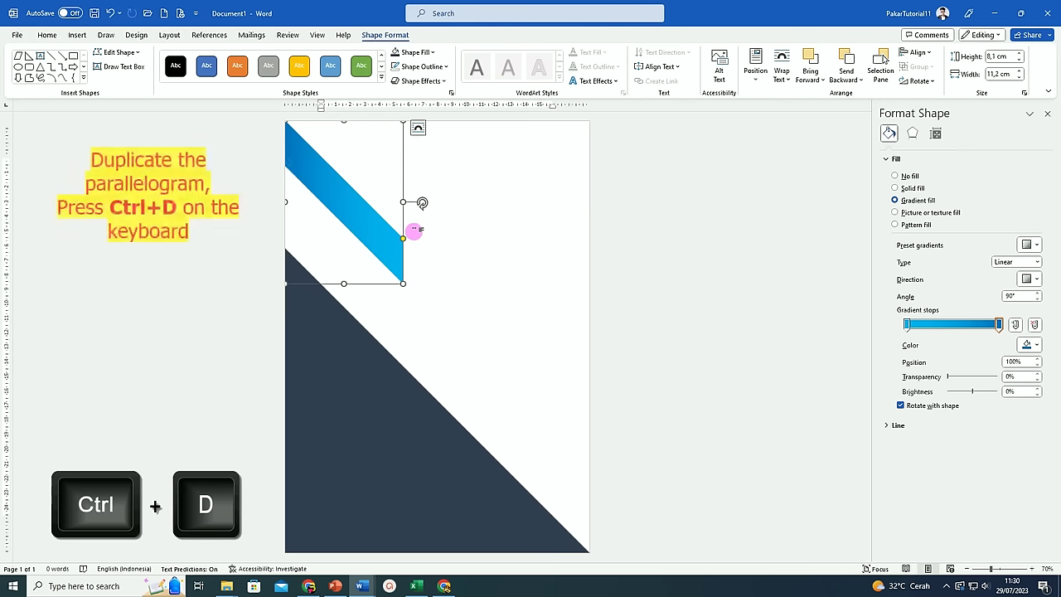
pyautogui.hotkey('ctrl', 'd')
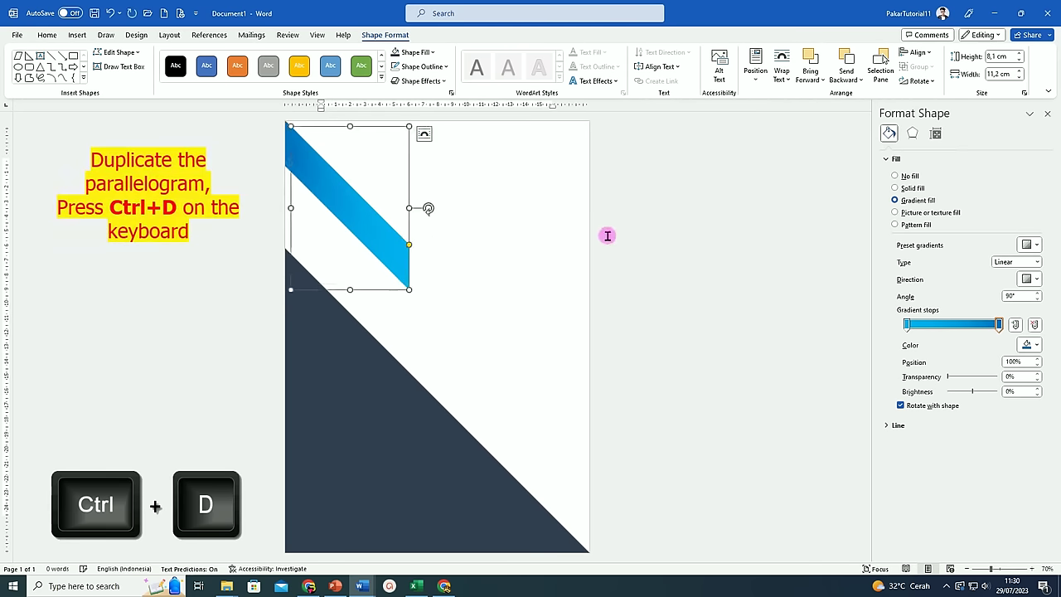
pyautogui.moveTo(359, 217); pyautogui.dragTo(351, 261)
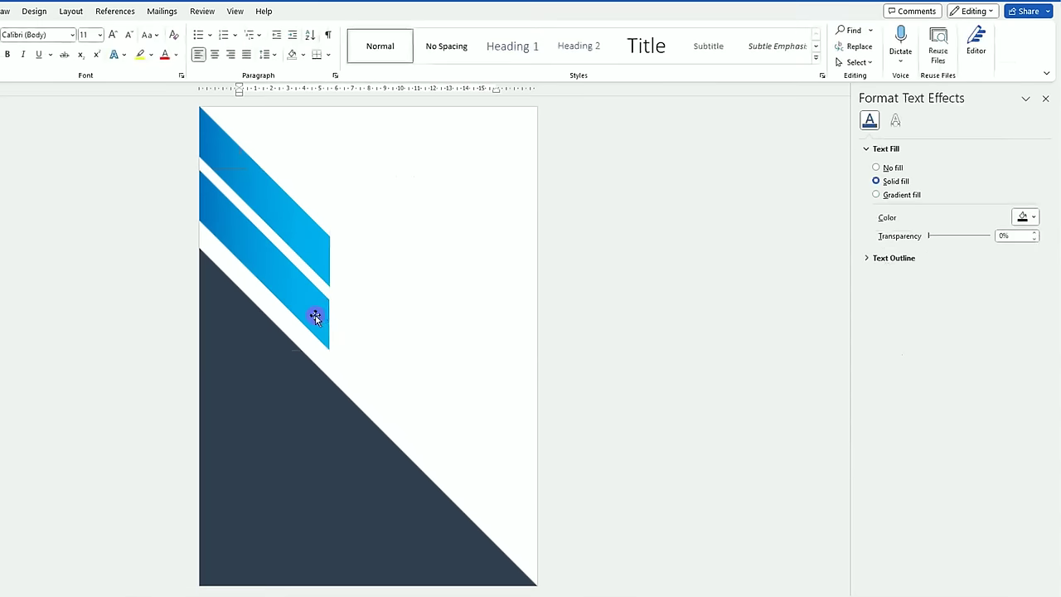
pyautogui.click(315, 312)
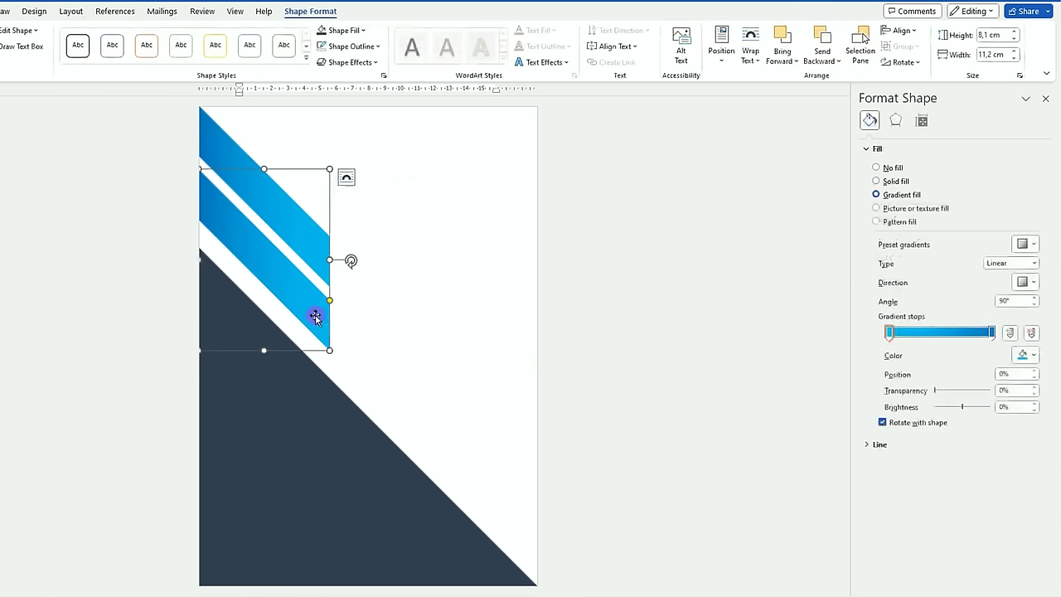
pyautogui.keyDown('ctrl'); pyautogui.scroll(1, 436, 329); pyautogui.keyUp('ctrl')
pyautogui.keyDown('ctrl'); pyautogui.scroll(1, 437, 331); pyautogui.keyUp('ctrl')
pyautogui.keyDown('ctrl'); pyautogui.scroll(1, 437, 330); pyautogui.keyUp('ctrl')
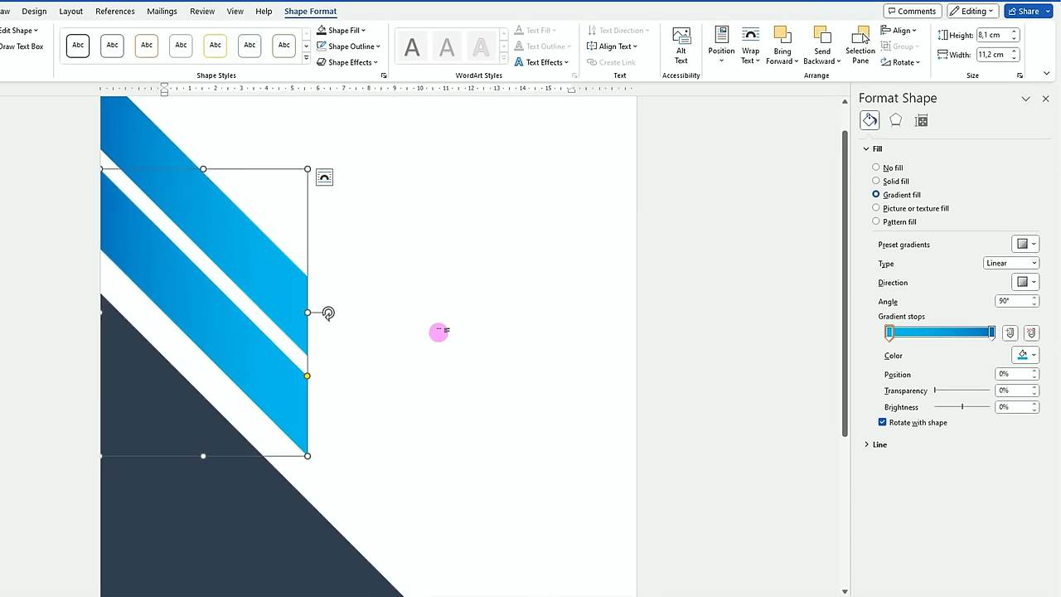
pyautogui.keyDown('ctrl'); pyautogui.scroll(1, 437, 330); pyautogui.keyUp('ctrl')
pyautogui.keyDown('ctrl'); pyautogui.scroll(1, 437, 330); pyautogui.keyUp('ctrl')
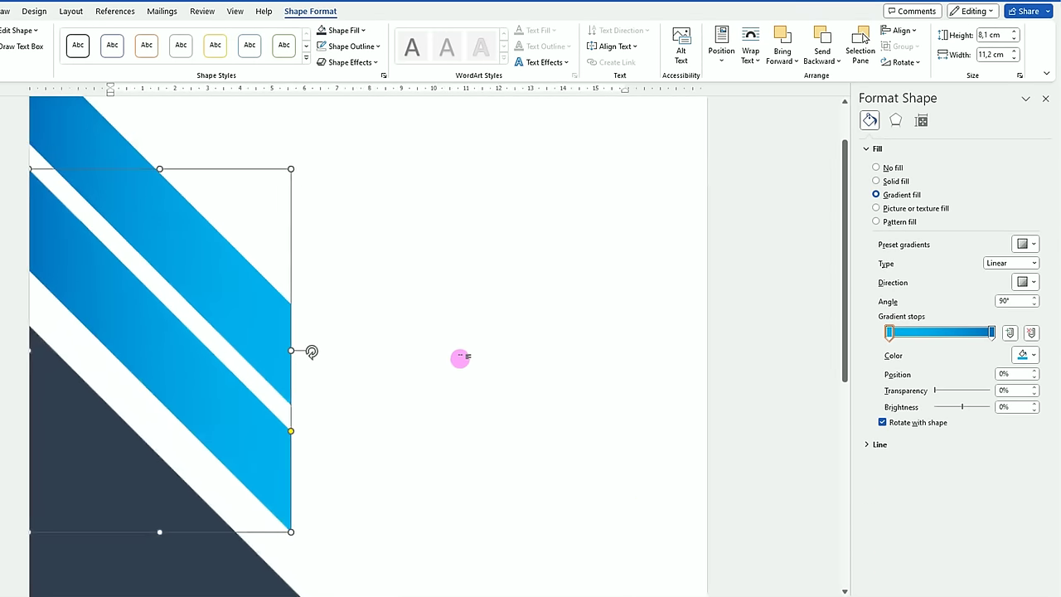
# Recolour the lower band's gradient stops orange, giving an orange-to-yellow fade.
pyautogui.click(992, 335)
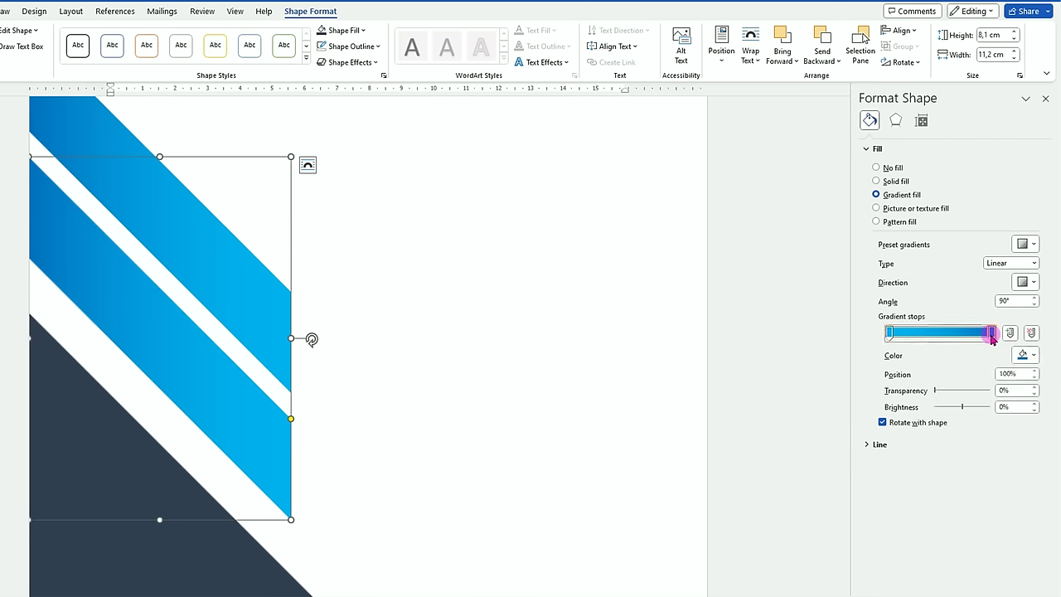
pyautogui.click(1029, 354)
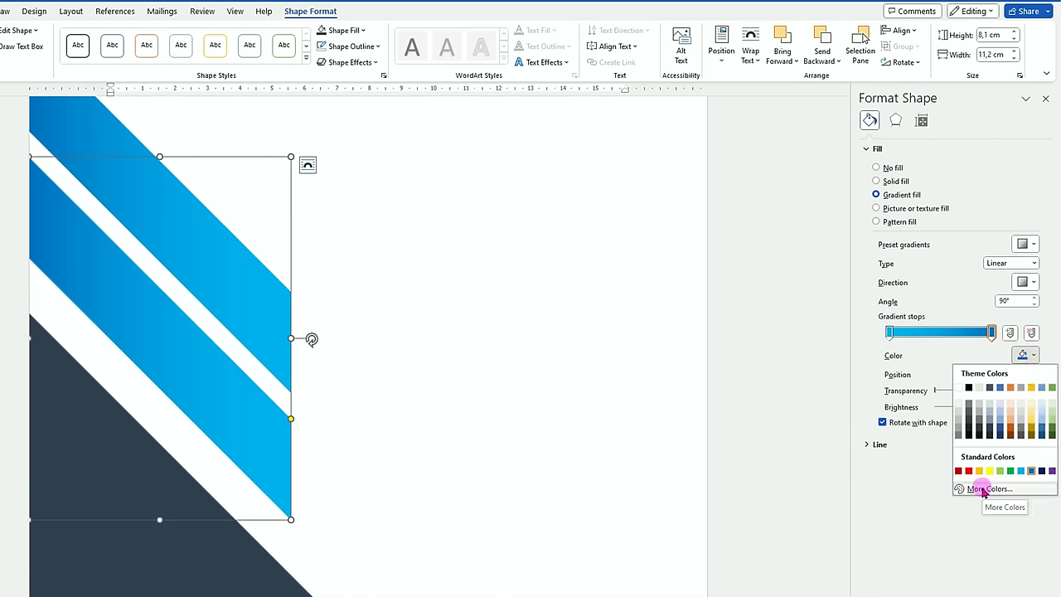
pyautogui.click(986, 488)
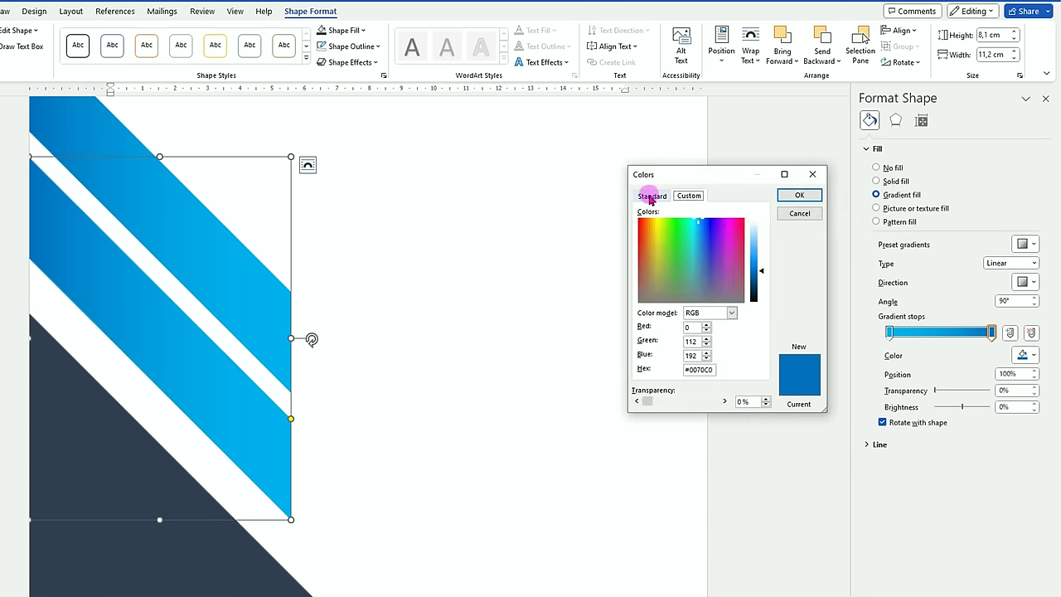
pyautogui.click(650, 197)
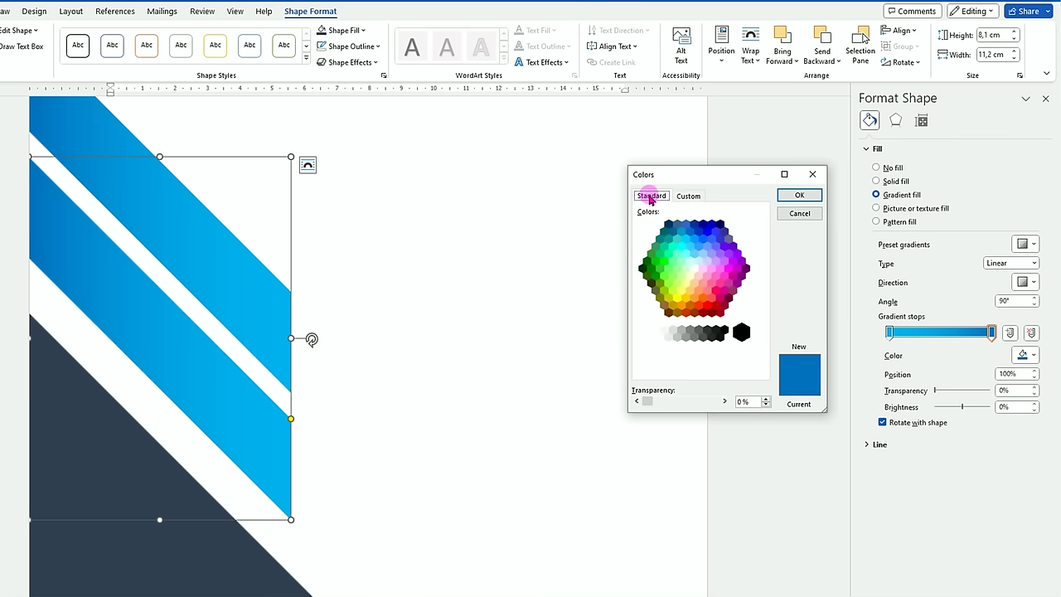
pyautogui.click(681, 306)
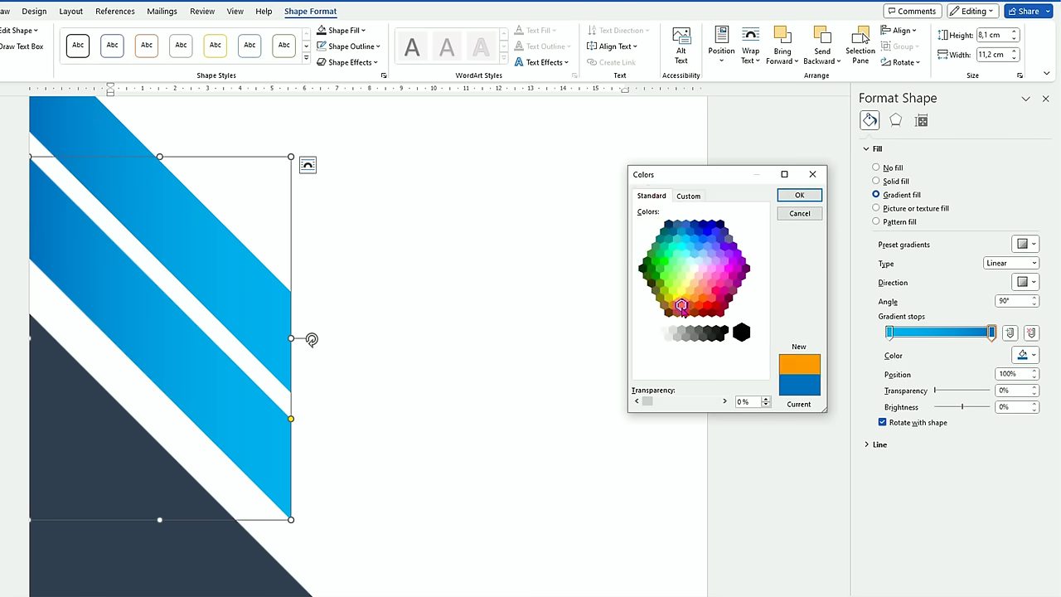
pyautogui.click(799, 196)
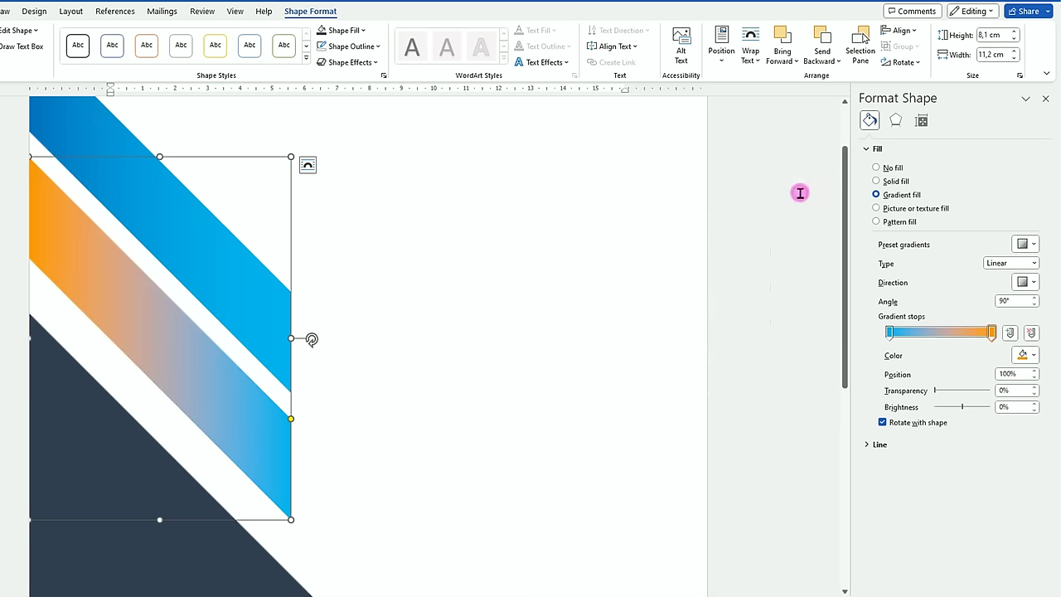
pyautogui.click(888, 332)
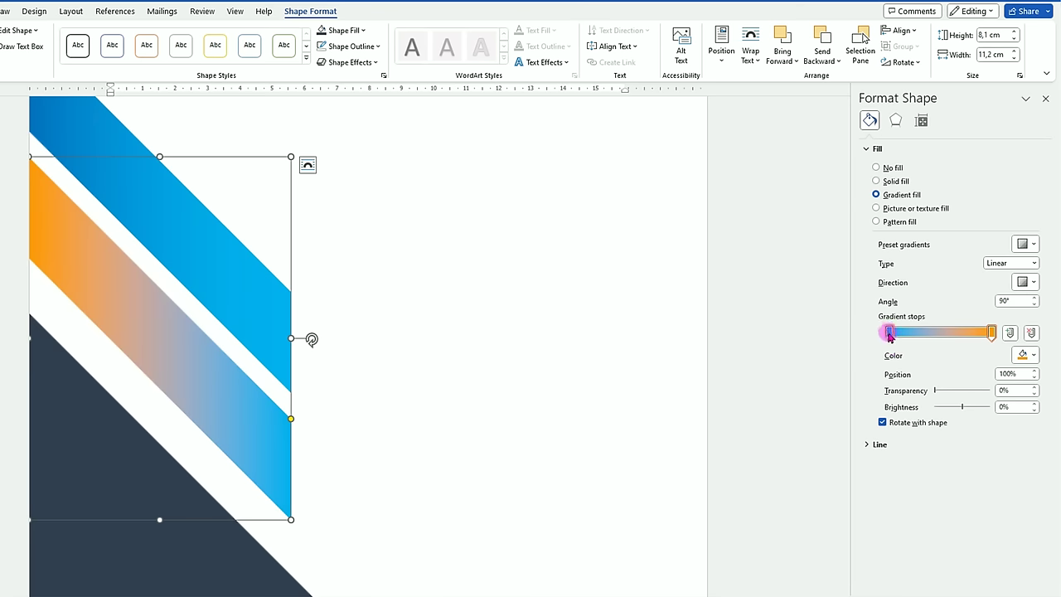
pyautogui.click(1034, 356)
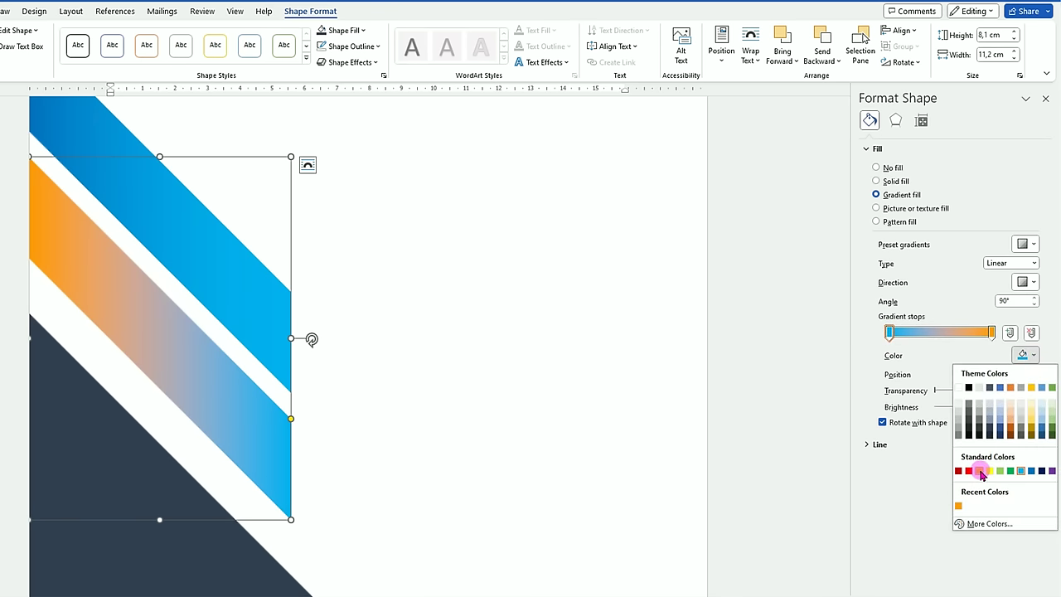
pyautogui.click(980, 471)
pyautogui.scroll(-5, 207, 343)
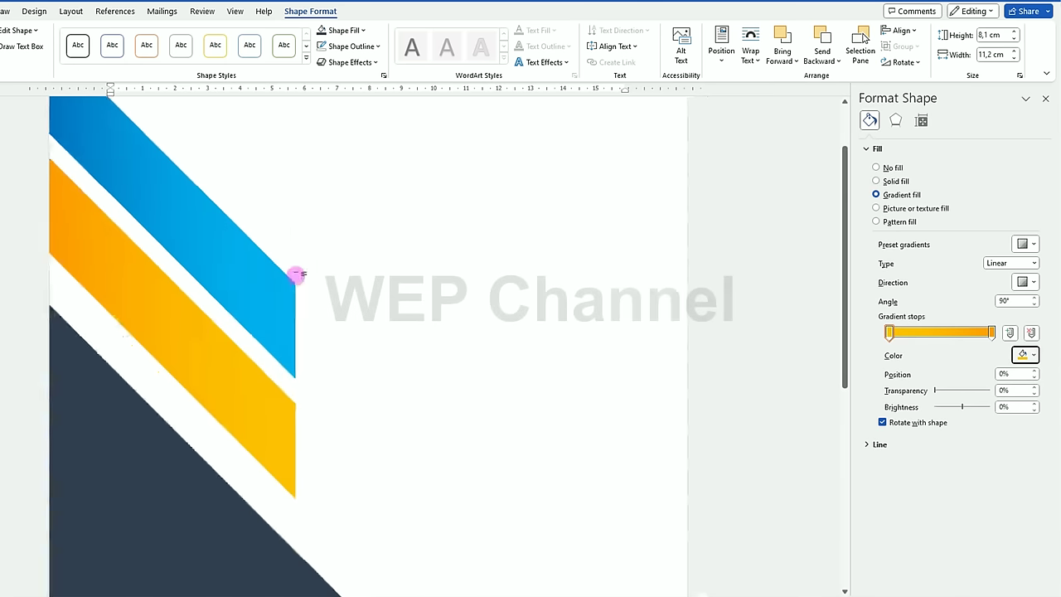
# Duplicate the orange and blue stripes and move the copies down over the dark navy triangle.
pyautogui.click(271, 280)
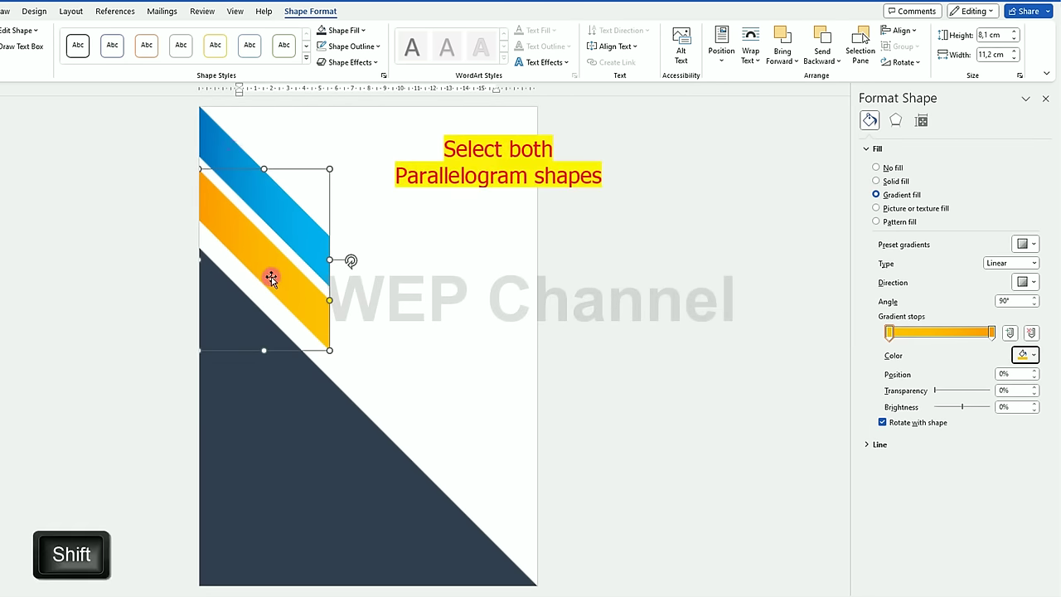
pyautogui.keyDown('shift'); pyautogui.click(246, 159); pyautogui.keyUp('shift')
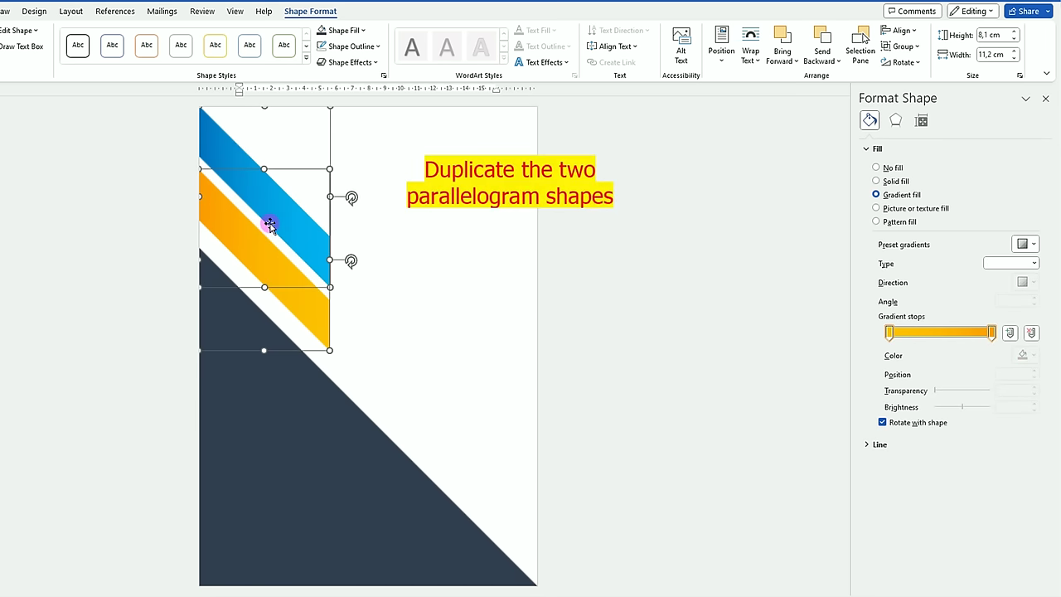
pyautogui.hotkey('ctrl', 'd')
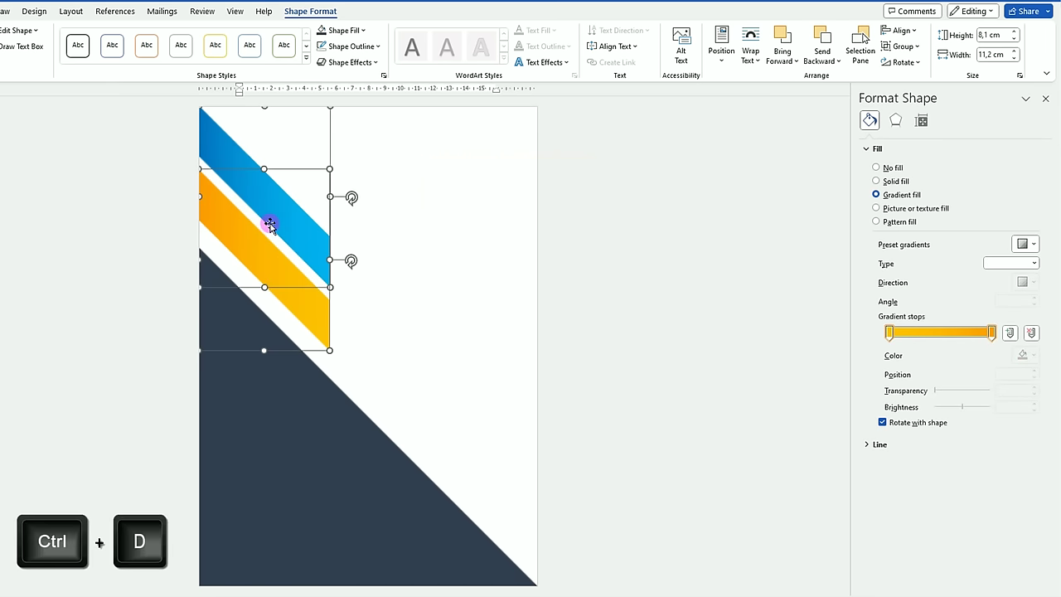
pyautogui.moveTo(273, 228)
pyautogui.mouseDown()
pyautogui.moveTo(298, 209)
pyautogui.moveTo(307, 348)
pyautogui.moveTo(339, 388)
pyautogui.moveTo(332, 376)
pyautogui.mouseUp()
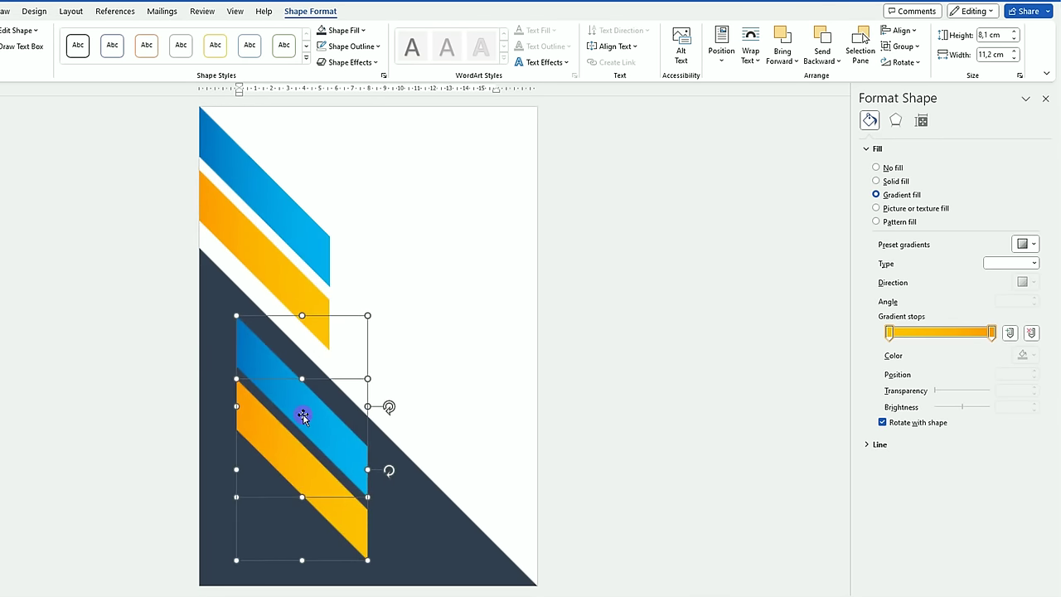
pyautogui.click(449, 294)
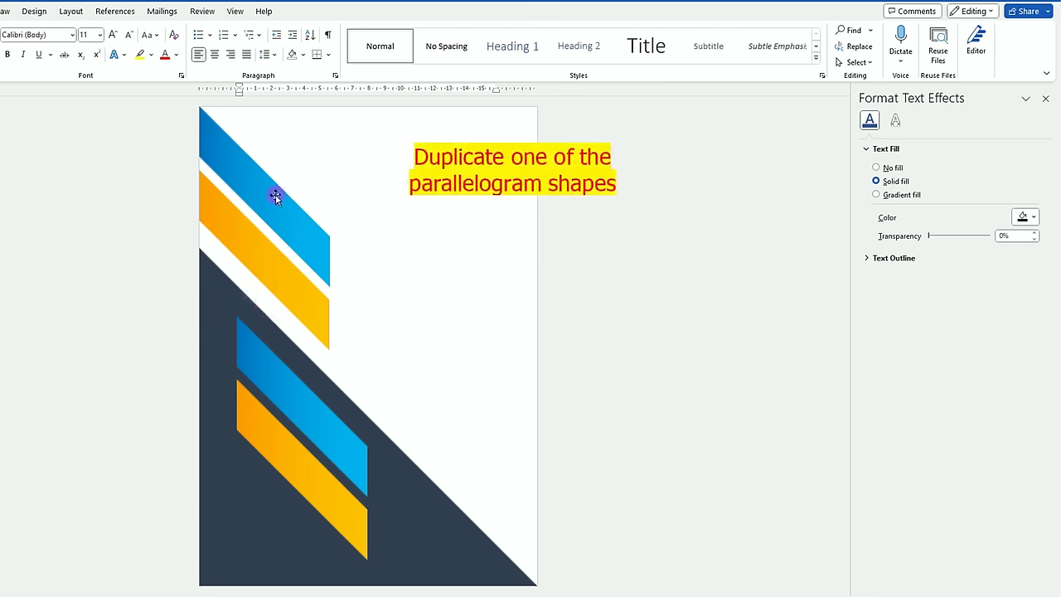
# Duplicate the top blue stripe and move the copy into the empty page area.
pyautogui.click(275, 194)
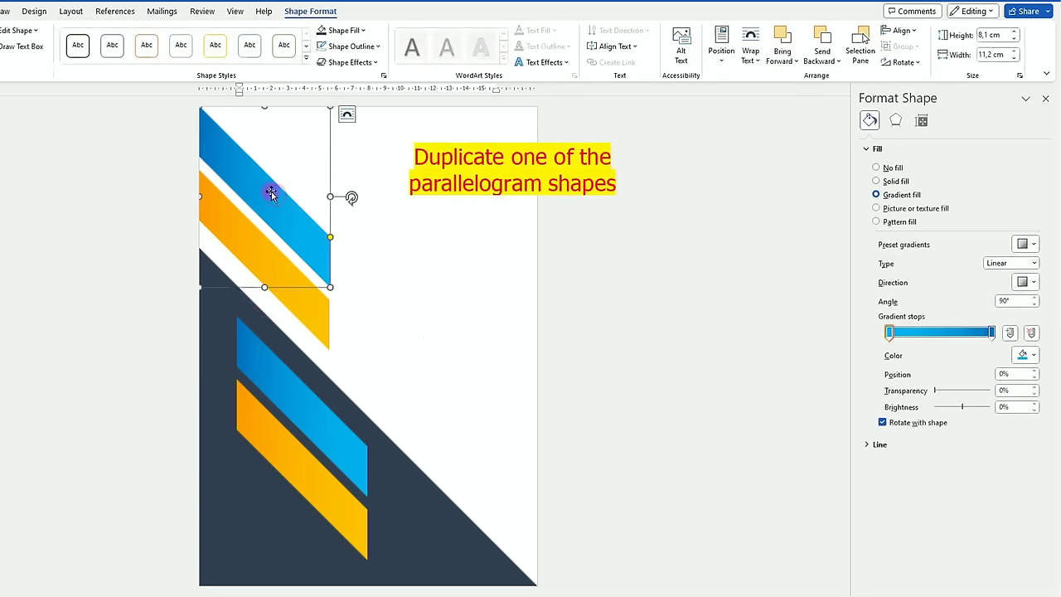
pyautogui.hotkey('ctrl', 'd')
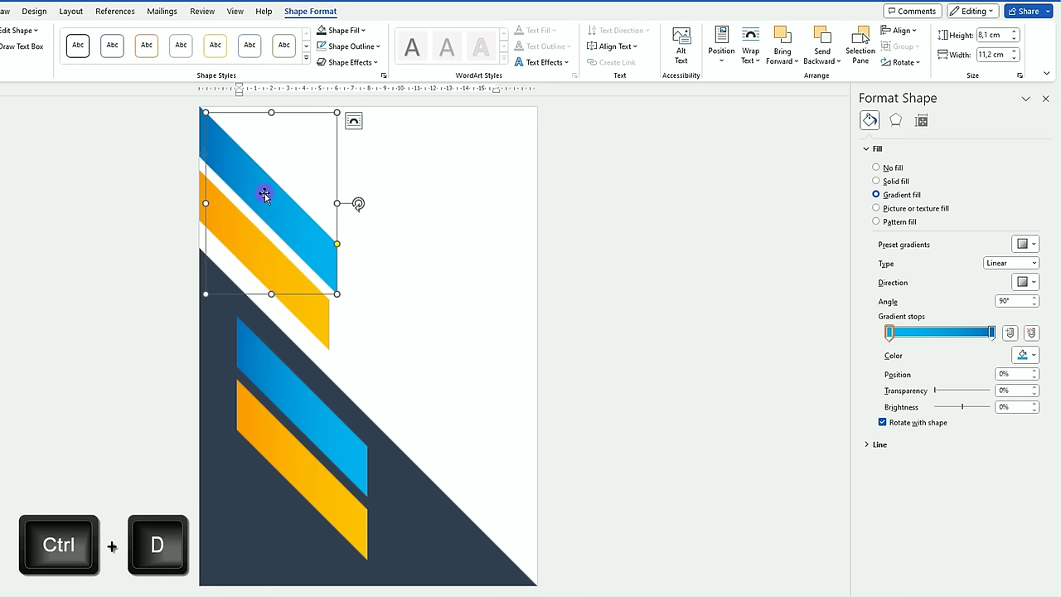
pyautogui.moveTo(264, 193); pyautogui.dragTo(457, 228)
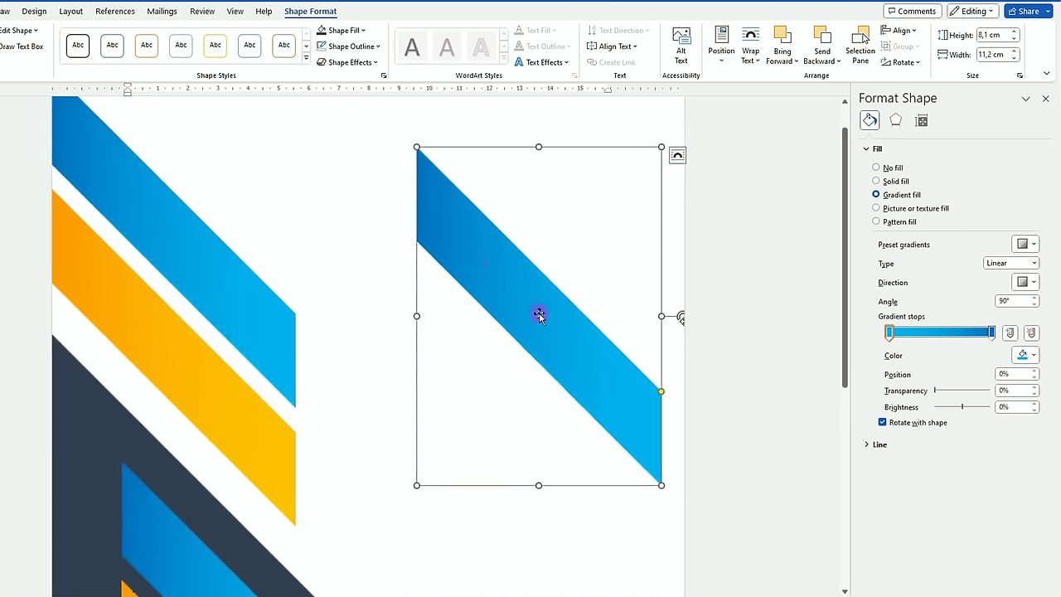
pyautogui.moveTo(538, 315); pyautogui.dragTo(540, 280)
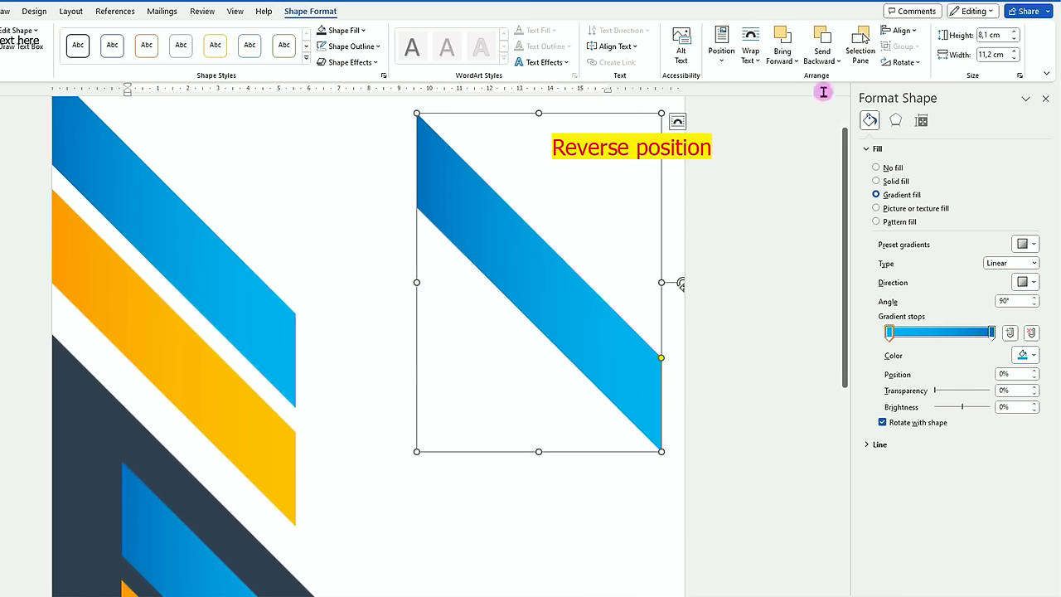
# Flip the copied stripe vertically and place it across the top stripes at the left edge.
pyautogui.click(919, 64)
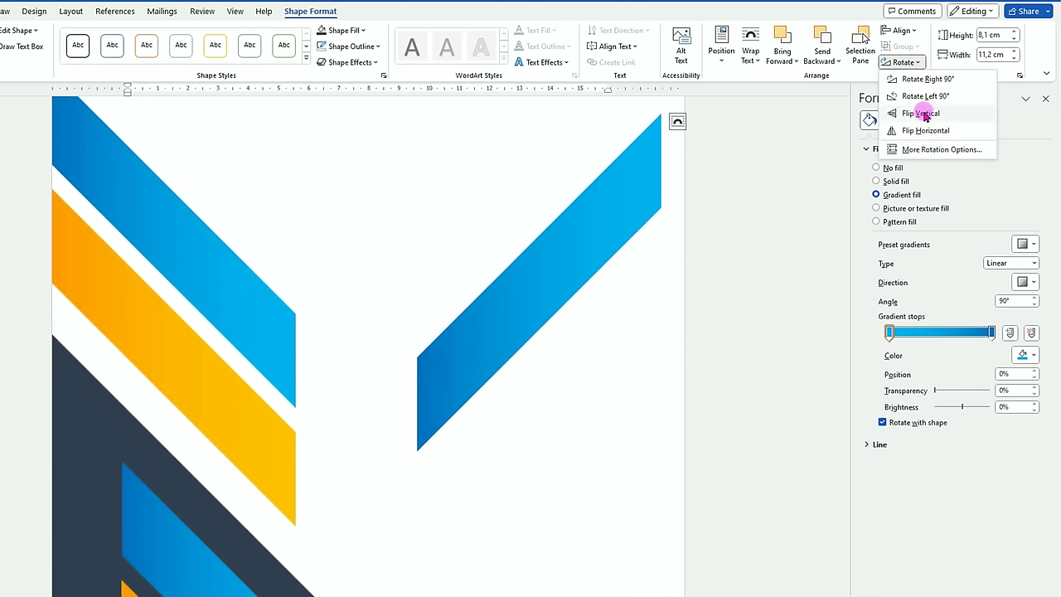
pyautogui.click(925, 115)
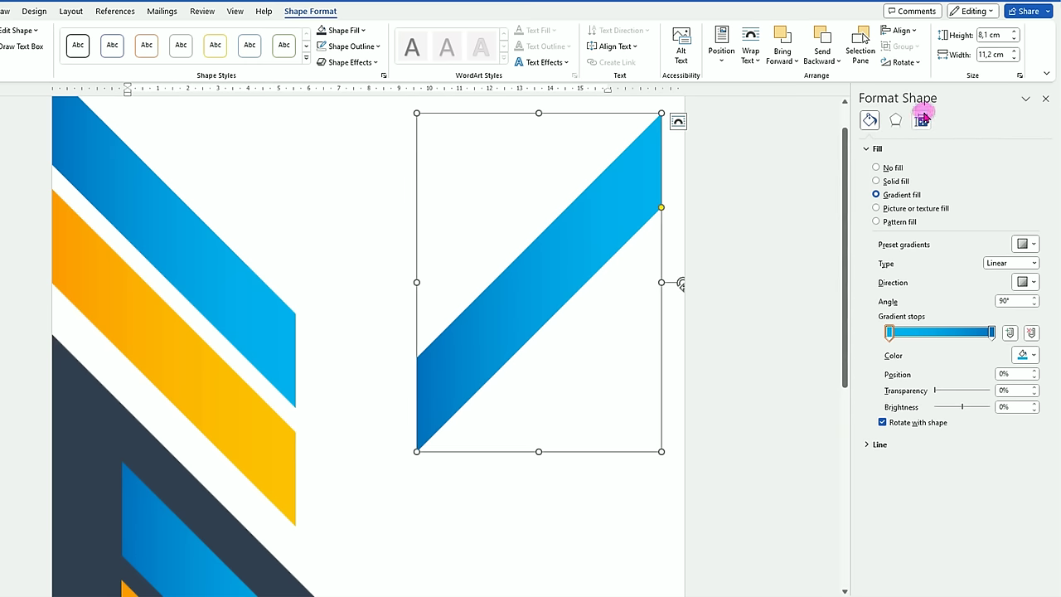
pyautogui.scroll(-2, 473, 219)
pyautogui.moveTo(540, 197)
pyautogui.mouseDown()
pyautogui.moveTo(540, 208)
pyautogui.moveTo(303, 319)
pyautogui.moveTo(282, 309)
pyautogui.mouseUp()
# Trim the flipped stripe from its left and bottom edges to 5.78 cm by 9.65 cm.
pyautogui.scroll(-2, 141, 323)
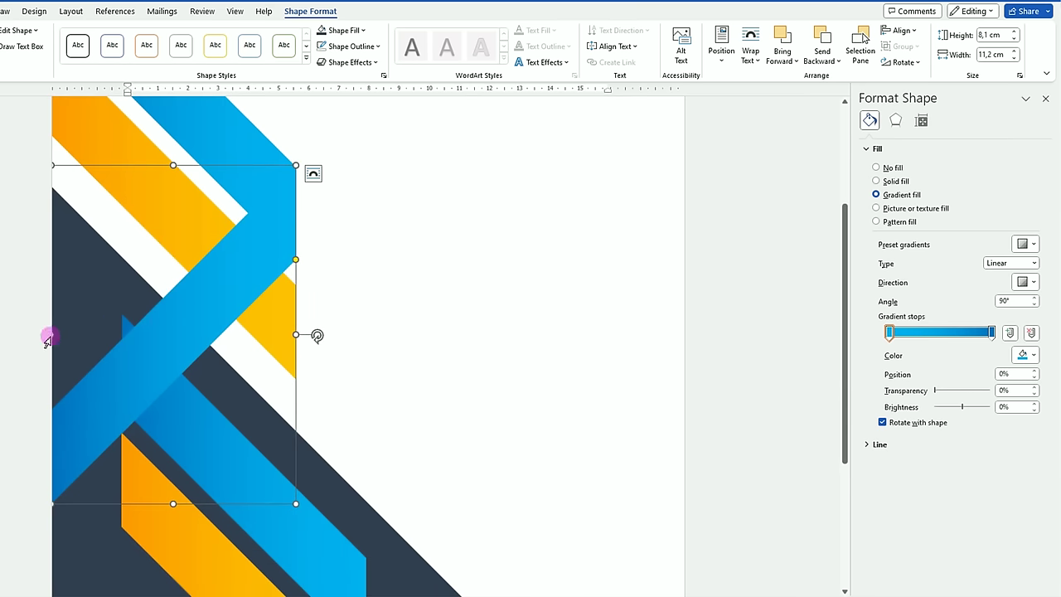
pyautogui.moveTo(53, 333); pyautogui.dragTo(119, 338)
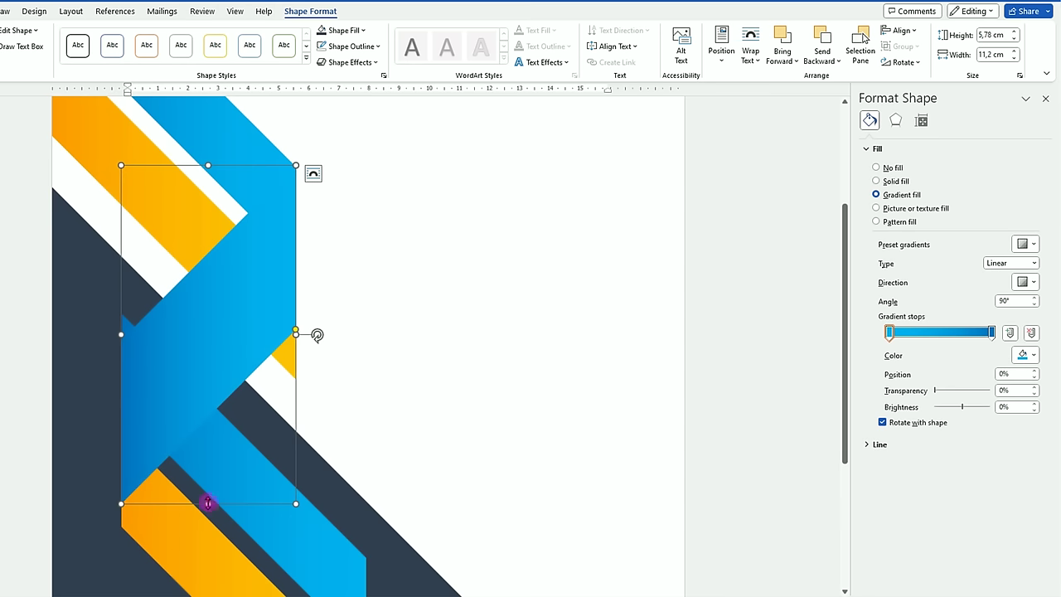
pyautogui.moveTo(208, 503); pyautogui.dragTo(208, 457)
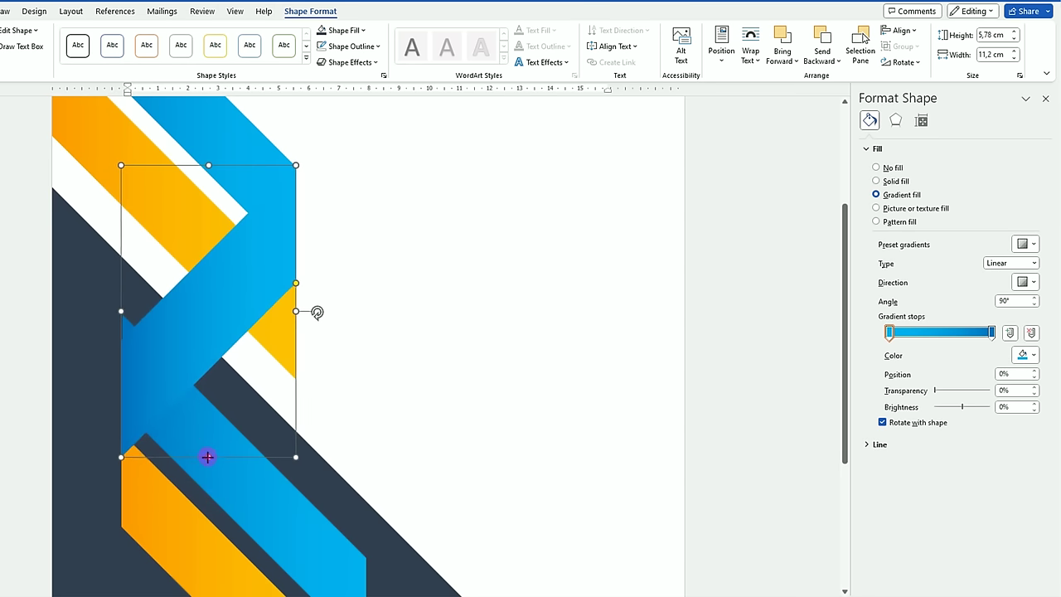
pyautogui.moveTo(295, 284); pyautogui.dragTo(296, 311)
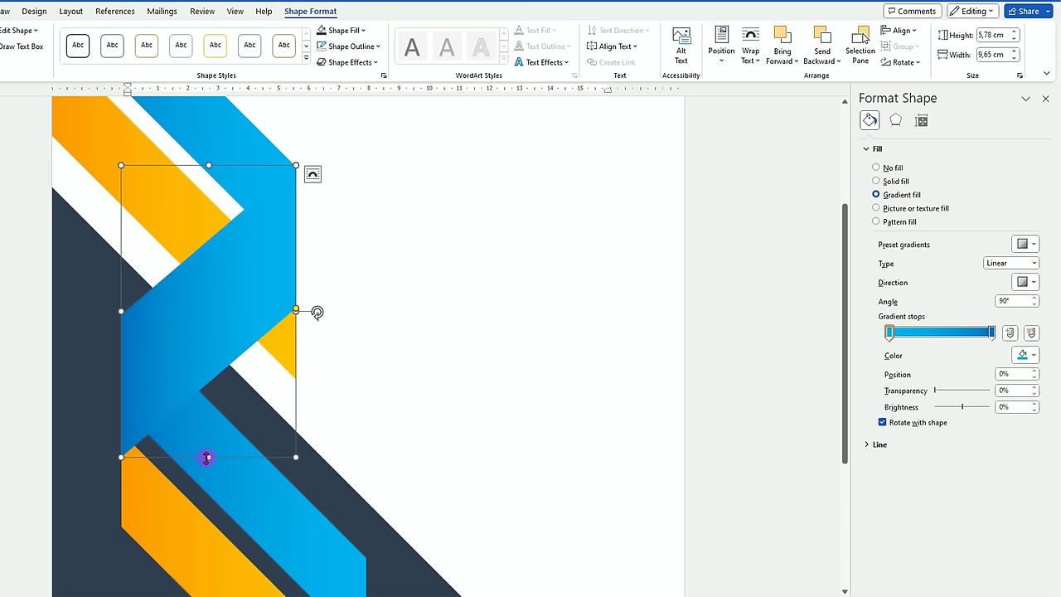
pyautogui.moveTo(207, 457); pyautogui.dragTo(207, 415)
pyautogui.click(991, 332)
# Set the flipped stripe's right gradient stop to light blue and its left stop to custom #3FCDFF.
pyautogui.click(1032, 355)
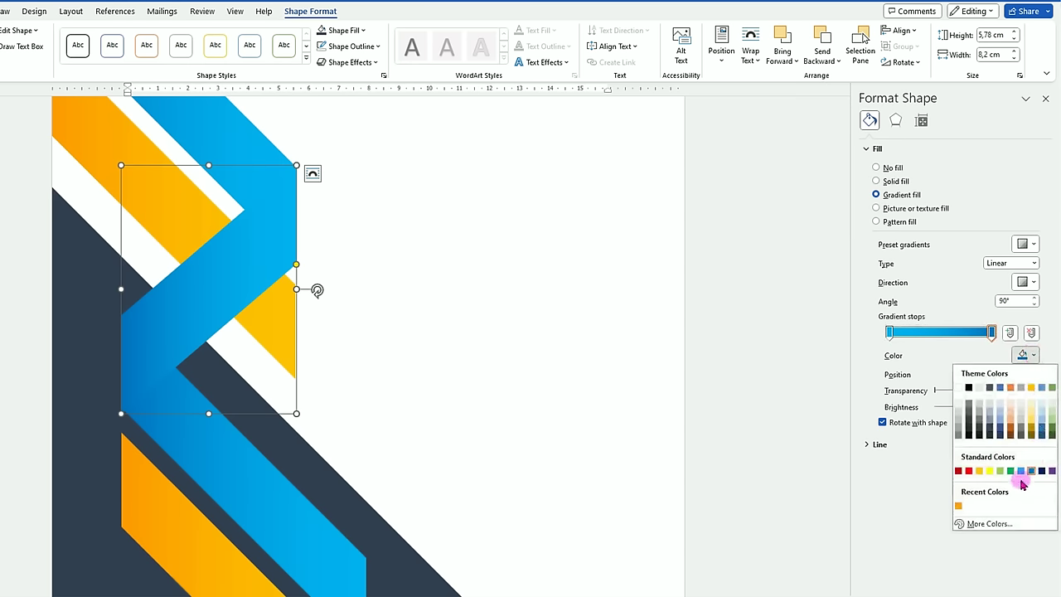
pyautogui.click(1021, 471)
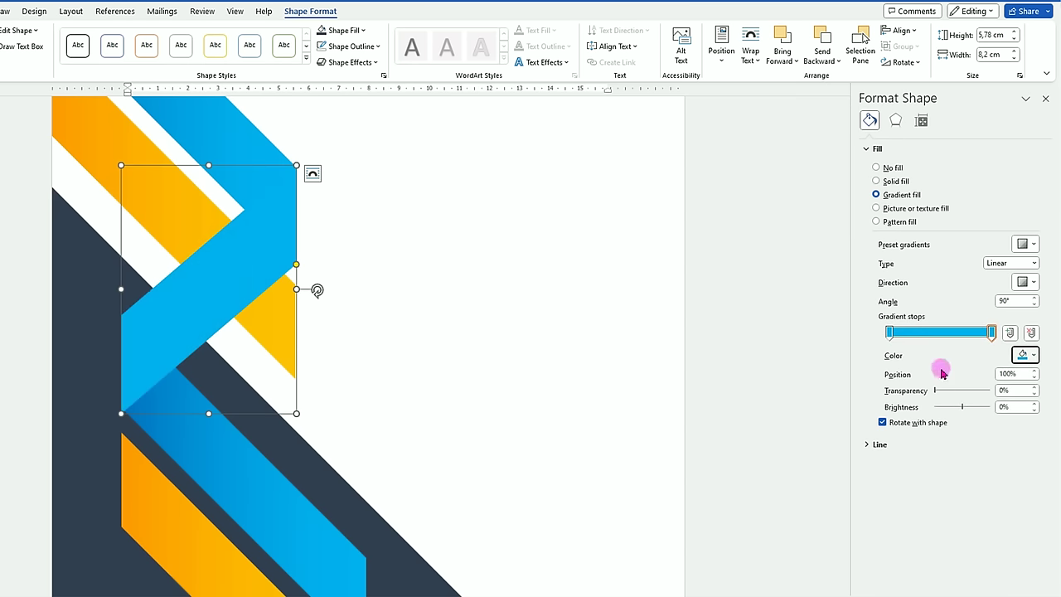
pyautogui.click(889, 333)
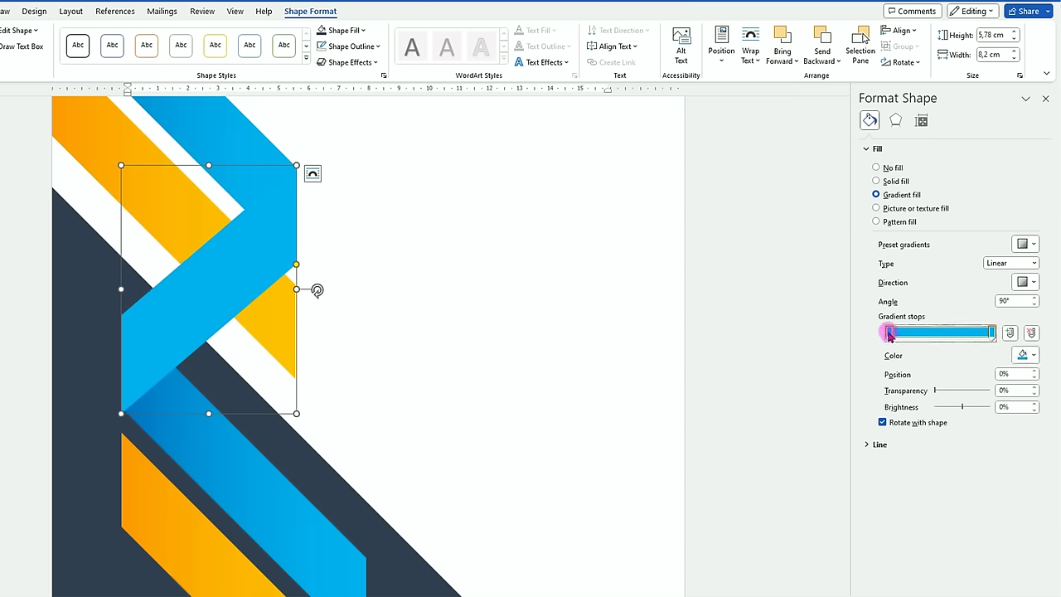
pyautogui.click(1034, 356)
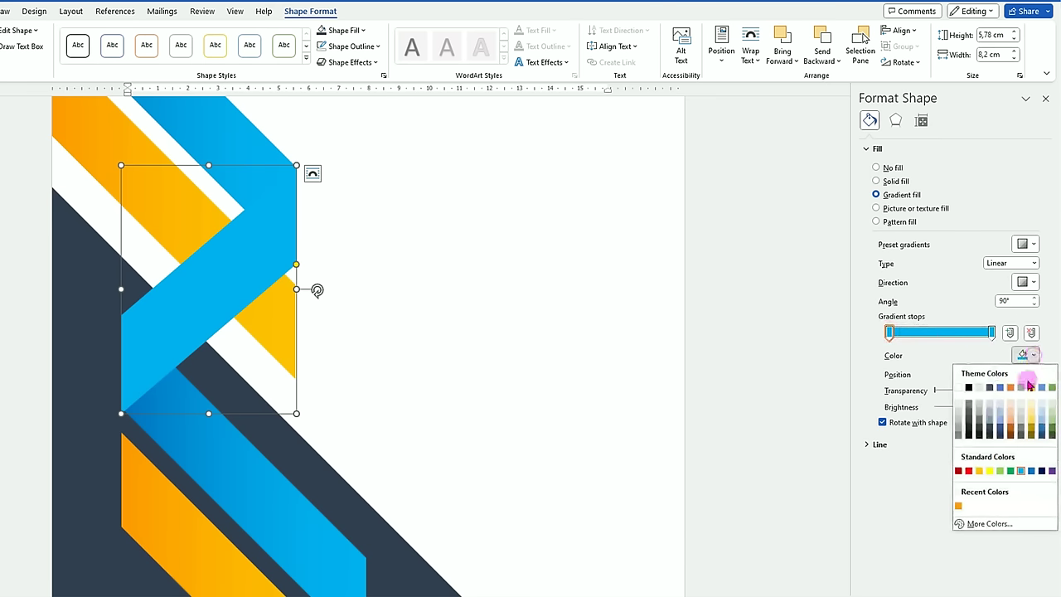
pyautogui.click(991, 523)
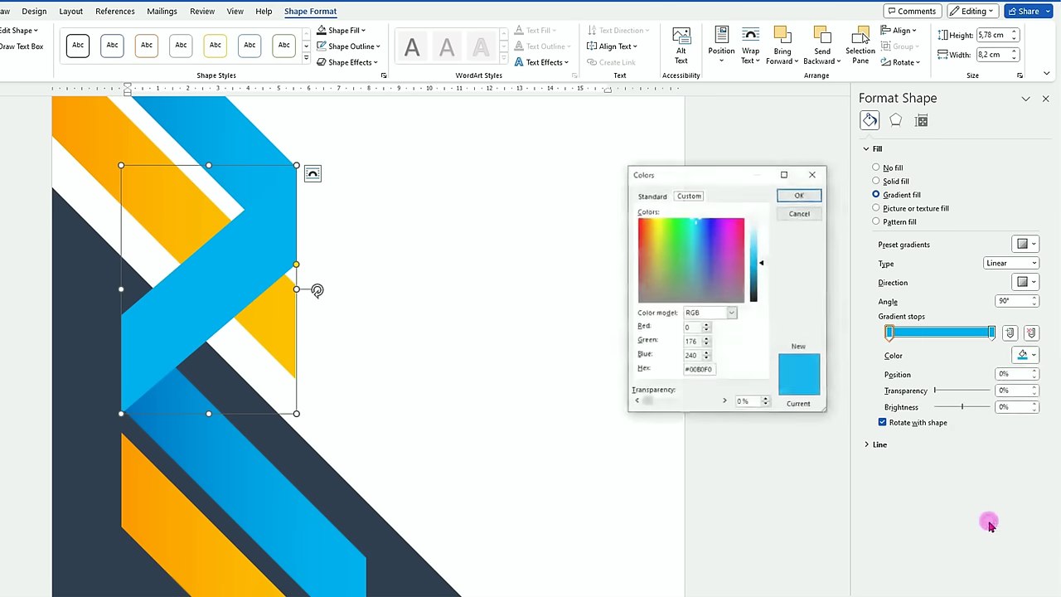
pyautogui.moveTo(762, 266); pyautogui.dragTo(763, 262)
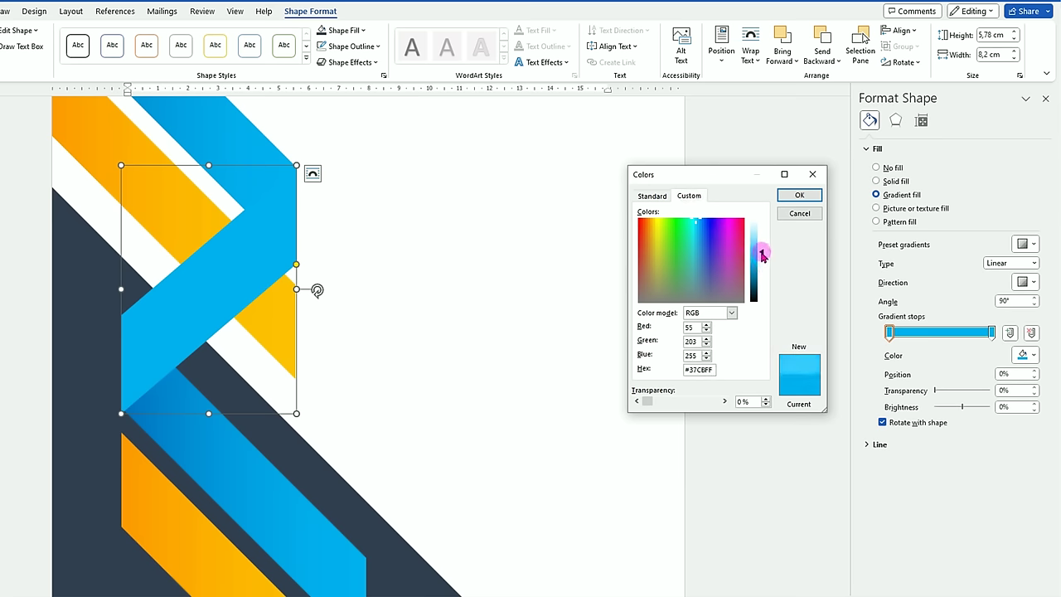
pyautogui.click(799, 196)
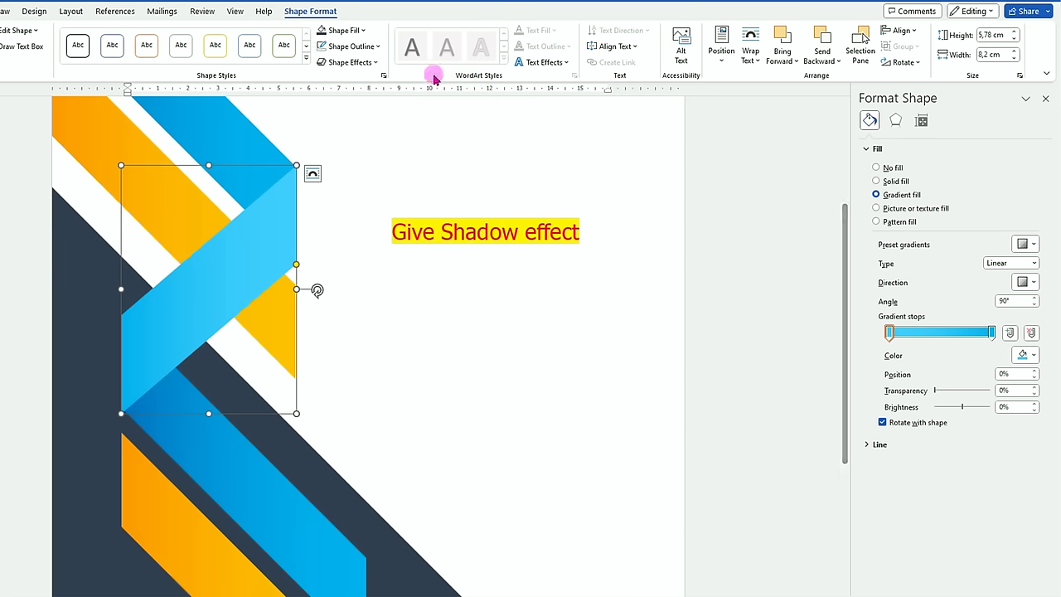
# Give the light-blue ribbon an Outer 'Offset: Bottom' shadow.
pyautogui.click(375, 63)
pyautogui.click(363, 118)
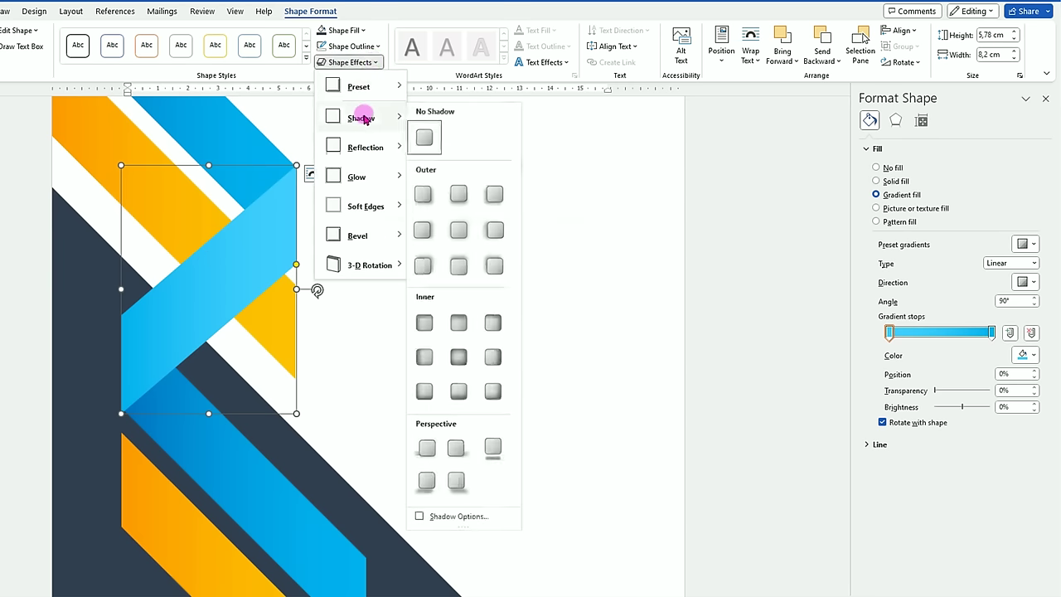
pyautogui.click(457, 196)
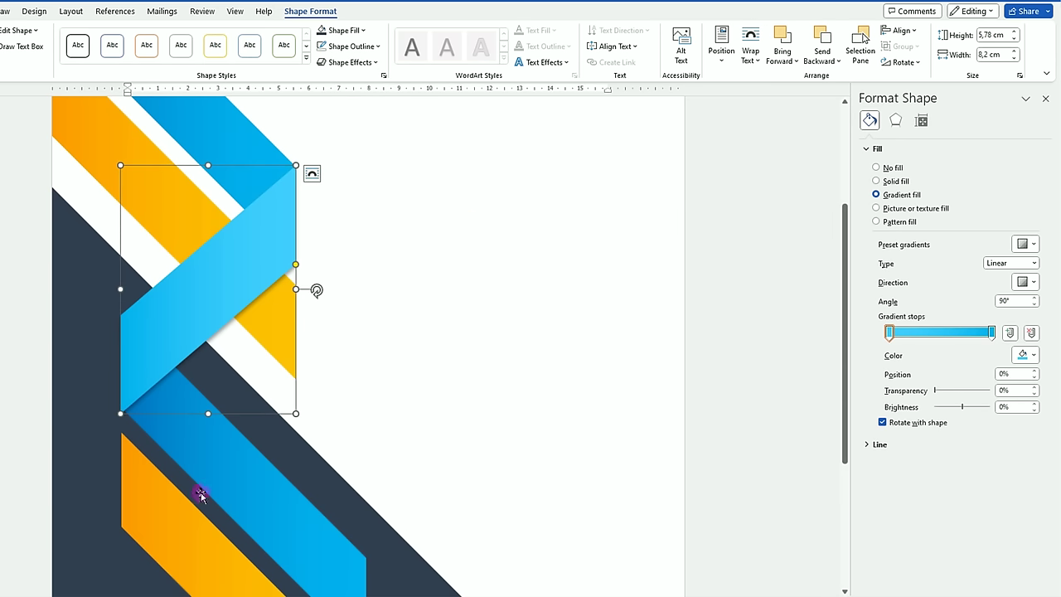
pyautogui.click(347, 322)
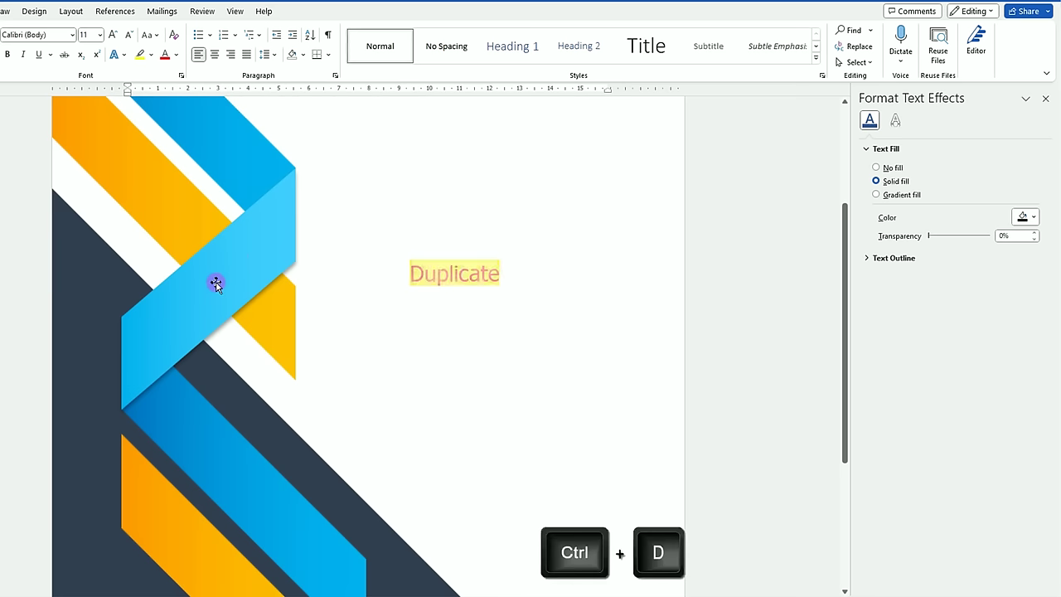
# Duplicate the light-blue ribbon and move the copy below the original.
pyautogui.click(220, 279)
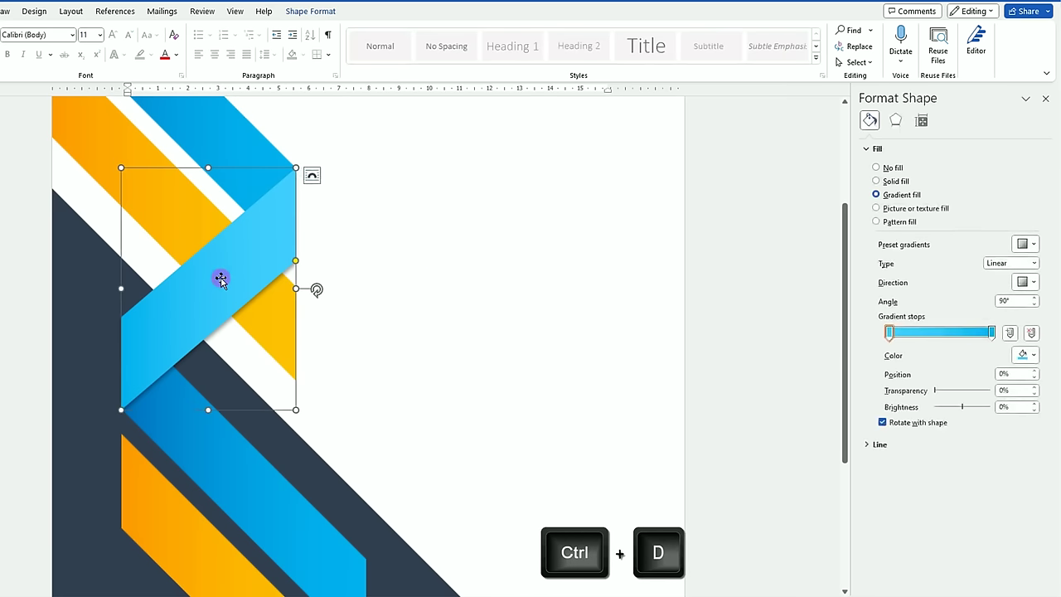
pyautogui.hotkey('ctrl', 'd')
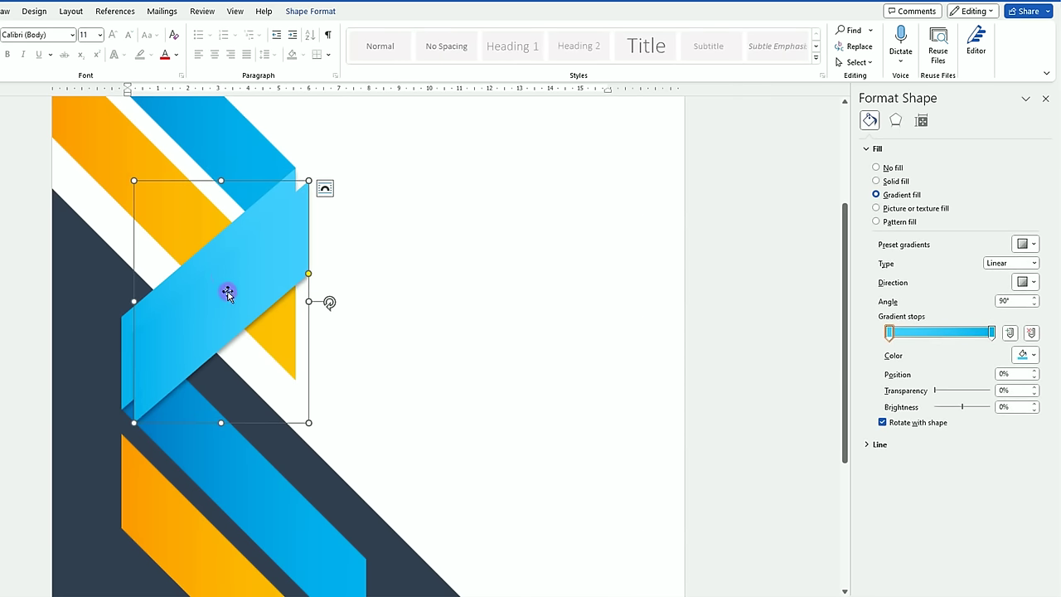
pyautogui.moveTo(227, 294)
pyautogui.mouseDown()
pyautogui.moveTo(257, 428)
pyautogui.moveTo(234, 390)
pyautogui.mouseUp()
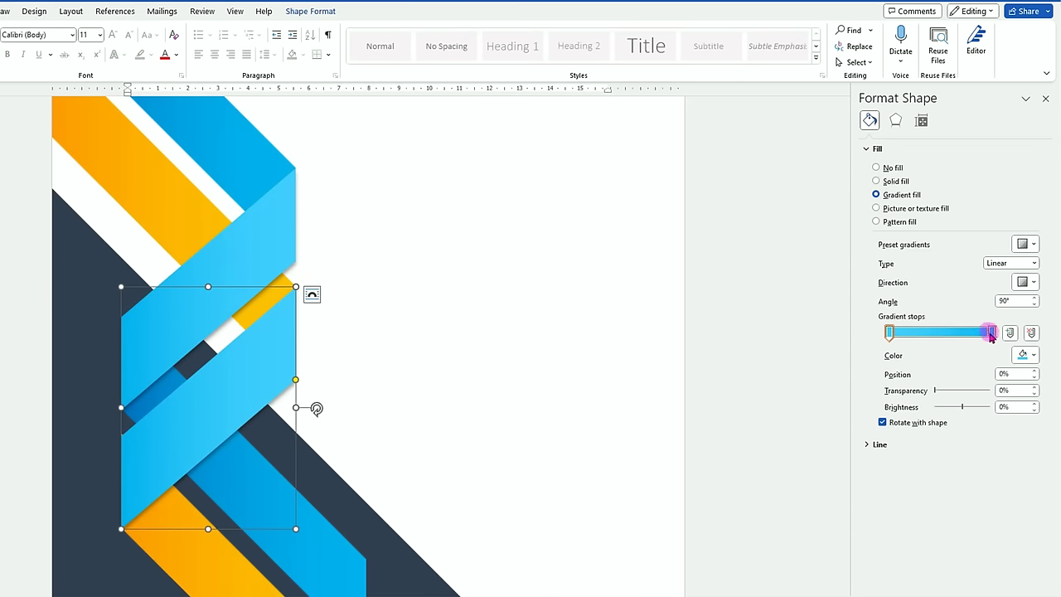
# Recolour the copy's gradient stops orange, with the left stop set to #FFCD2D.
pyautogui.click(1034, 356)
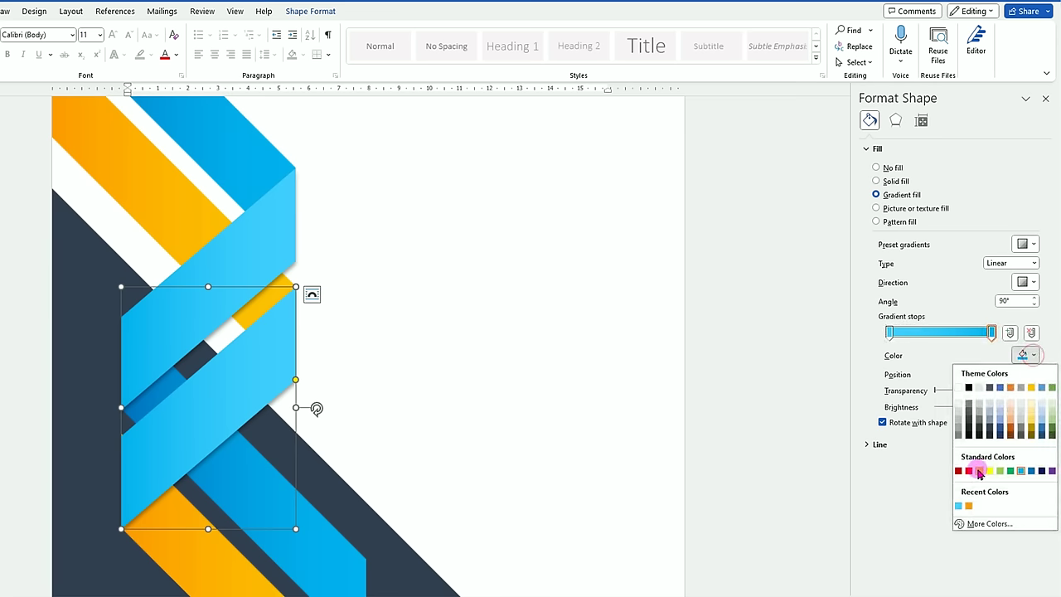
pyautogui.click(978, 471)
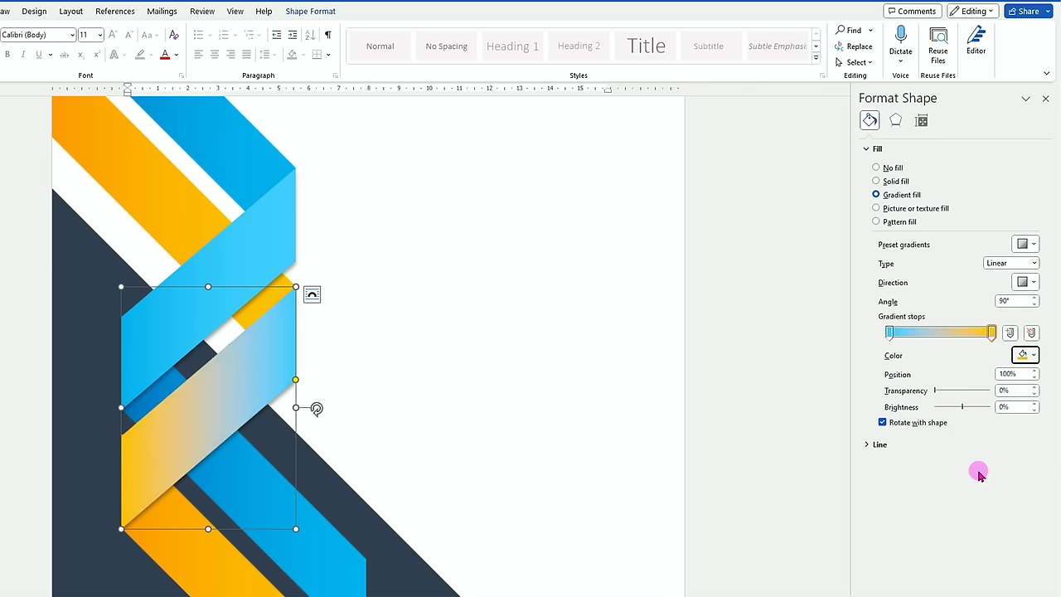
pyautogui.click(889, 334)
pyautogui.click(1033, 356)
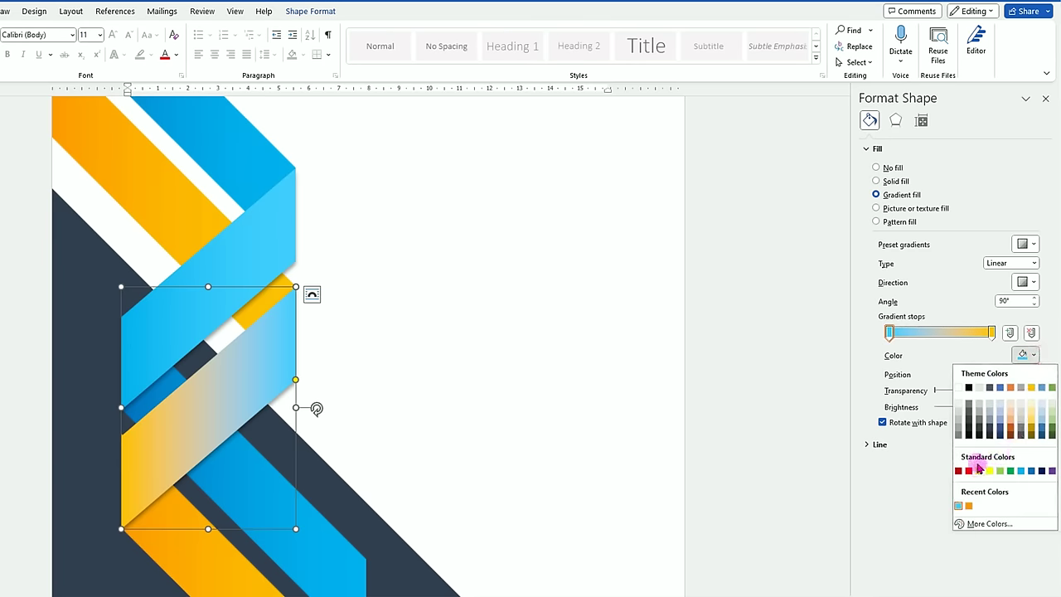
pyautogui.click(978, 472)
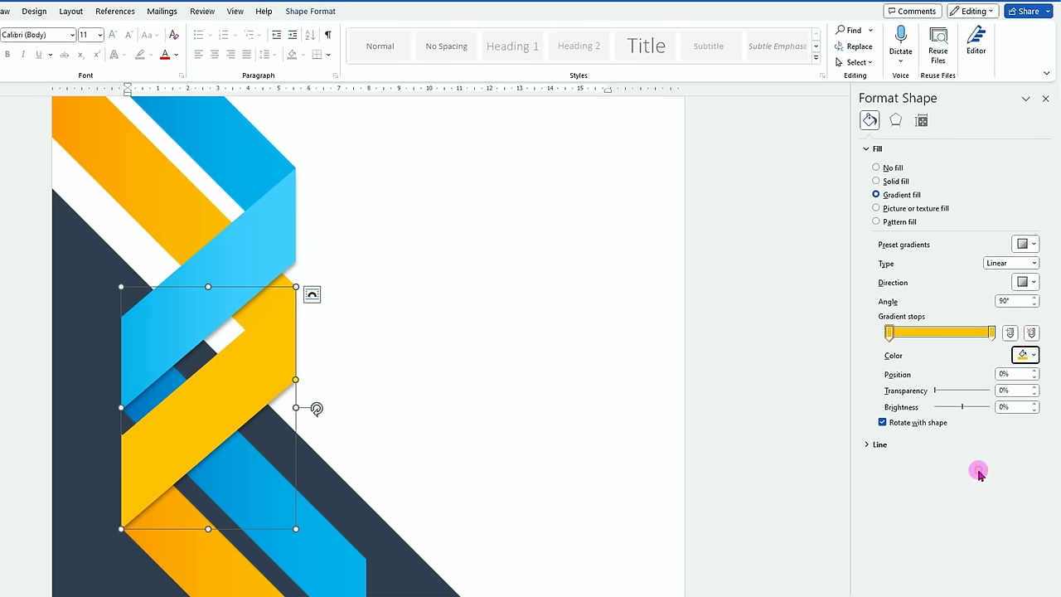
pyautogui.click(889, 333)
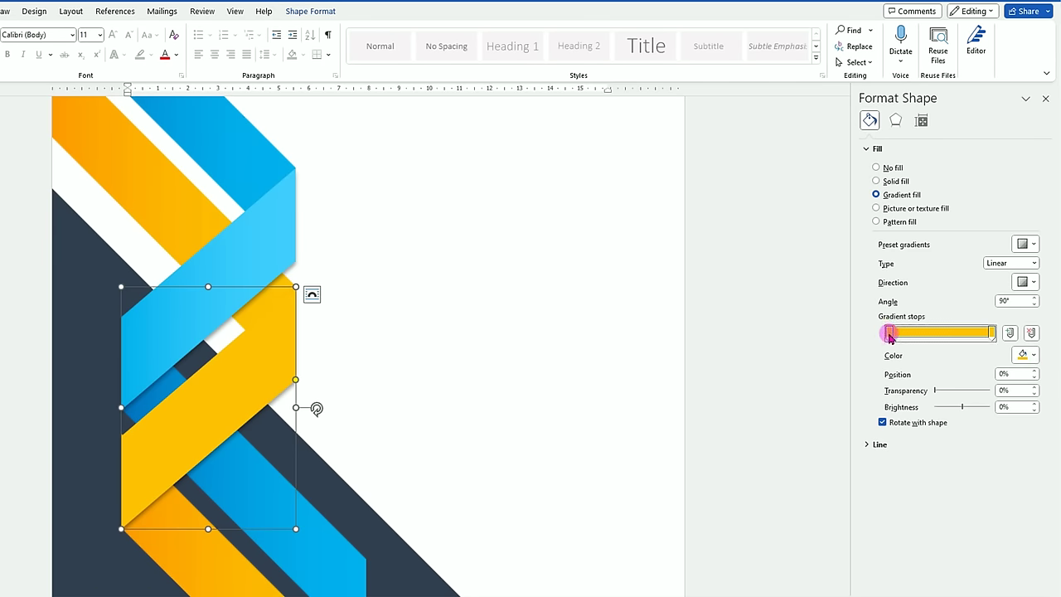
pyautogui.click(1033, 357)
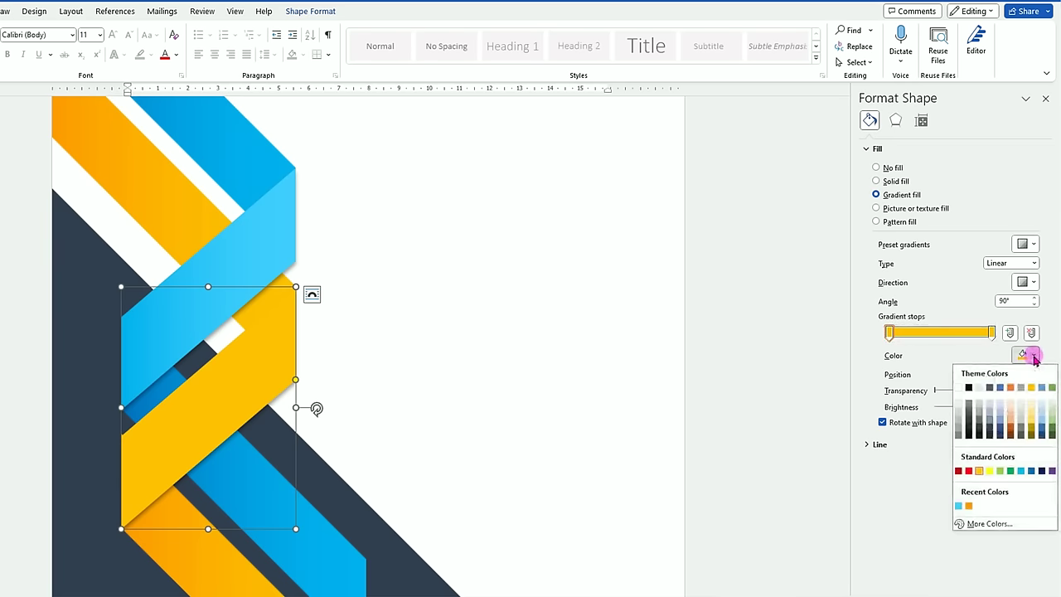
pyautogui.click(1001, 525)
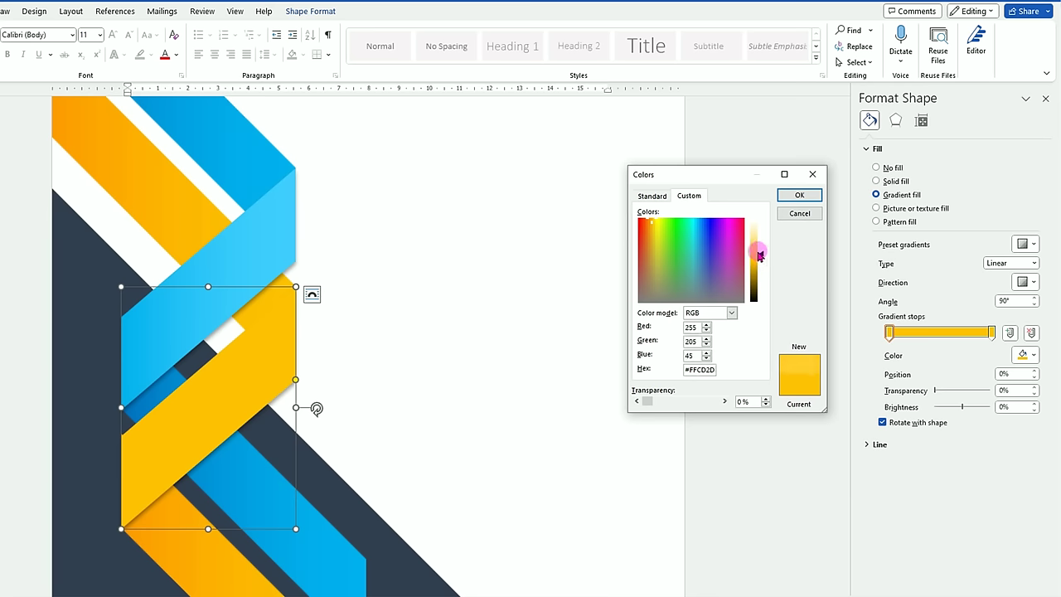
pyautogui.click(798, 197)
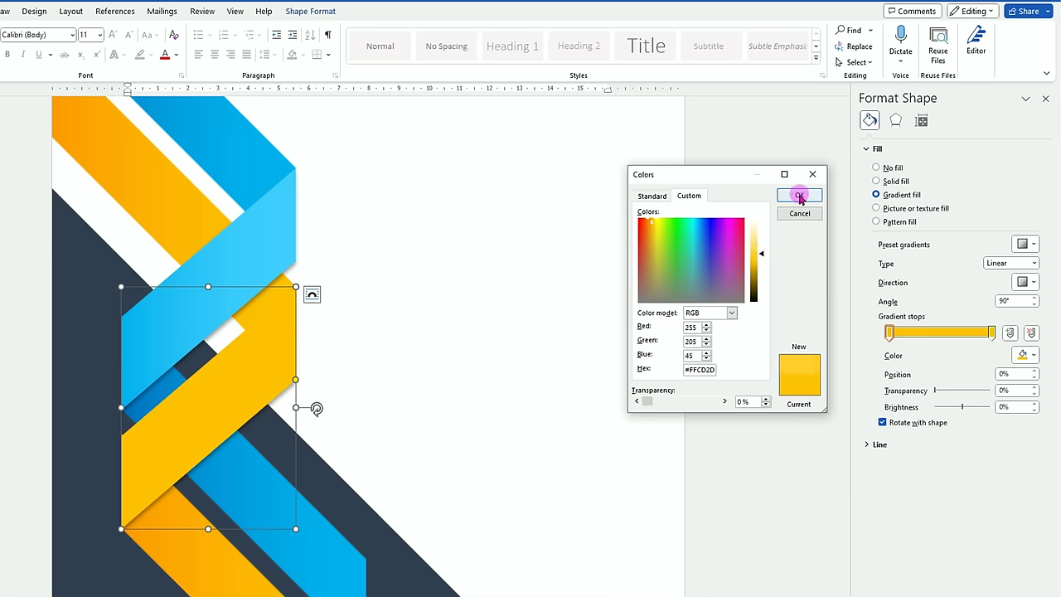
# Fade the lower blue stripe: add a lighter middle stop at 58% and make the first stop 100% transparent.
pyautogui.click(563, 298)
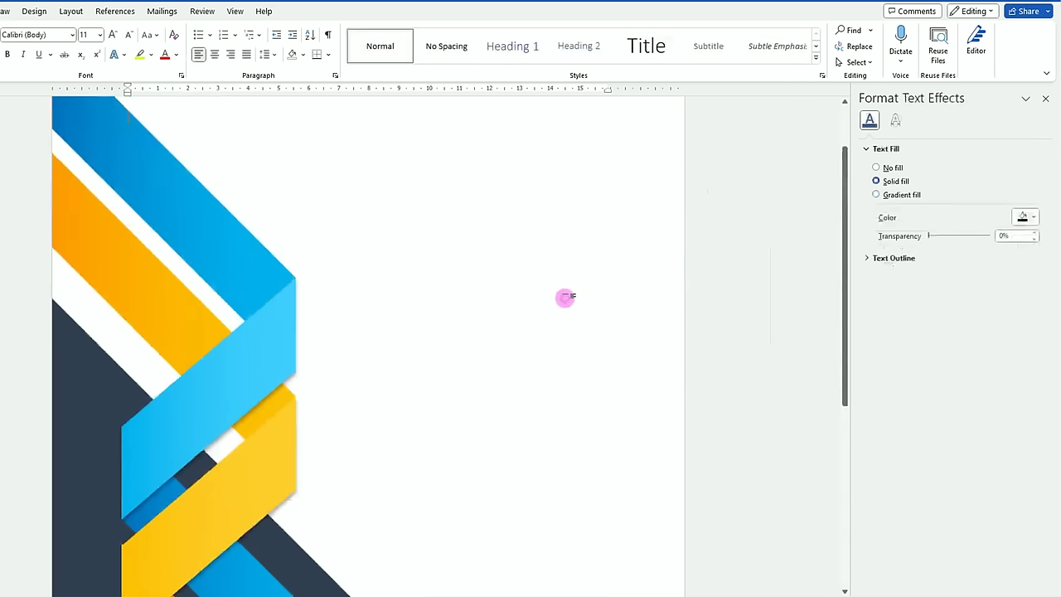
pyautogui.scroll(-3, 563, 301)
pyautogui.scroll(-5, 398, 286)
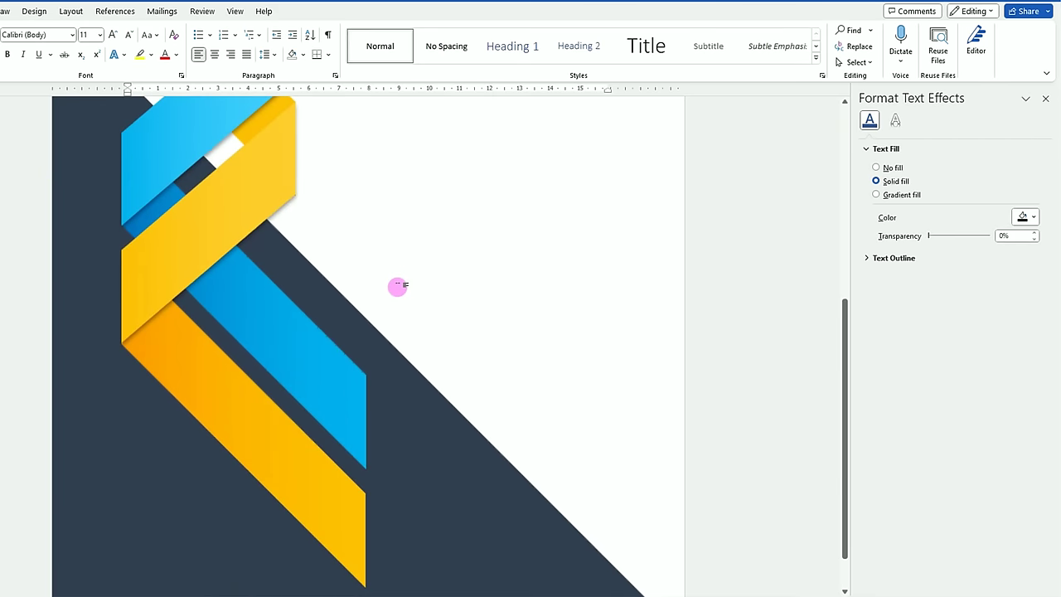
pyautogui.click(315, 330)
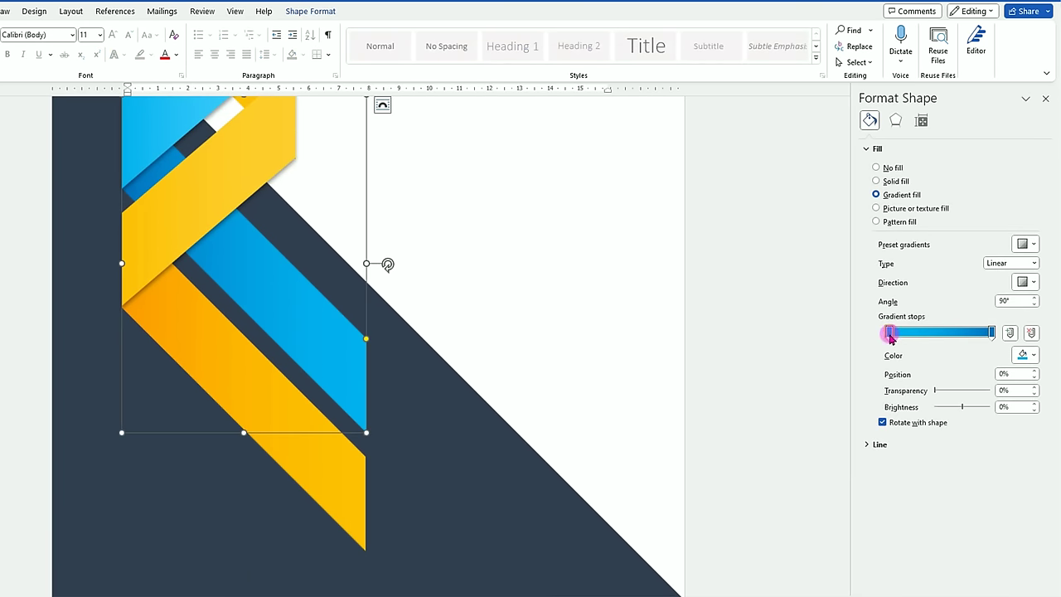
pyautogui.click(890, 334)
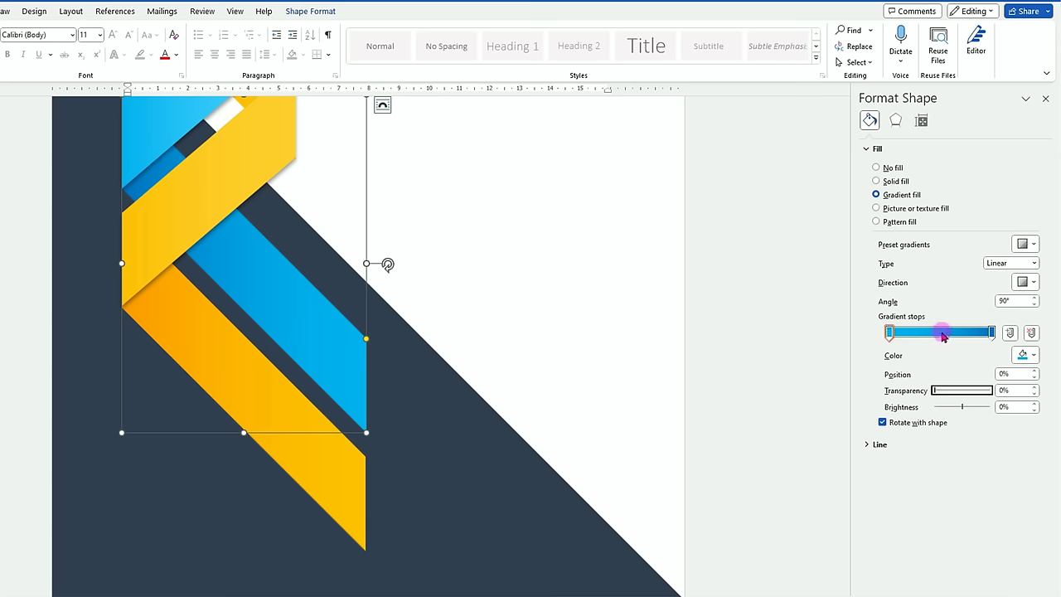
pyautogui.click(949, 333)
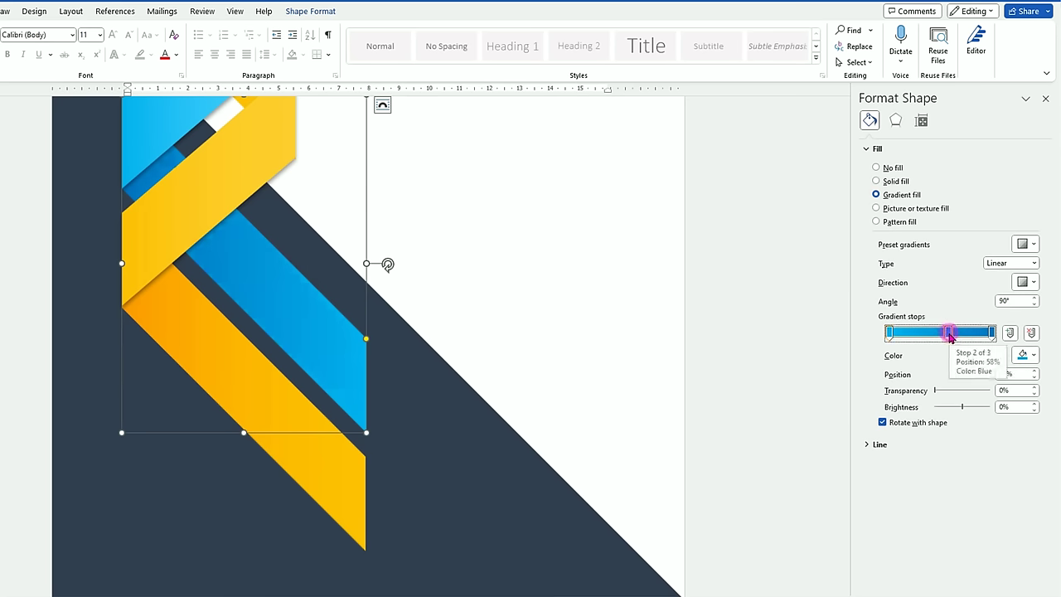
pyautogui.click(1031, 355)
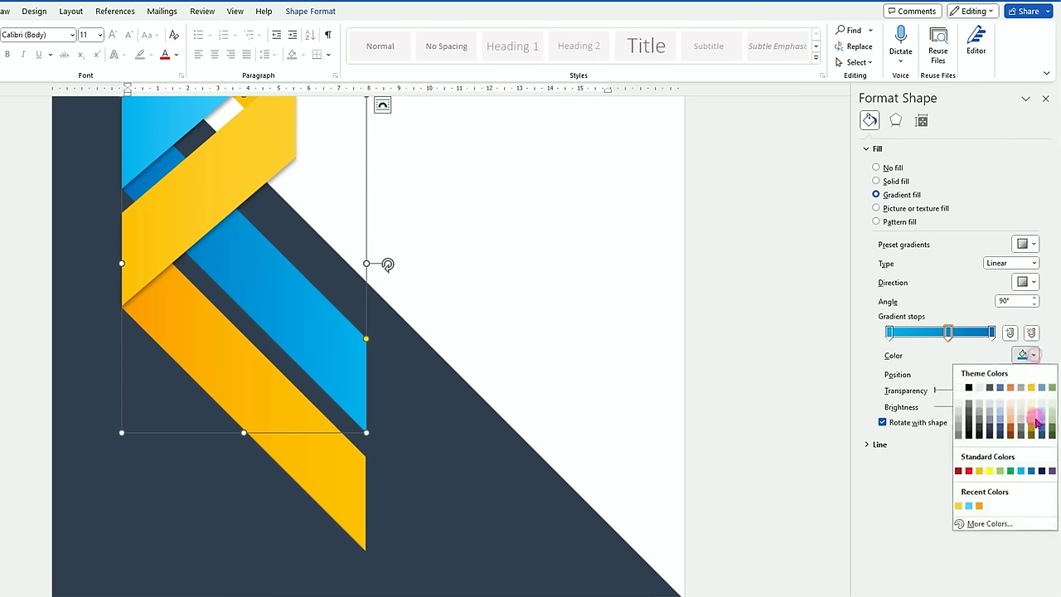
pyautogui.click(969, 508)
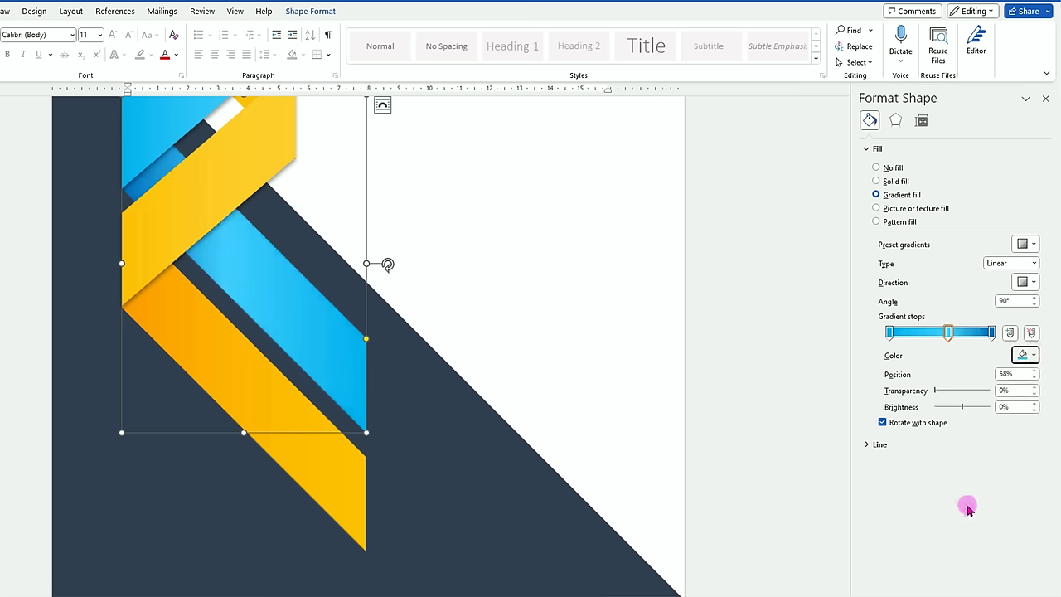
pyautogui.click(889, 332)
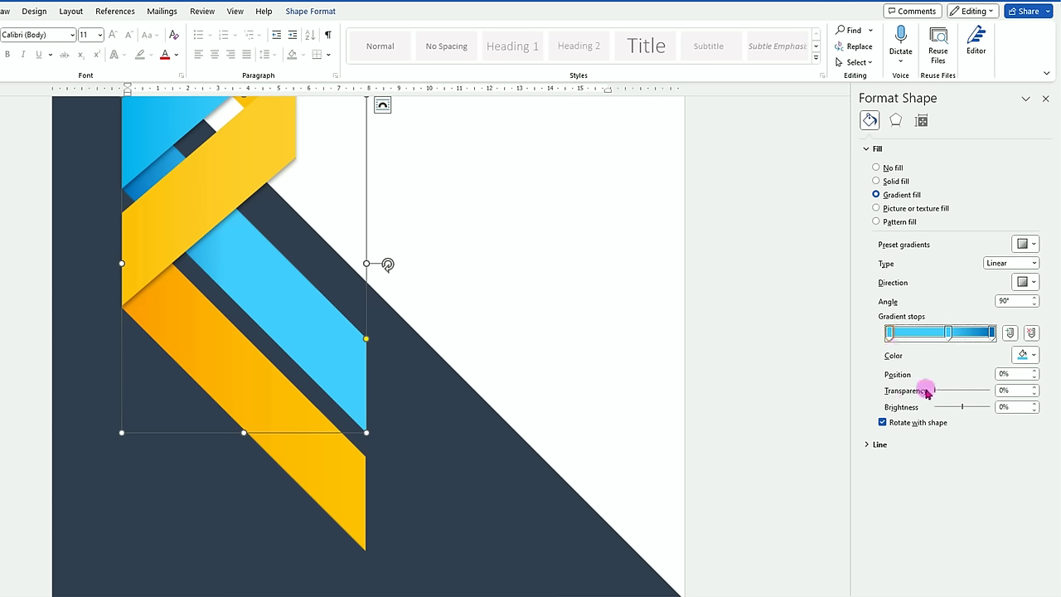
pyautogui.moveTo(934, 392); pyautogui.dragTo(989, 390)
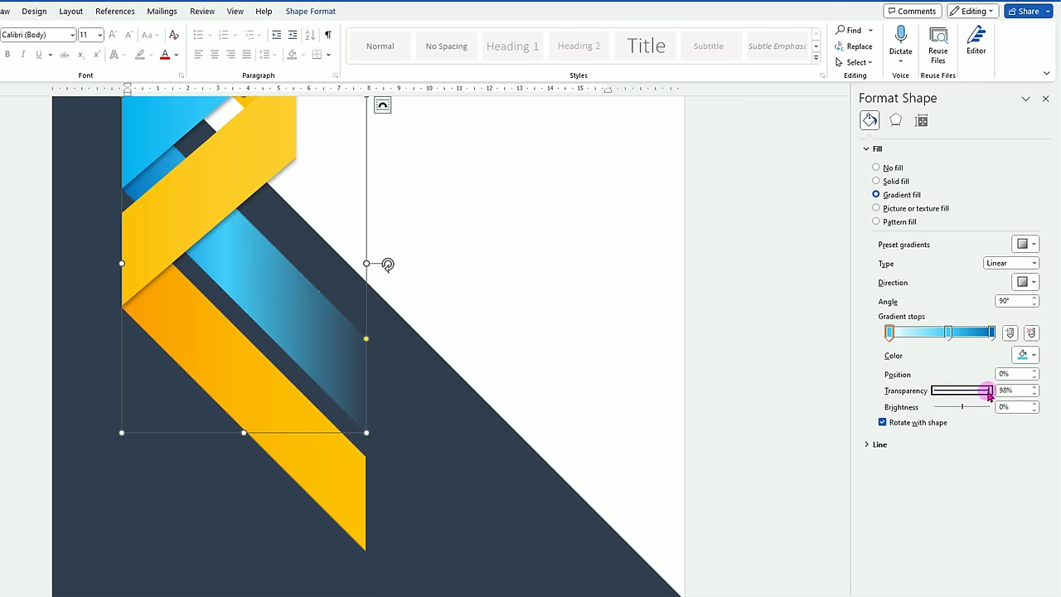
pyautogui.moveTo(890, 333); pyautogui.dragTo(939, 320)
pyautogui.click(953, 332)
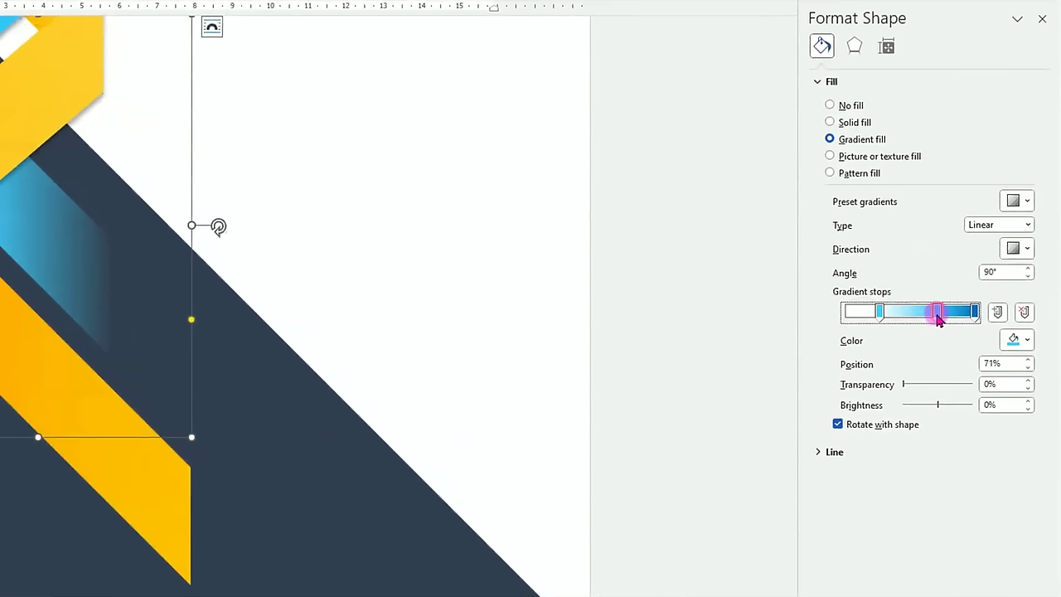
pyautogui.click(880, 312)
pyautogui.doubleClick(994, 363)
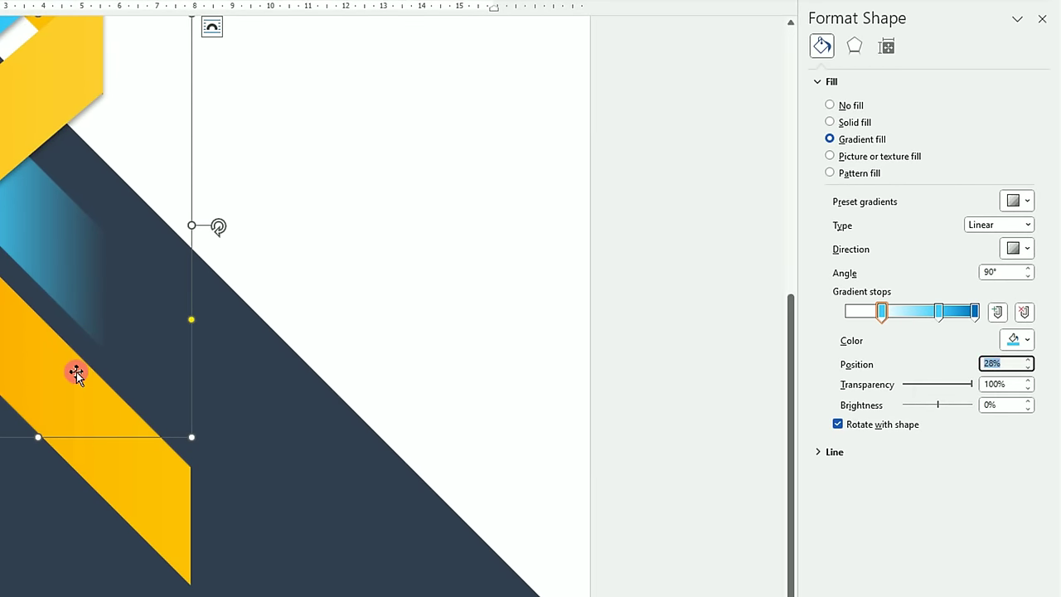
# Make the lower yellow stripe's left gradient stop 100% transparent and move it to 28%.
pyautogui.click(40, 370)
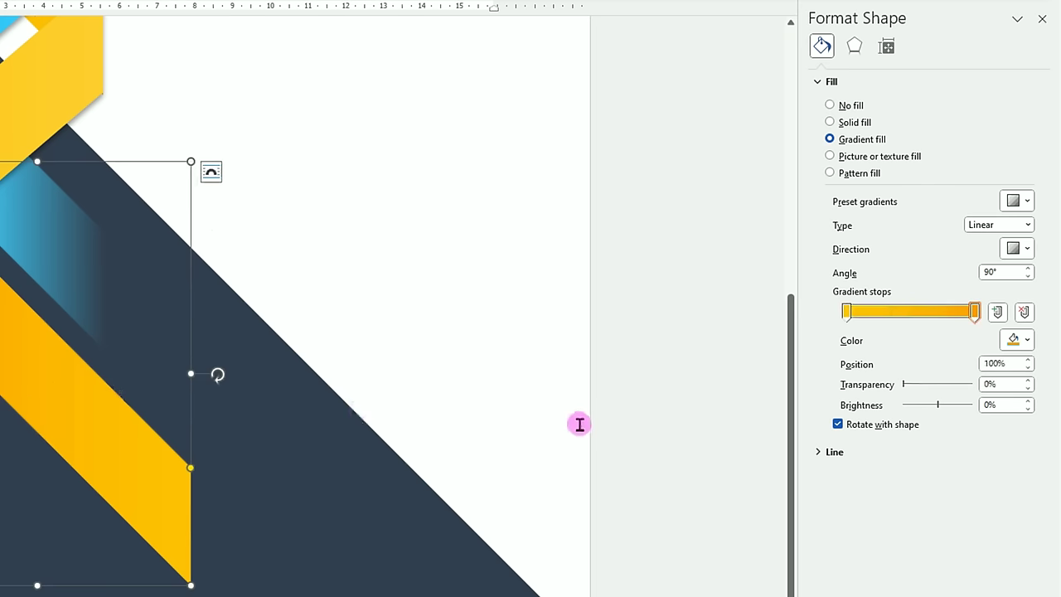
pyautogui.click(846, 311)
pyautogui.moveTo(904, 386); pyautogui.dragTo(986, 386)
pyautogui.moveTo(846, 311); pyautogui.dragTo(883, 312)
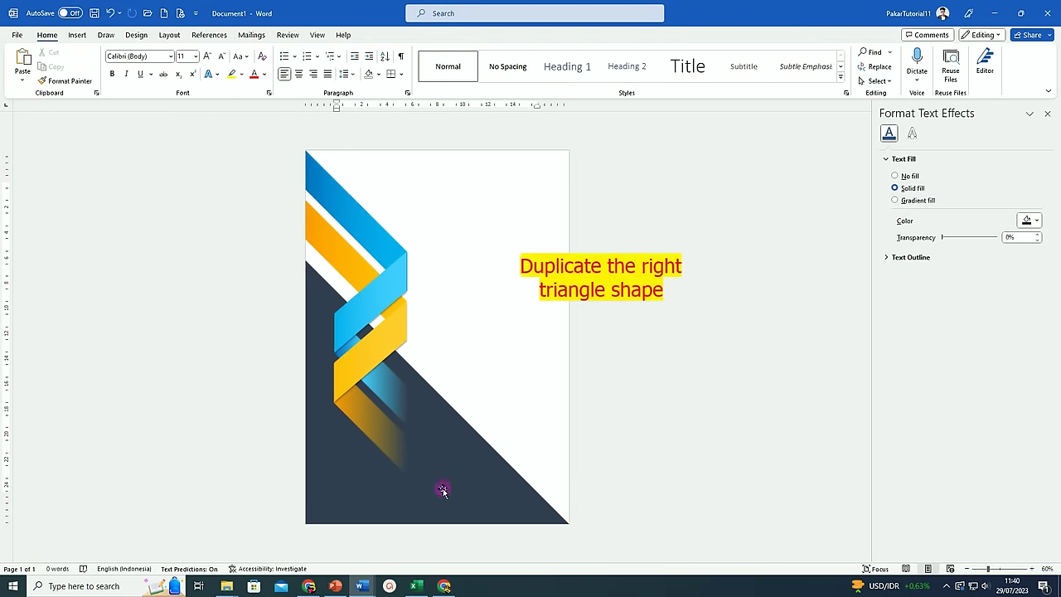
# Duplicate the dark triangle and shift the copy up and right, clear of the ribbons.
pyautogui.click(358, 490)
pyautogui.hotkey('ctrl', 'd')
pyautogui.moveTo(391, 460); pyautogui.dragTo(407, 357)
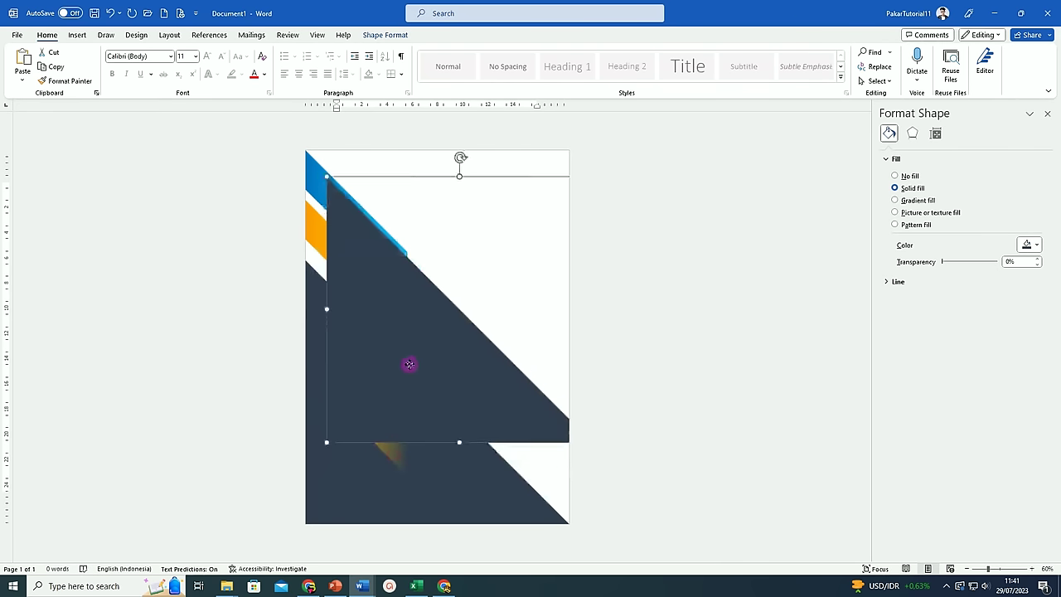
pyautogui.scroll(2, 434, 339)
pyautogui.click(434, 339)
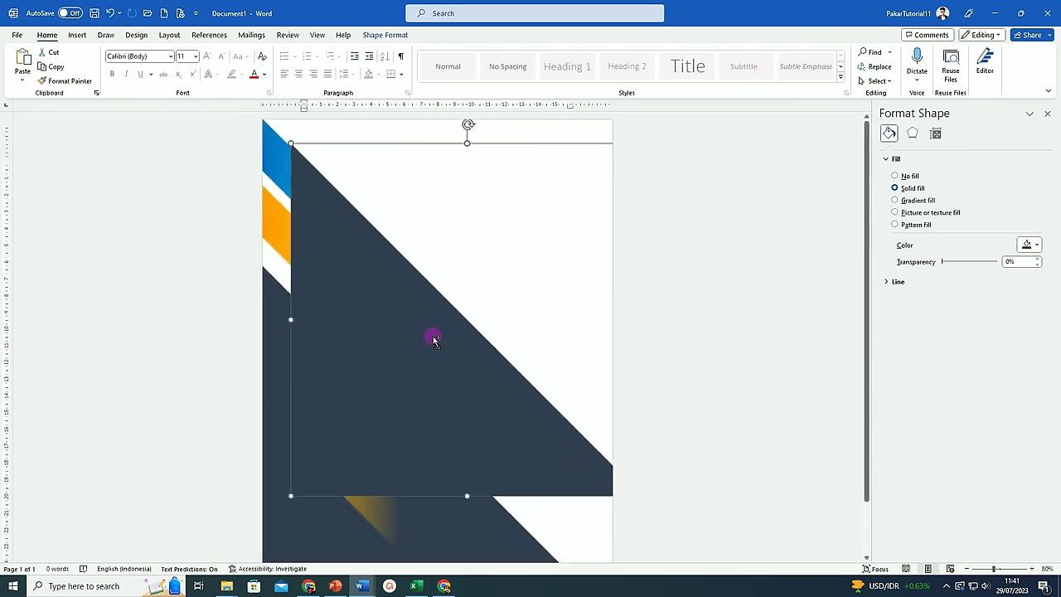
pyautogui.moveTo(444, 360); pyautogui.dragTo(465, 341)
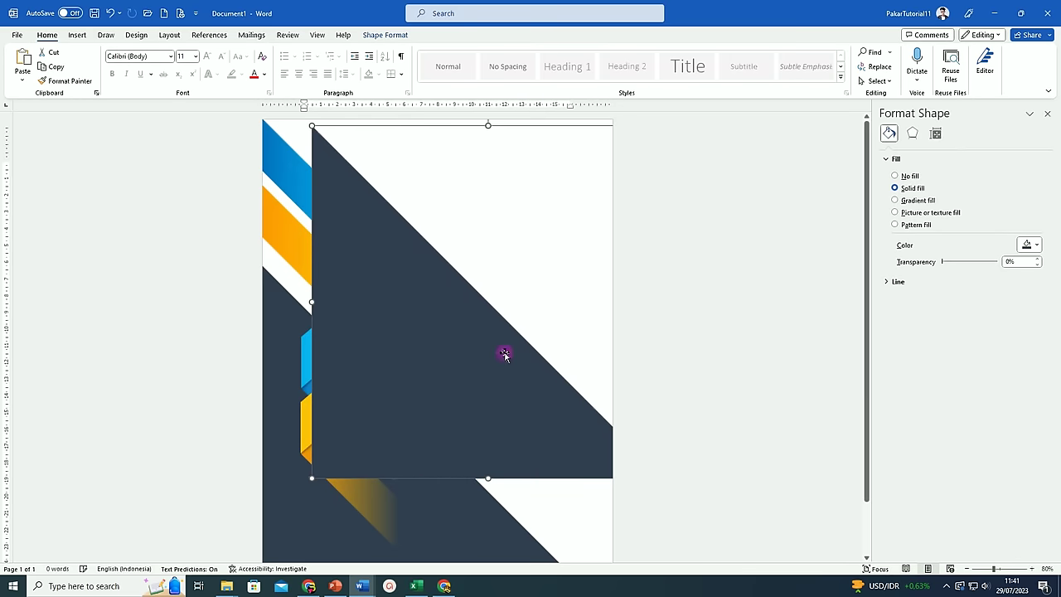
# Give the triangle copy a gradient fill with a fully opaque stop at 0%.
pyautogui.click(895, 201)
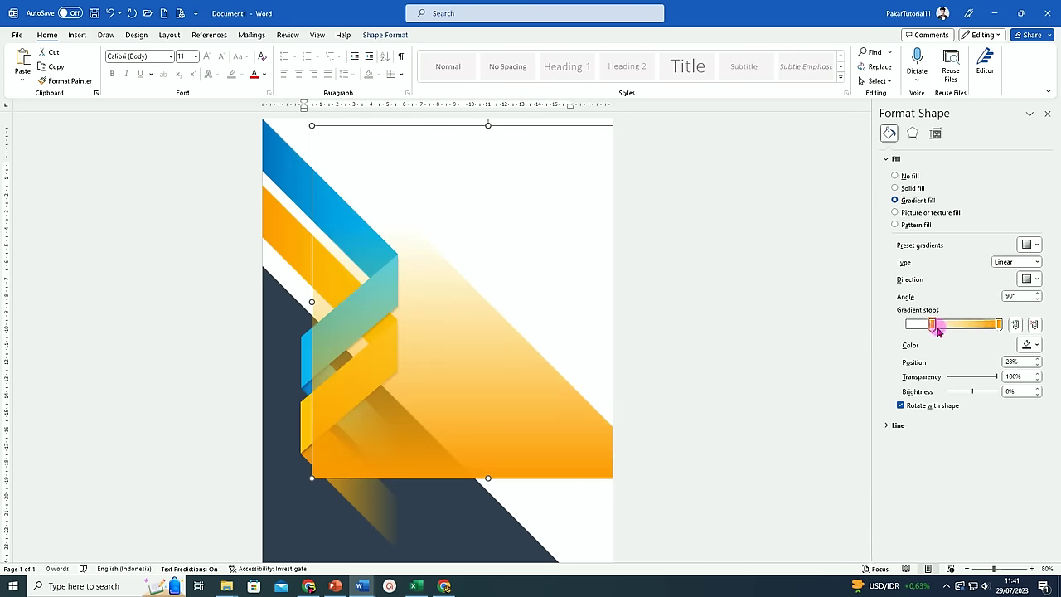
pyautogui.moveTo(932, 325); pyautogui.dragTo(905, 325)
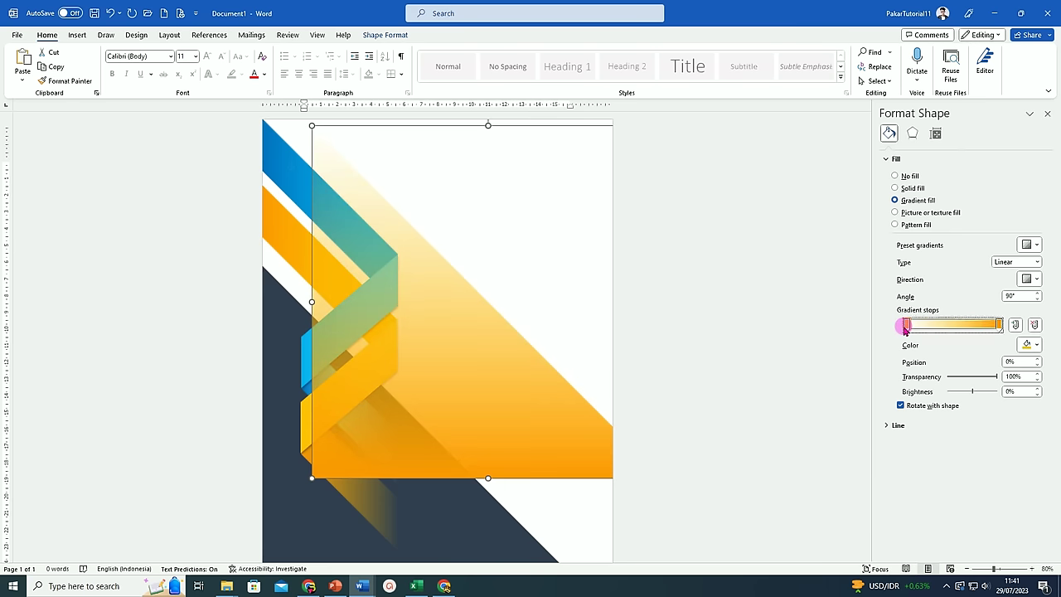
pyautogui.moveTo(998, 379); pyautogui.dragTo(943, 377)
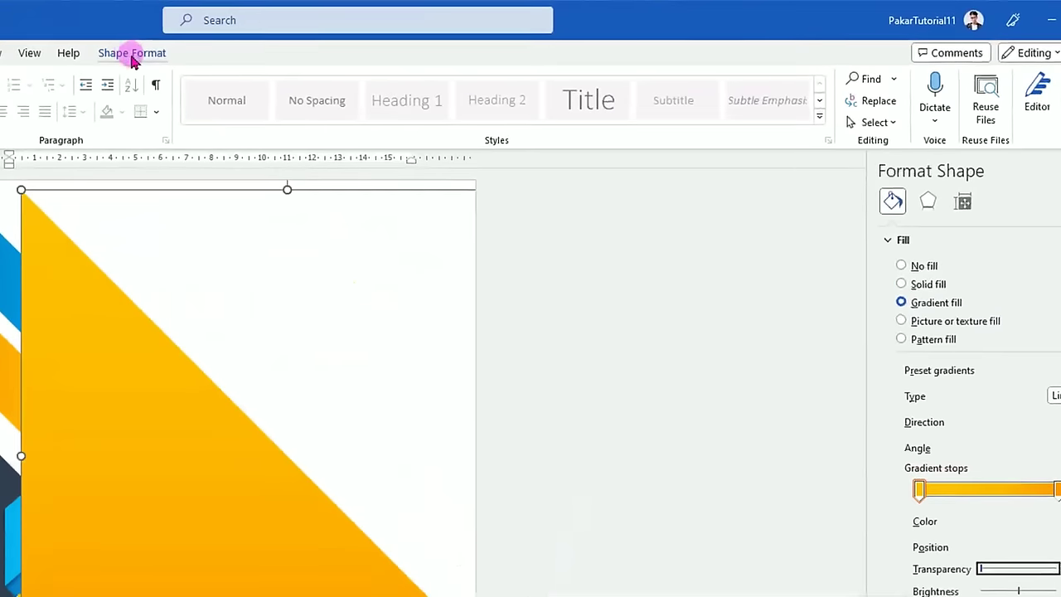
# Rotate the orange triangle 180° using Rotate Right 90° twice.
pyautogui.click(134, 56)
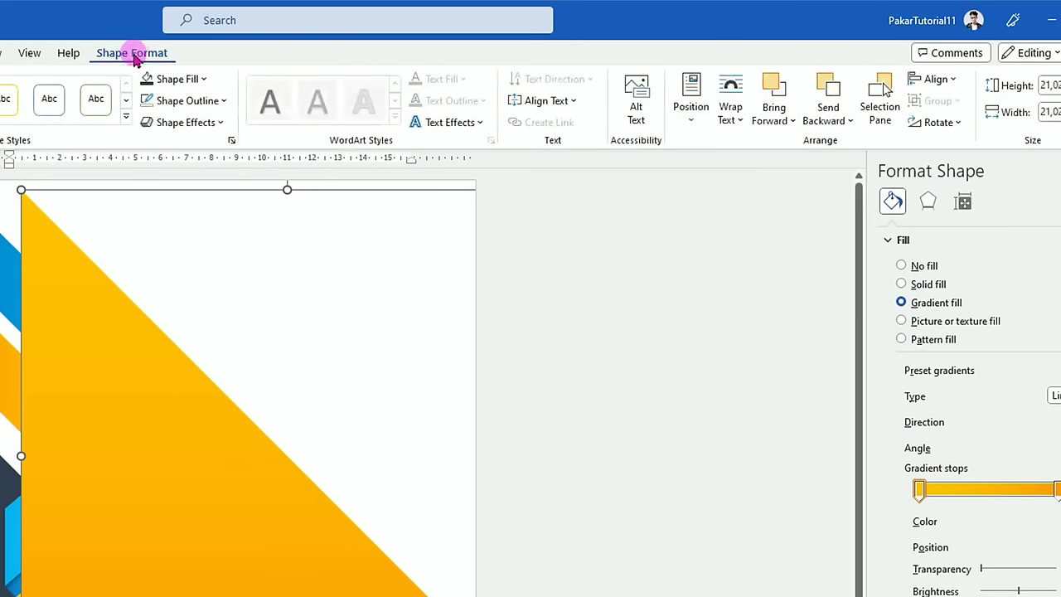
pyautogui.click(953, 124)
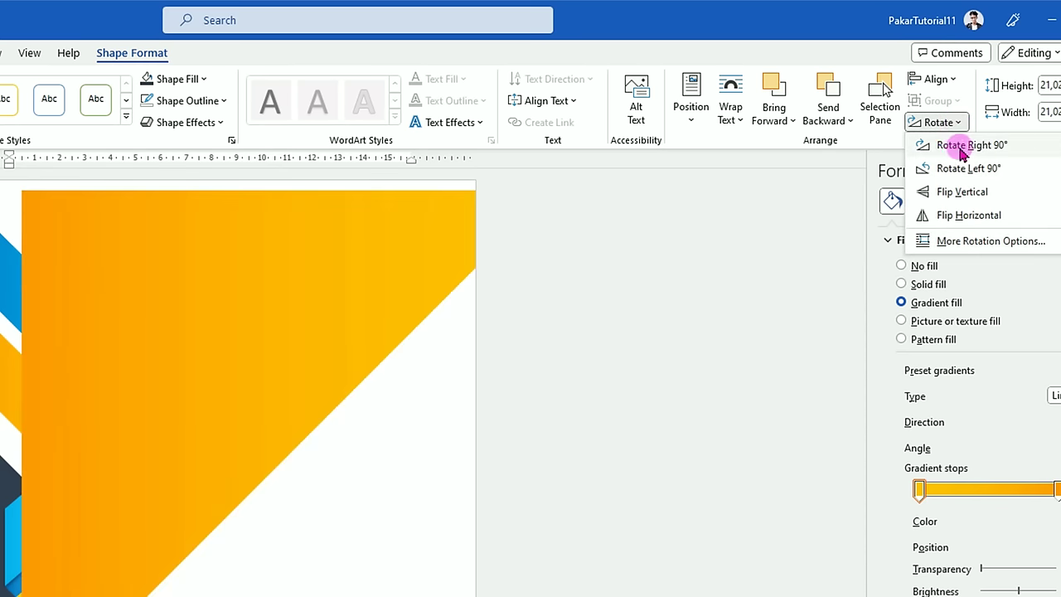
pyautogui.click(960, 147)
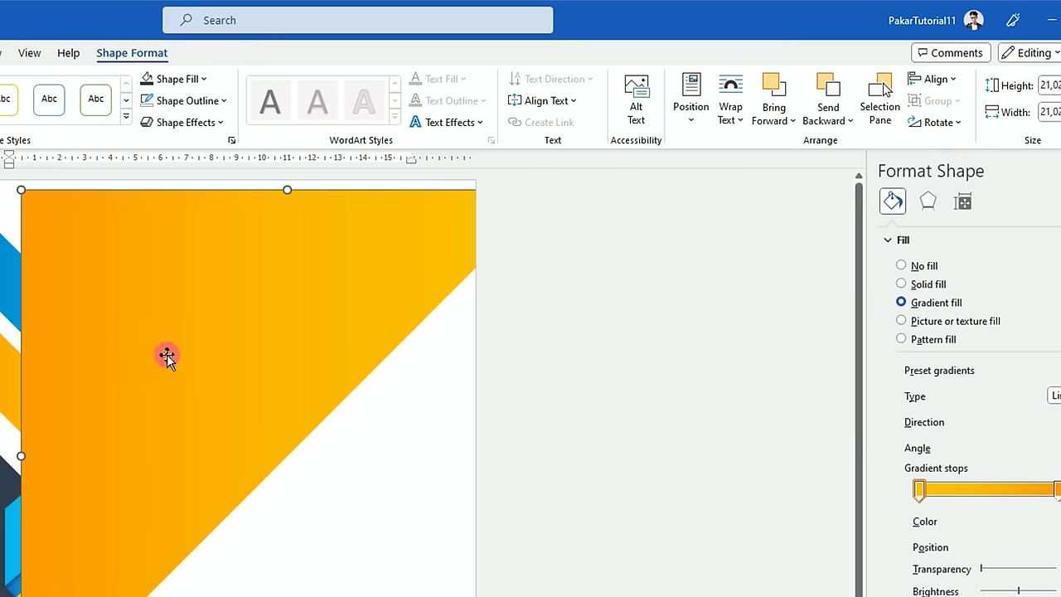
pyautogui.click(957, 124)
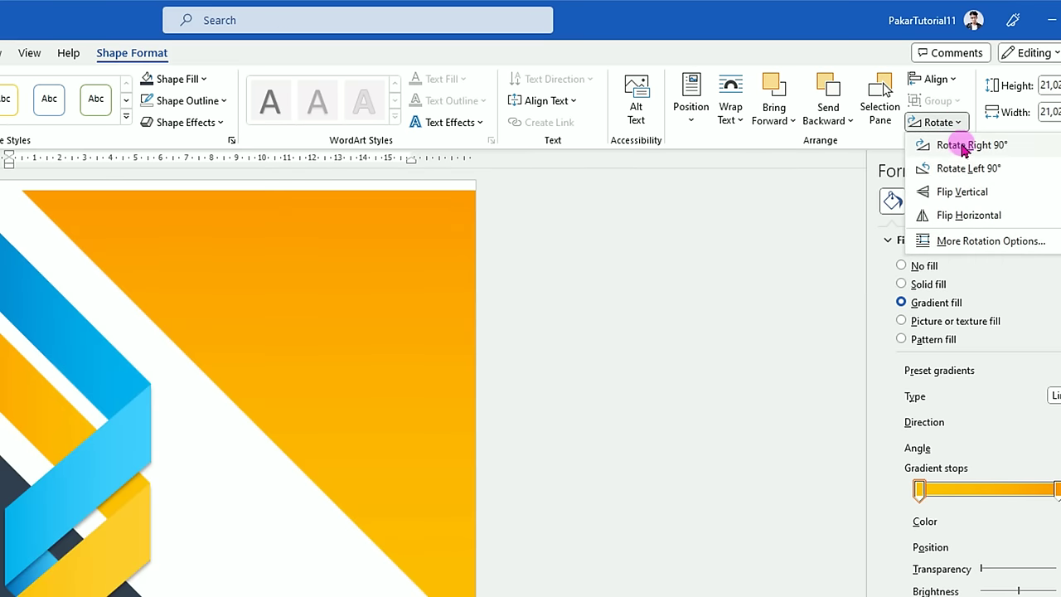
pyautogui.click(963, 147)
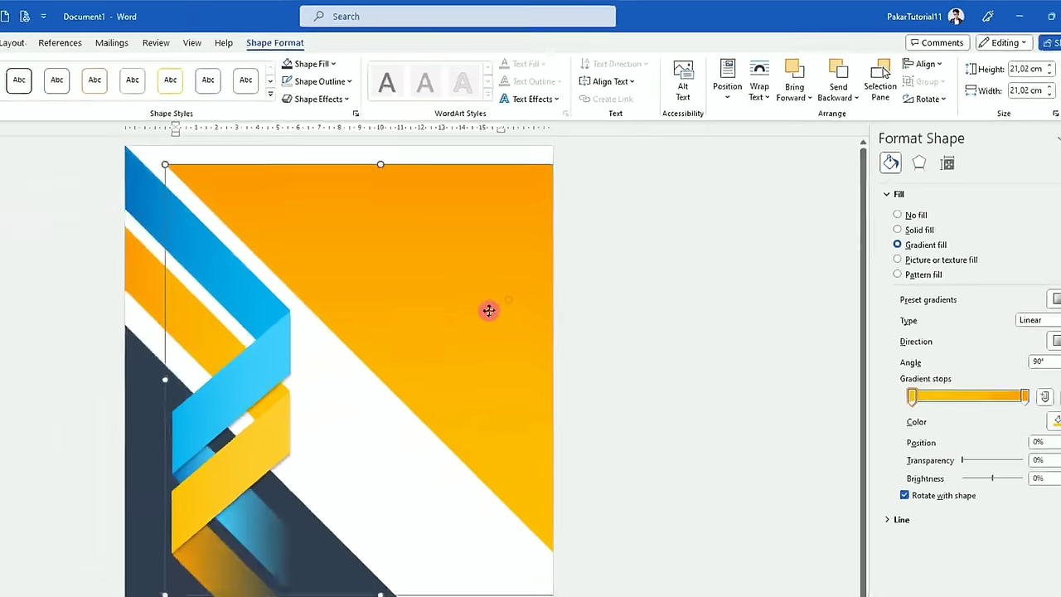
# Shrink the triangle proportionally into a small accent in the page's top-right corner.
pyautogui.moveTo(489, 311); pyautogui.dragTo(486, 296)
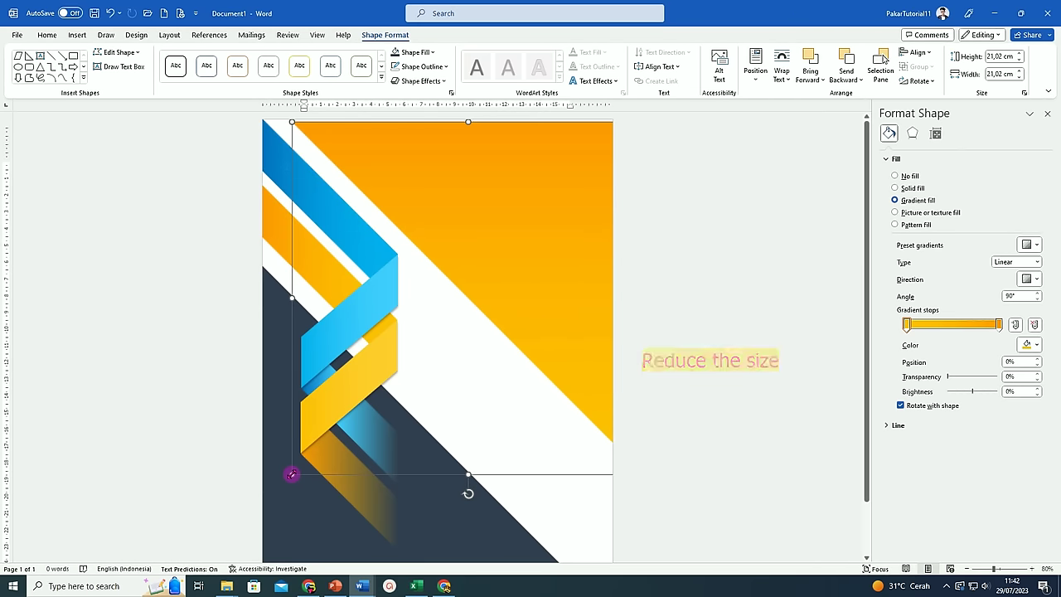
pyautogui.press('shift')
pyautogui.moveTo(291, 474)
pyautogui.mouseDown()
pyautogui.moveTo(482, 263)
pyautogui.moveTo(469, 260)
pyautogui.mouseUp()
# Duplicate the blue ribbon stripe and shorten the copy into a thin diagonal line.
pyautogui.click(326, 191)
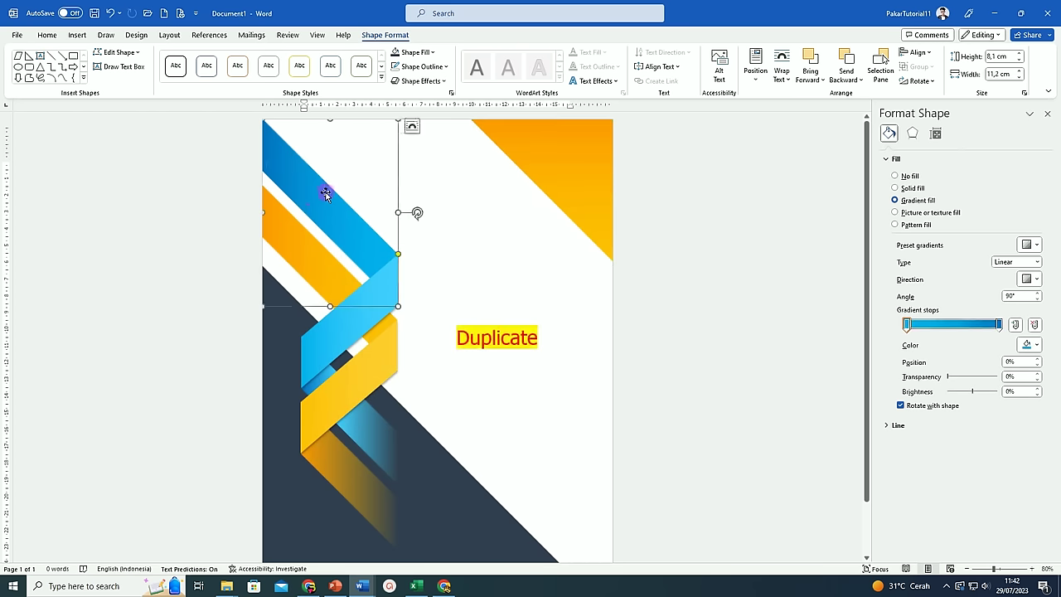
pyautogui.hotkey('ctrl', 'd')
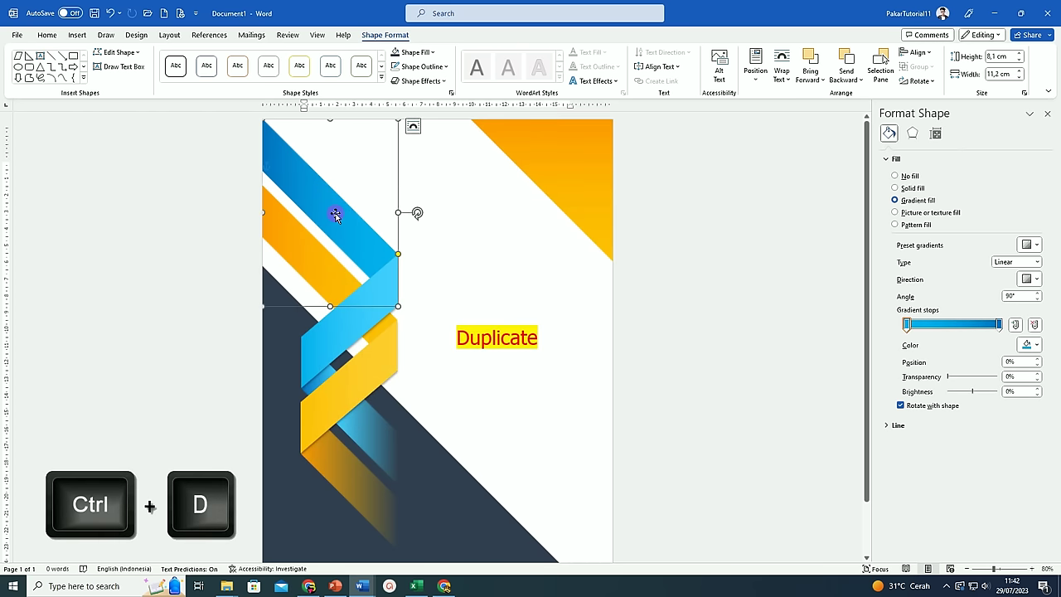
pyautogui.moveTo(348, 229); pyautogui.dragTo(463, 241)
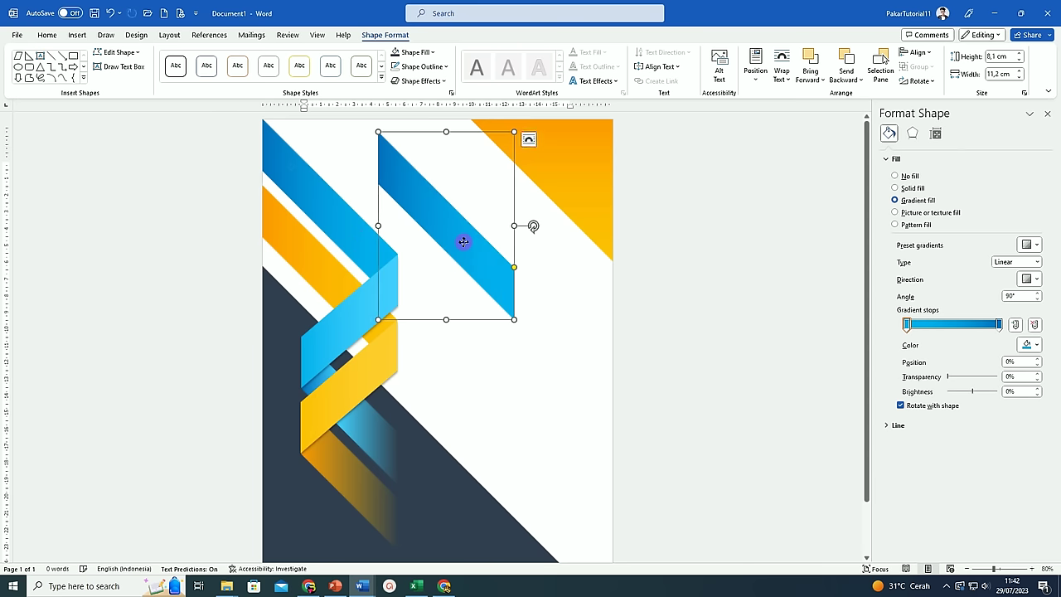
pyautogui.moveTo(446, 131); pyautogui.dragTo(440, 177)
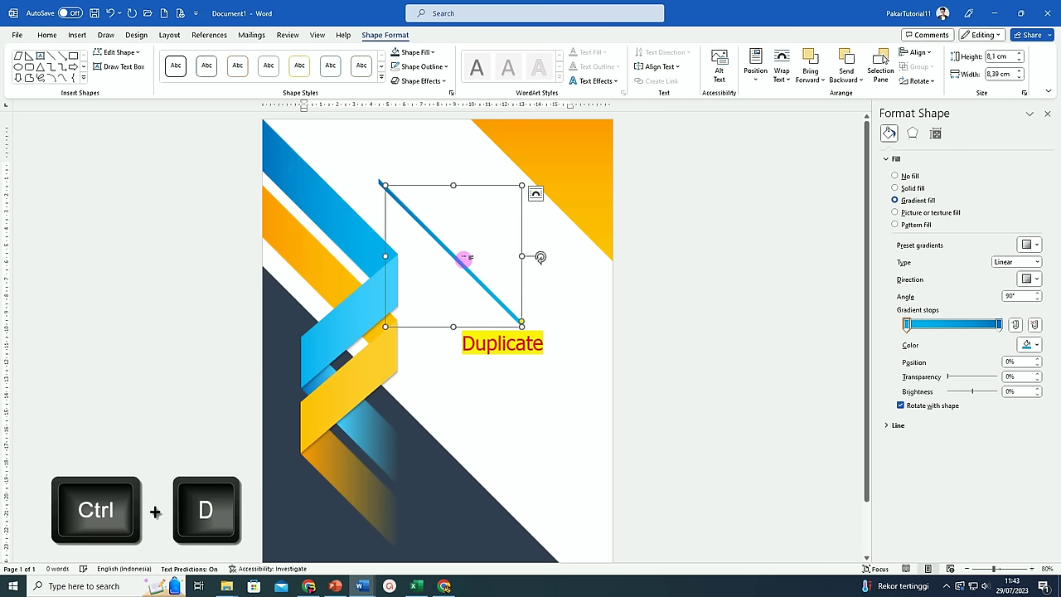
# Copy the thin stripe to the lower right and move the first one over the left ribbons.
pyautogui.hotkey('ctrl', 'd')
pyautogui.moveTo(470, 335); pyautogui.dragTo(537, 523)
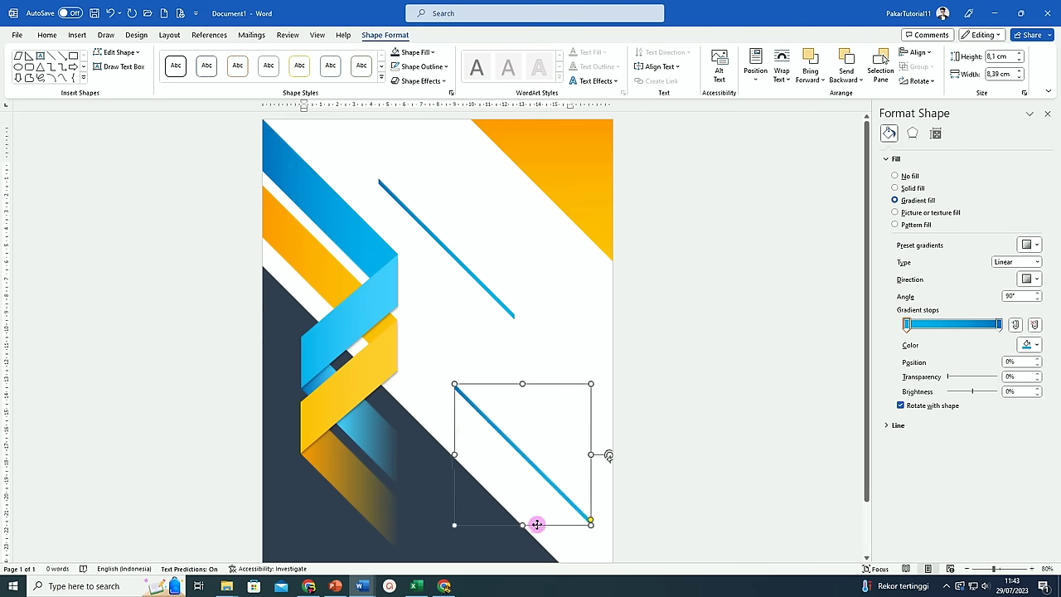
pyautogui.click(473, 280)
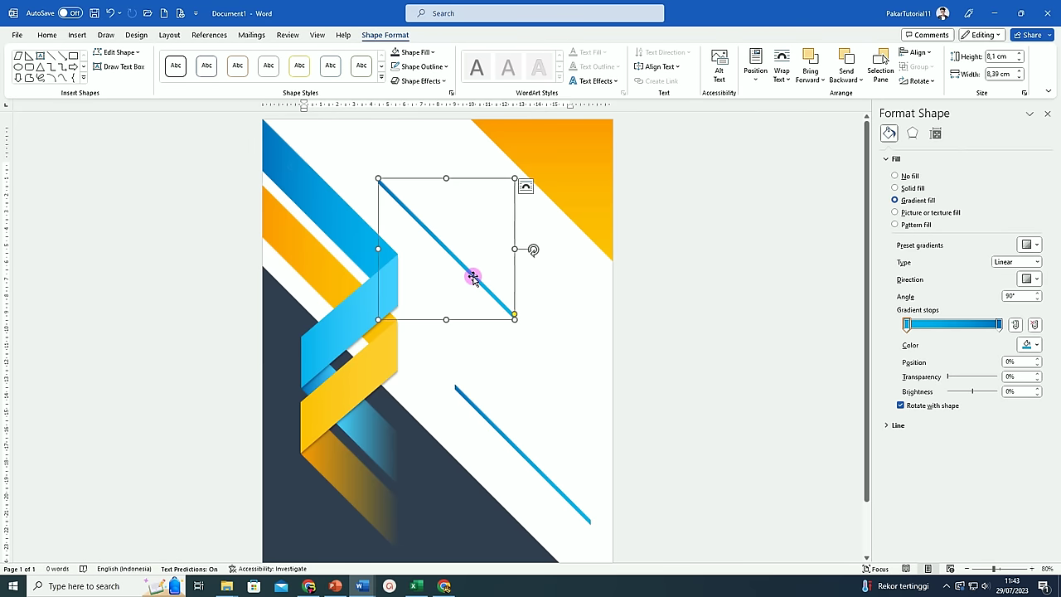
pyautogui.scroll(-1, 473, 279)
pyautogui.moveTo(475, 238); pyautogui.dragTo(362, 307)
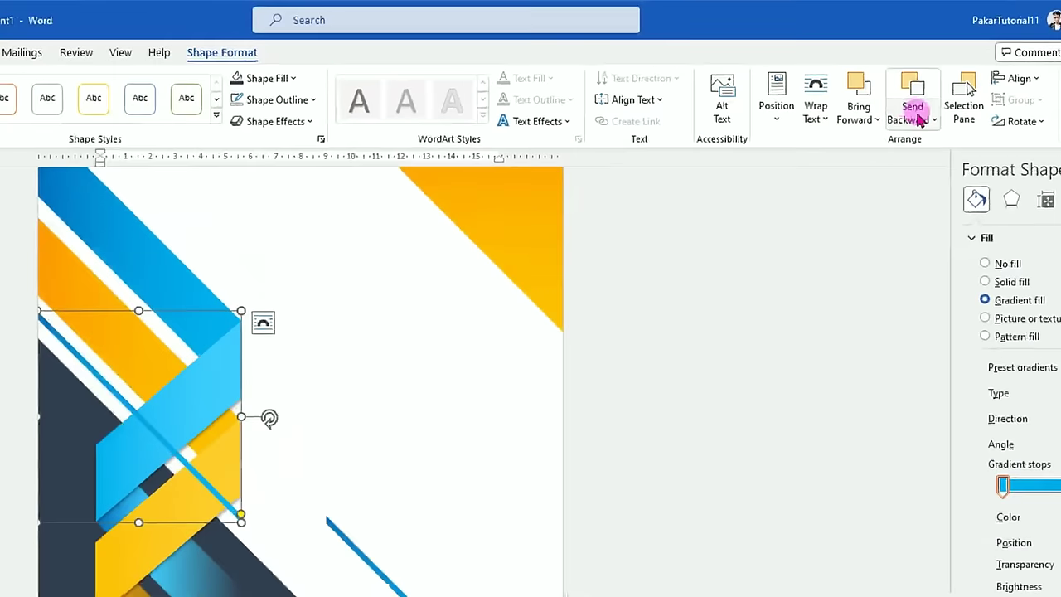
# Send the upper thin blue stripe to the back, behind the ribbons.
pyautogui.click(920, 116)
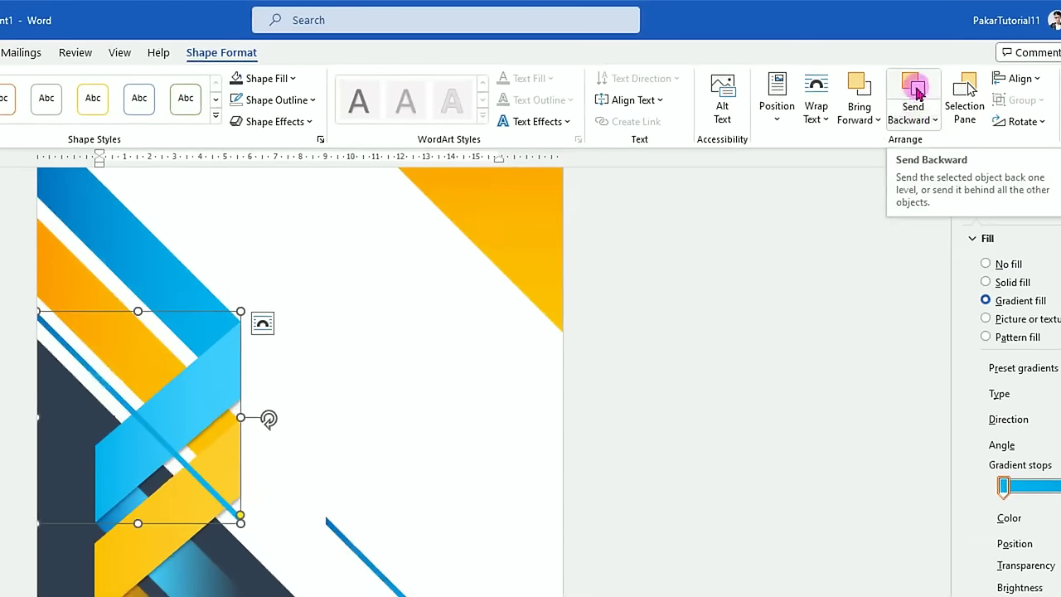
pyautogui.click(935, 121)
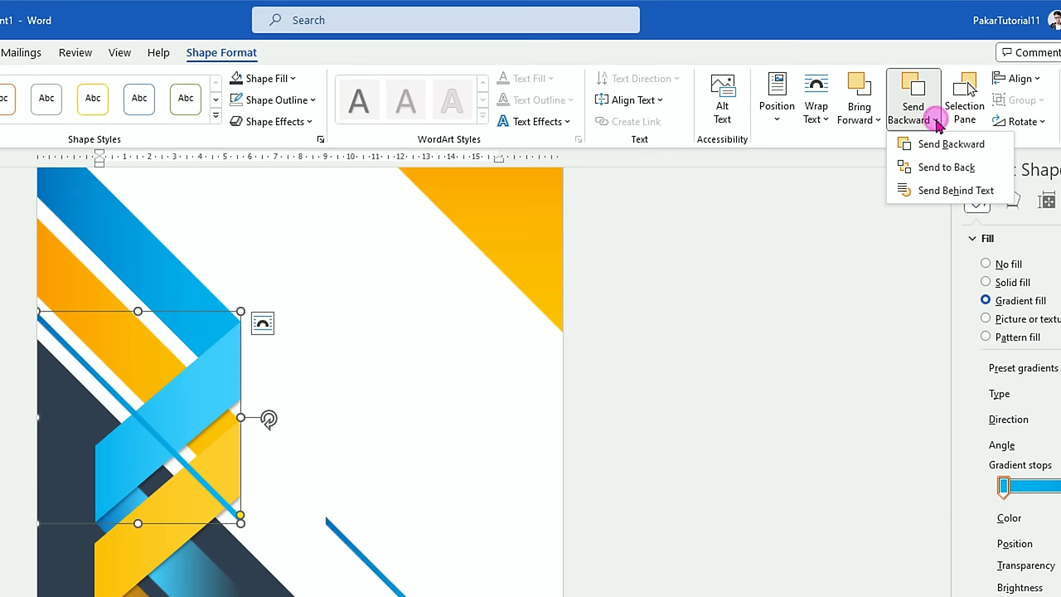
pyautogui.click(949, 168)
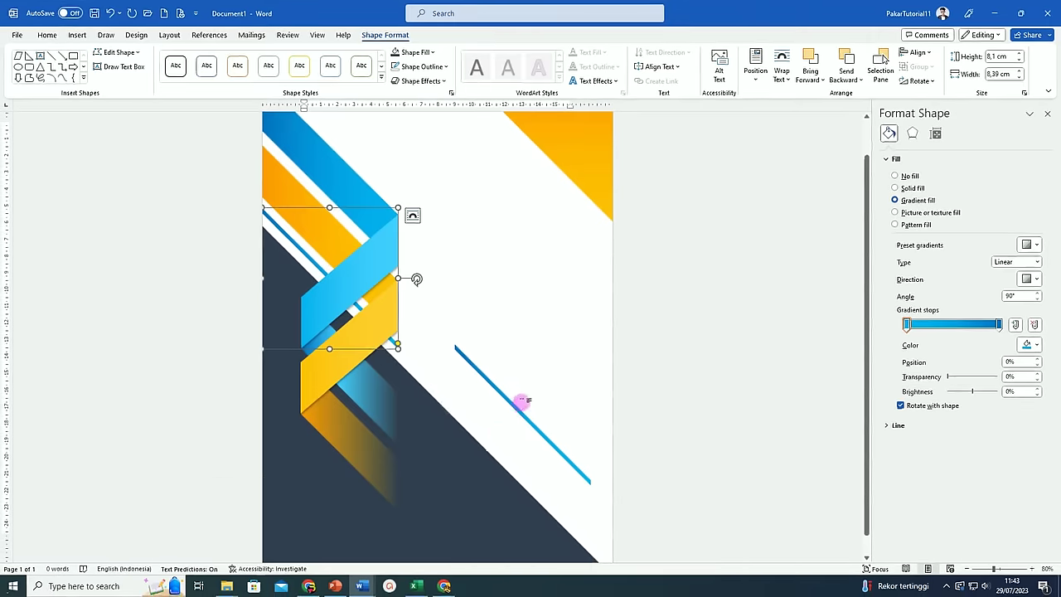
# Move the other blue stripe to the right edge and enlarge it along the dark triangle's edge.
pyautogui.click(523, 417)
pyautogui.click(523, 417)
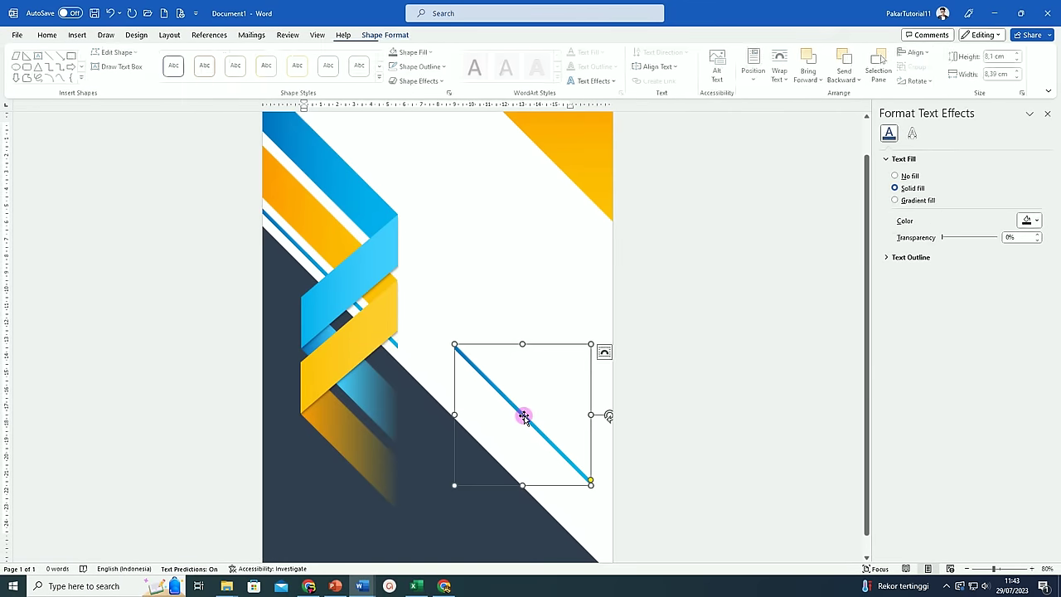
pyautogui.keyDown('ctrl'); pyautogui.scroll(1, 620, 426); pyautogui.keyUp('ctrl')
pyautogui.moveTo(546, 387); pyautogui.dragTo(571, 482)
pyautogui.moveTo(482, 391); pyautogui.dragTo(430, 303)
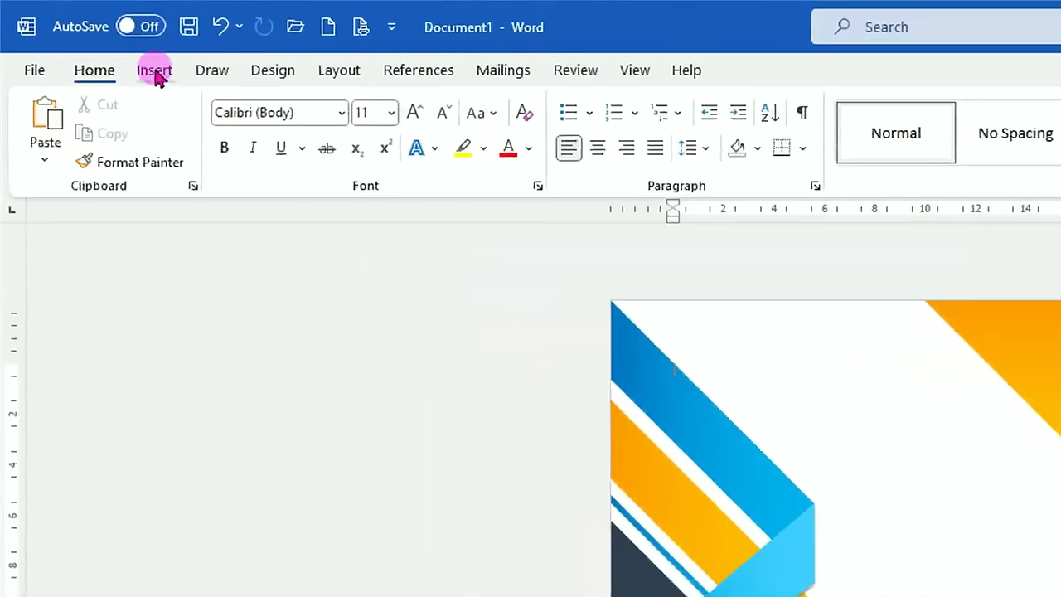
# Insert a plain black WordArt box reading 'ANNUAL REPORT' near the top of the cover.
pyautogui.click(155, 71)
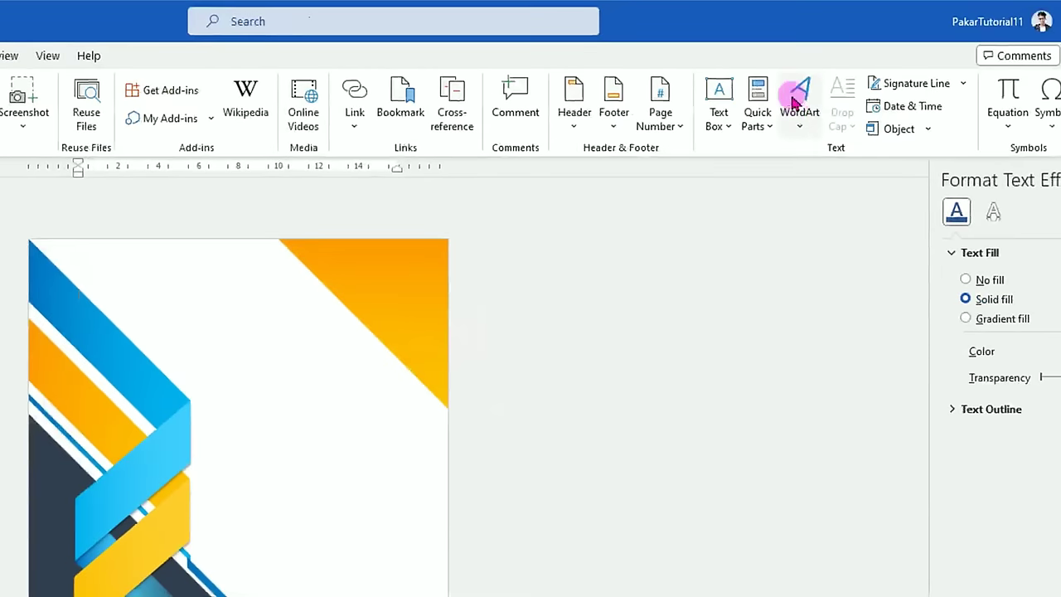
pyautogui.click(800, 126)
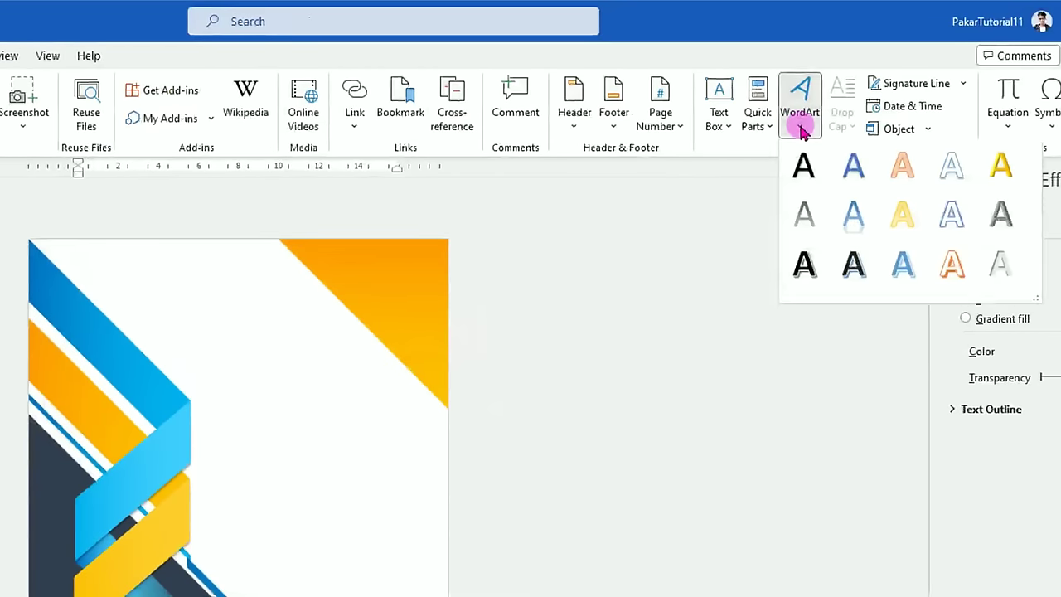
pyautogui.click(803, 169)
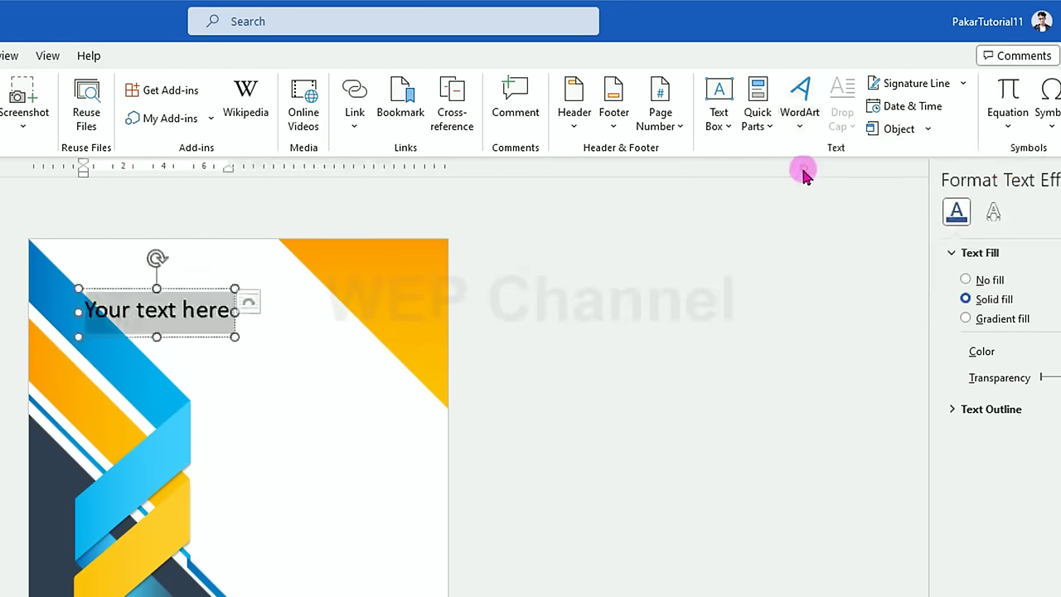
pyautogui.write('ANUAL')
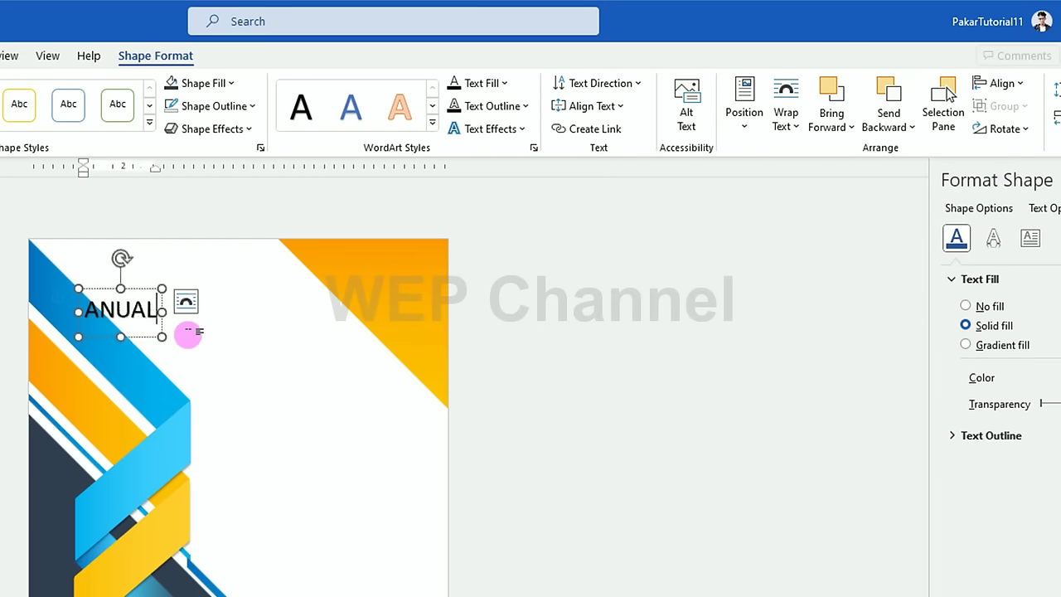
pyautogui.write('N')
pyautogui.write('PORT')
pyautogui.keyDown('ctrl'); pyautogui.scroll(3, 610, 395); pyautogui.keyUp('ctrl')
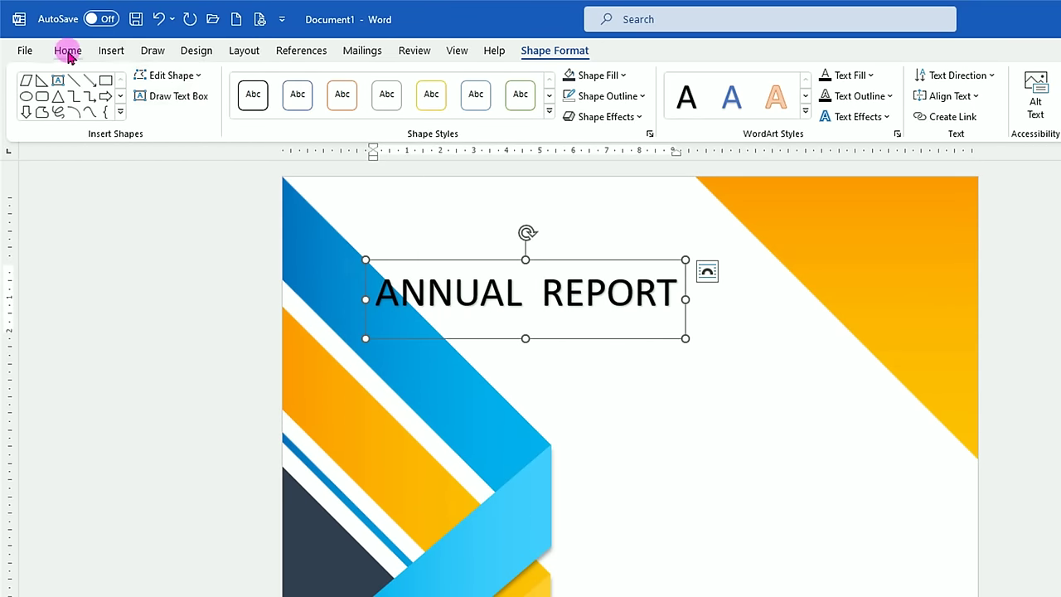
# Set the ANNUAL REPORT title in bold Open Sans.
pyautogui.click(67, 52)
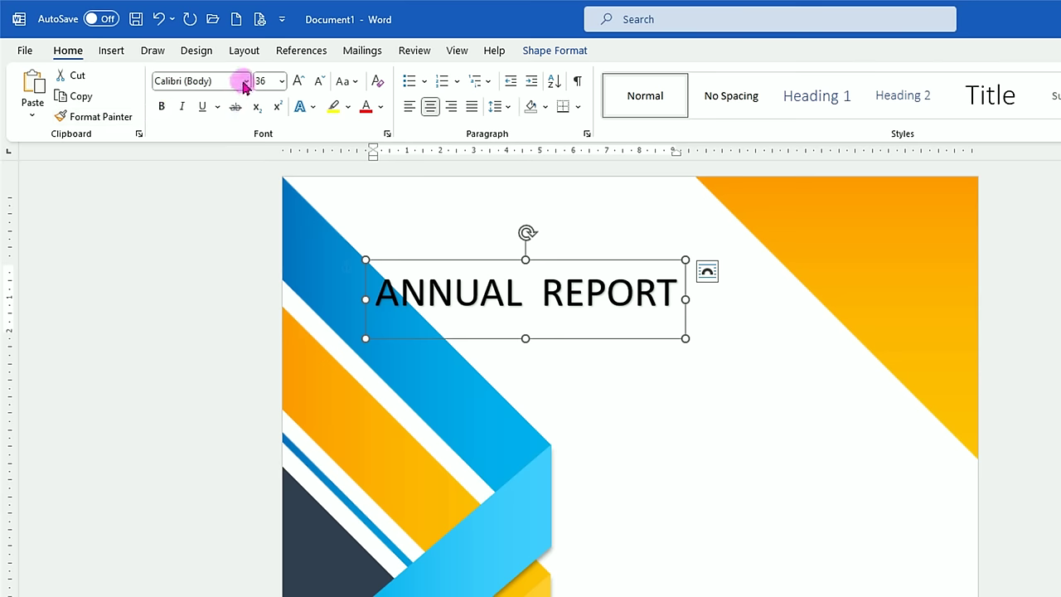
pyautogui.click(245, 82)
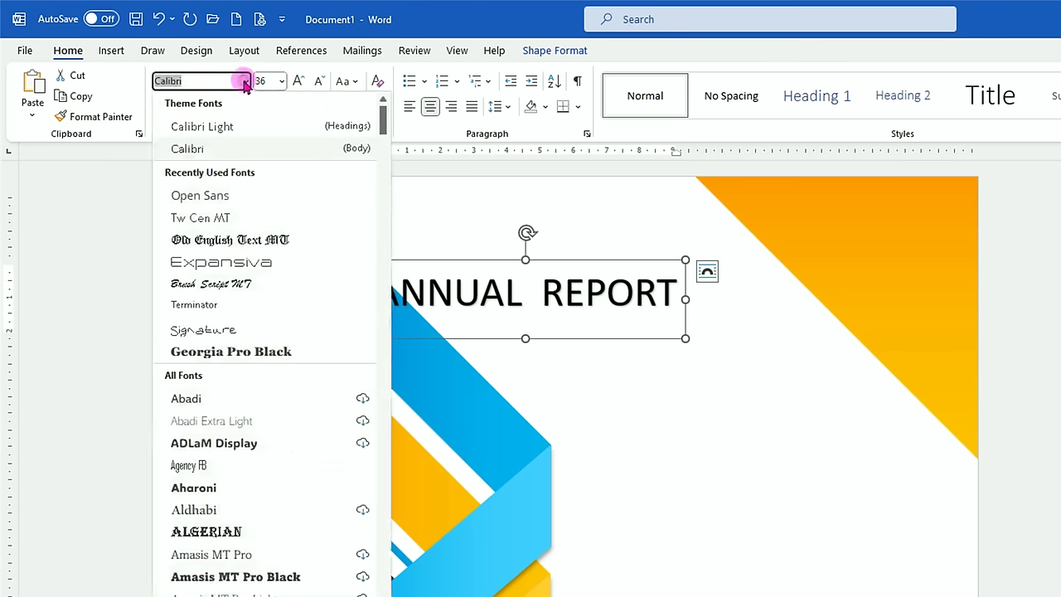
pyautogui.click(213, 197)
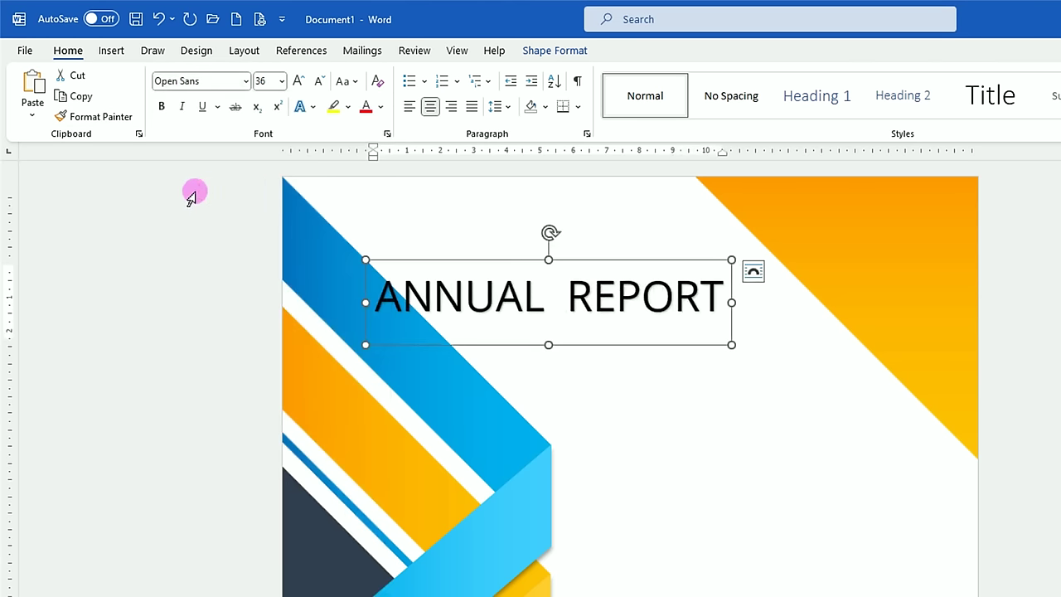
pyautogui.click(161, 107)
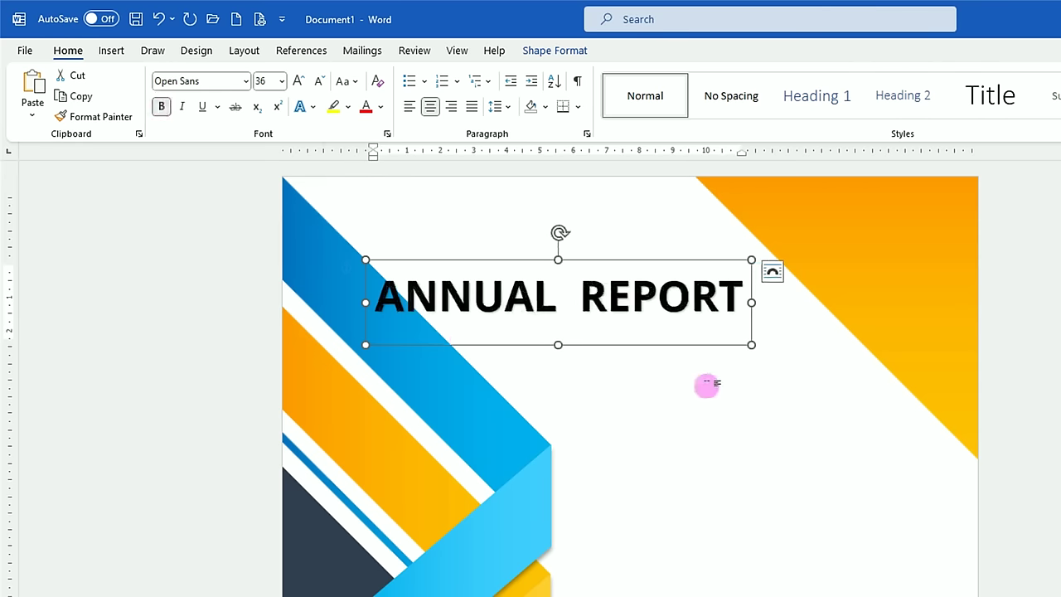
# Move the title box up toward the page top and colour it blue.
pyautogui.moveTo(687, 344)
pyautogui.mouseDown()
pyautogui.moveTo(677, 281)
pyautogui.moveTo(664, 271)
pyautogui.mouseUp()
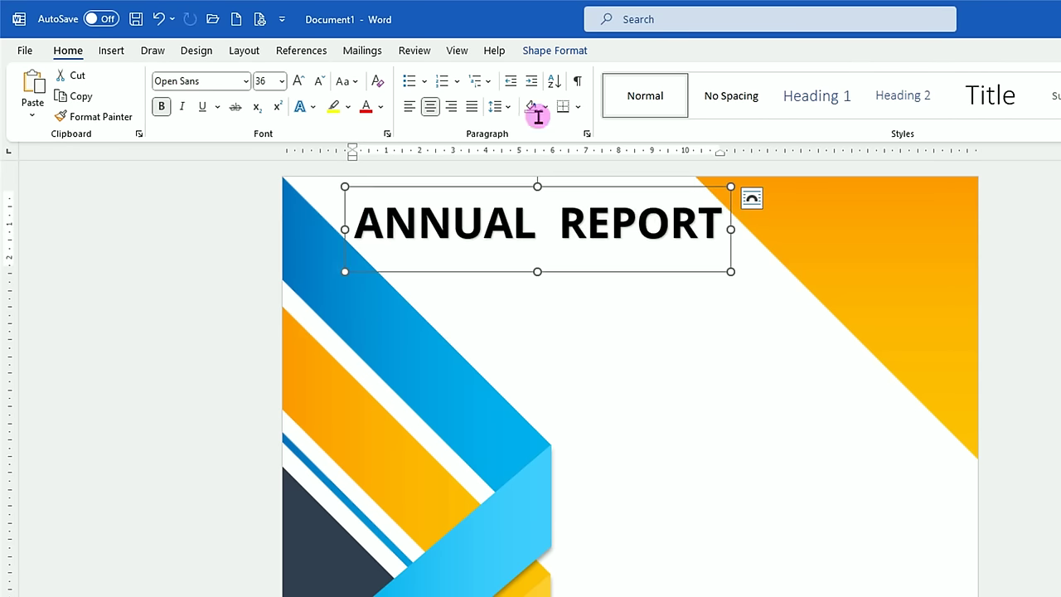
pyautogui.click(381, 108)
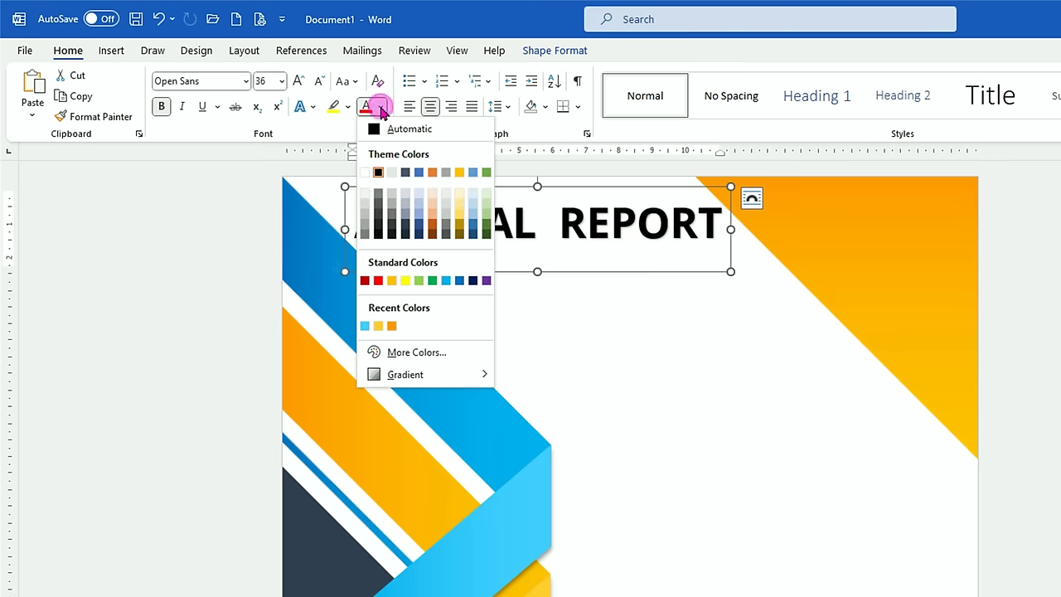
pyautogui.click(459, 282)
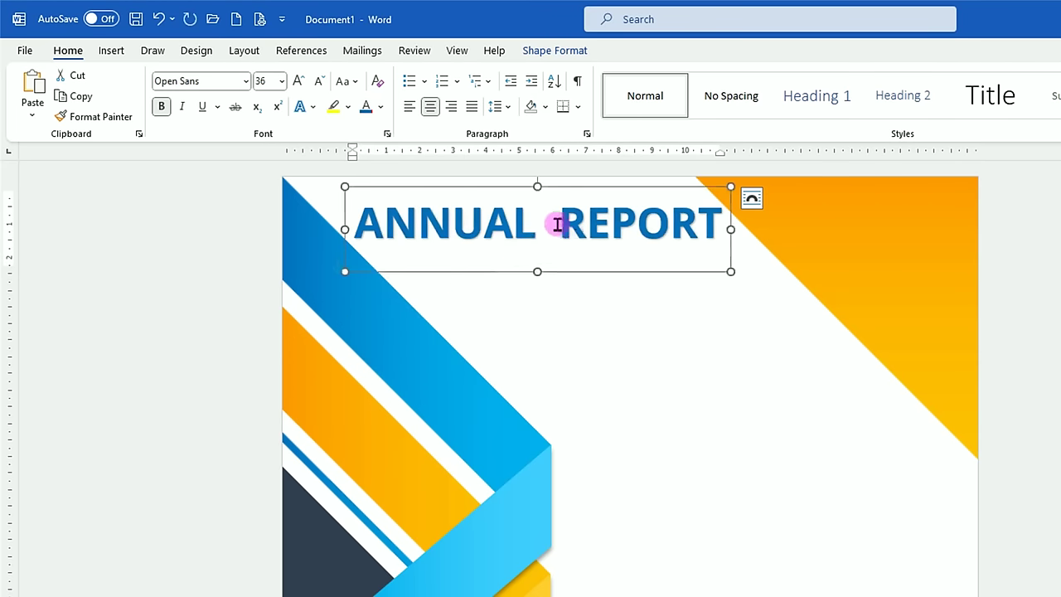
pyautogui.click(549, 49)
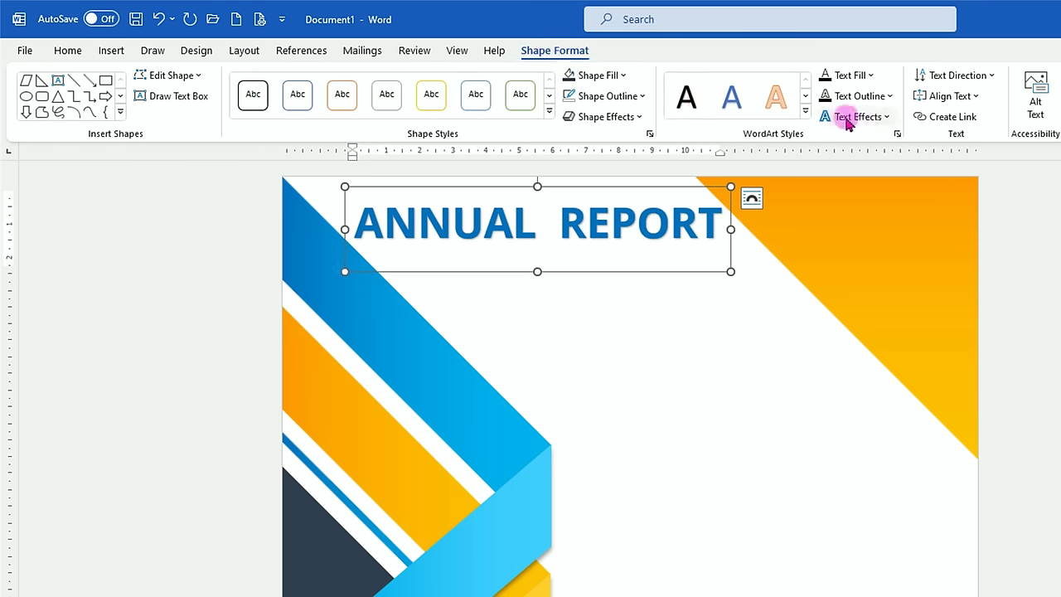
# Apply the Inside: Top shadow text effect to the ANNUAL REPORT title.
pyautogui.click(886, 118)
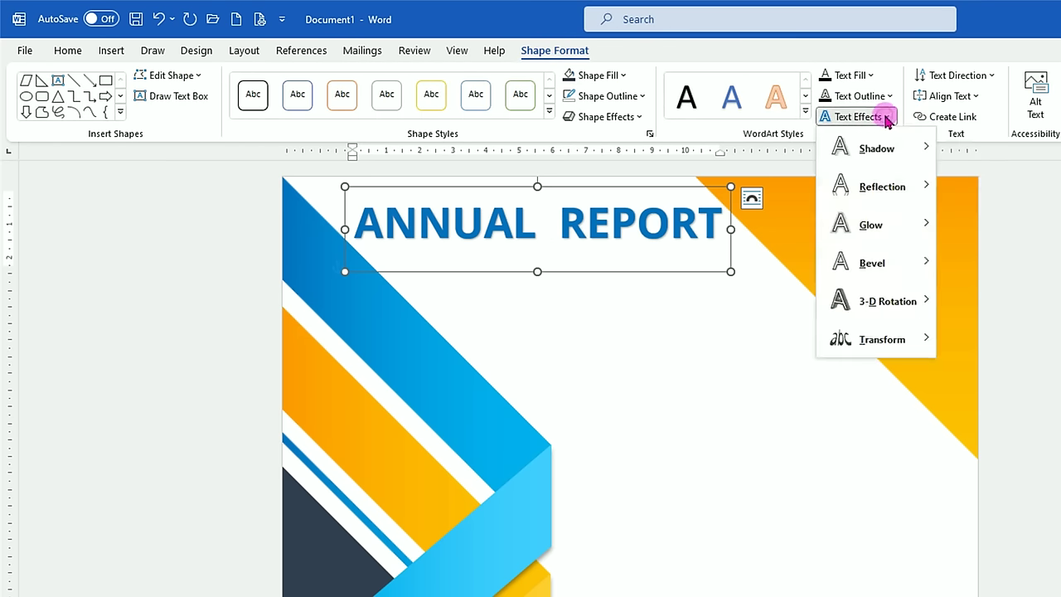
pyautogui.moveTo(877, 152)
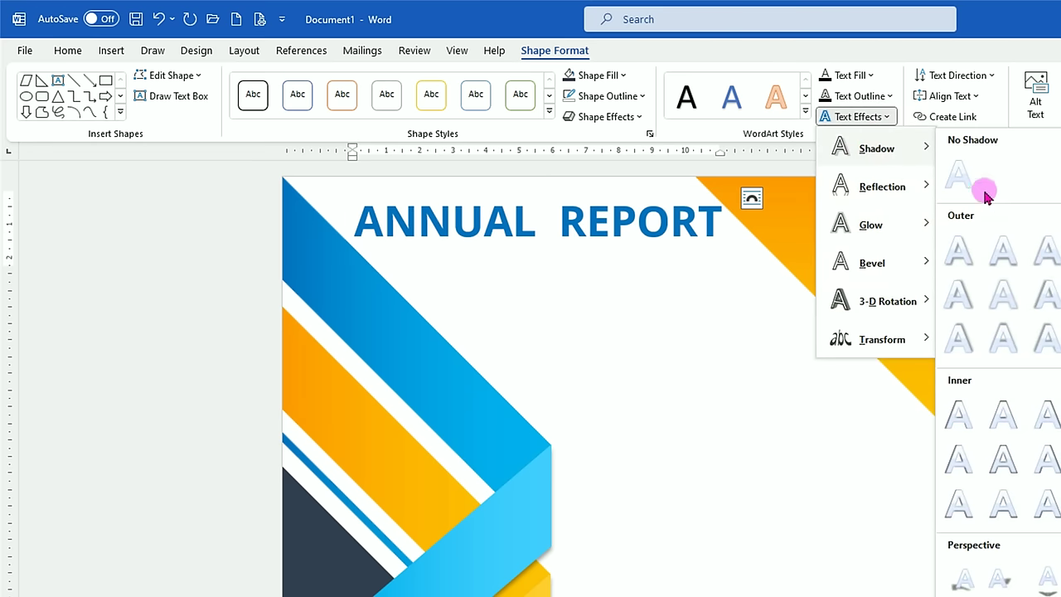
pyautogui.click(1003, 416)
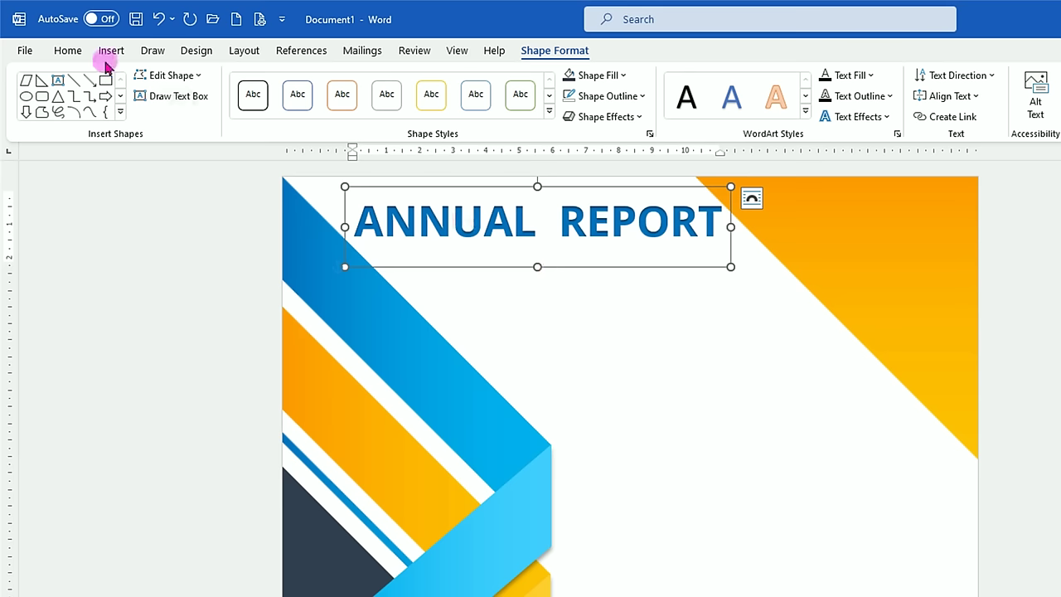
pyautogui.click(67, 52)
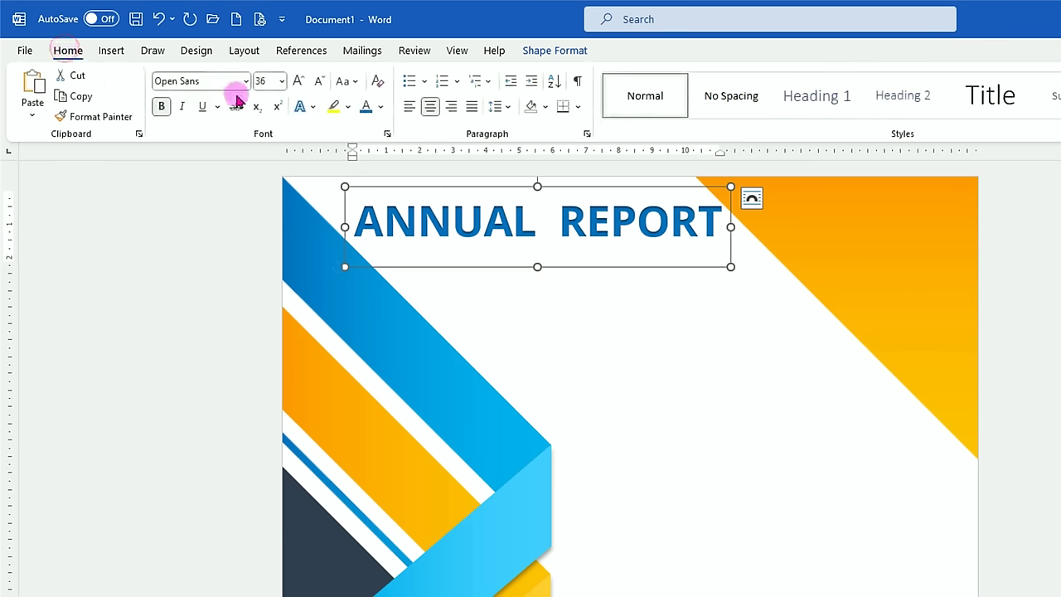
# Shrink the title to 28 pt, nudge it right, and place a duplicate directly below.
pyautogui.click(319, 80)
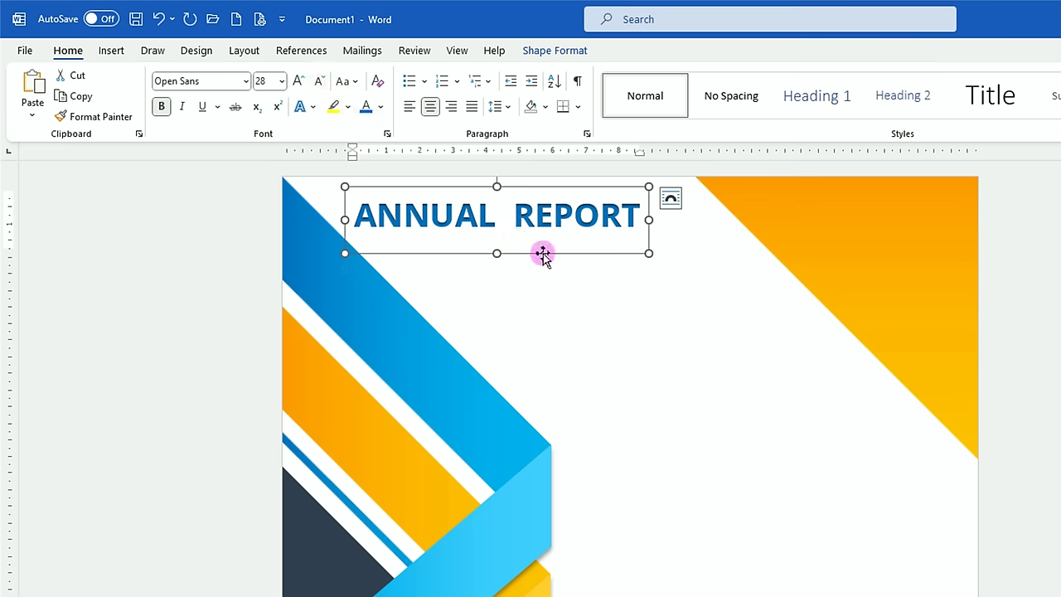
pyautogui.moveTo(543, 254); pyautogui.dragTo(576, 254)
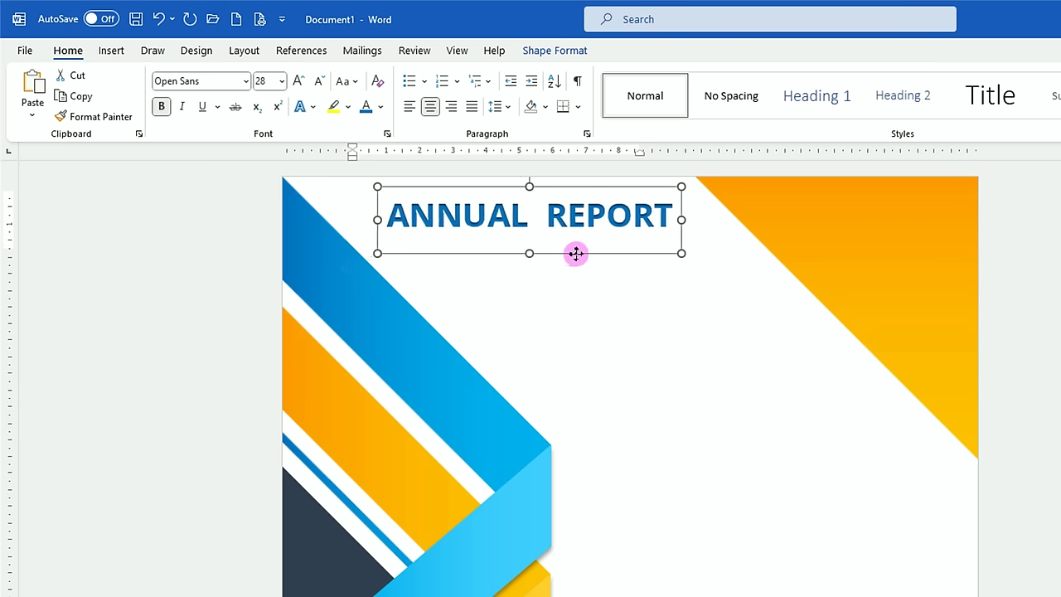
pyautogui.hotkey('ctrl', 'd')
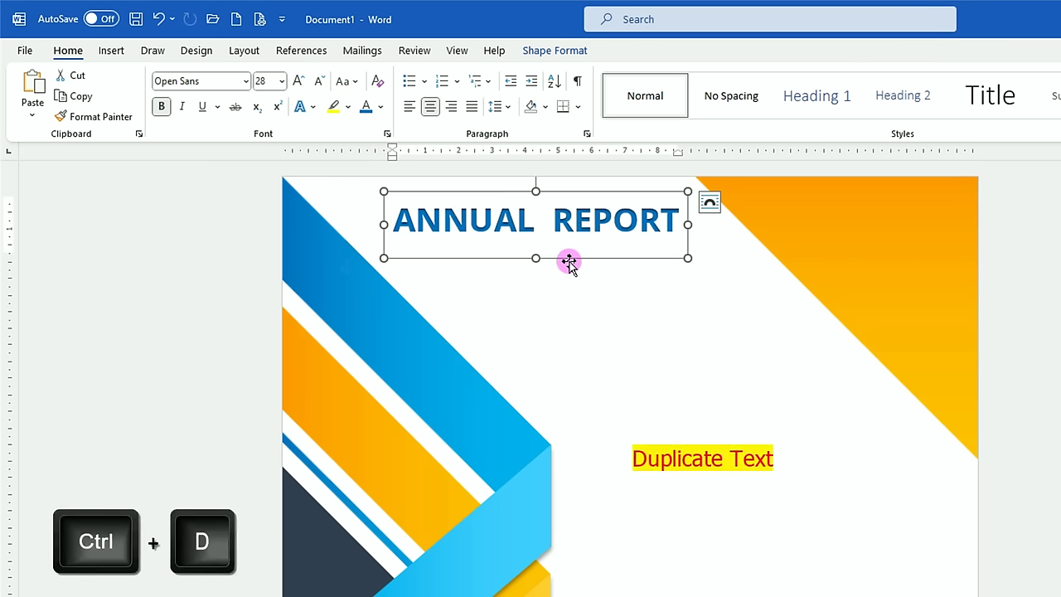
pyautogui.hotkey('ctrl', 'd')
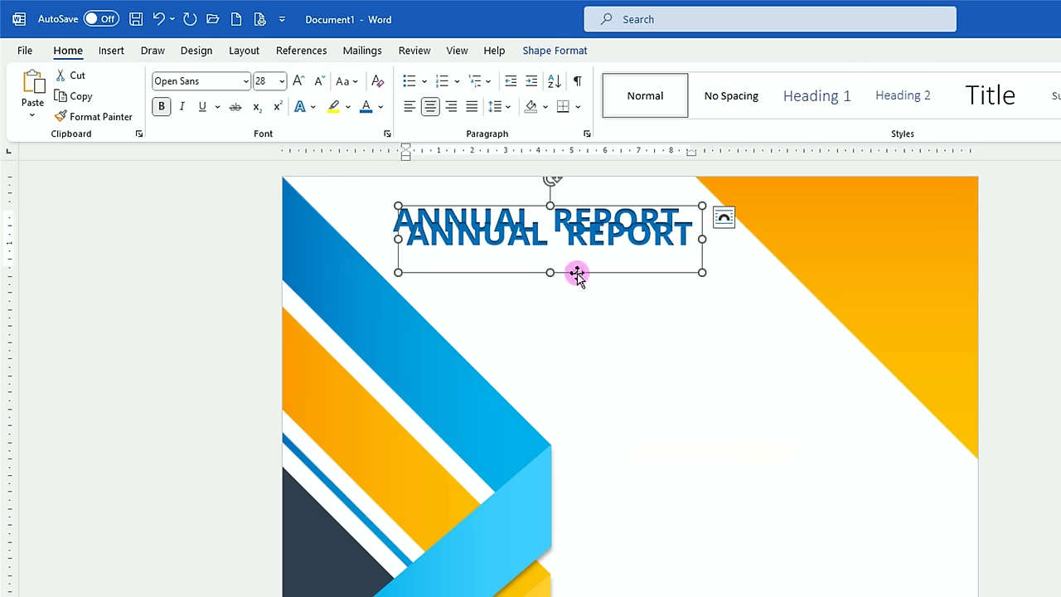
pyautogui.moveTo(577, 273); pyautogui.dragTo(568, 291)
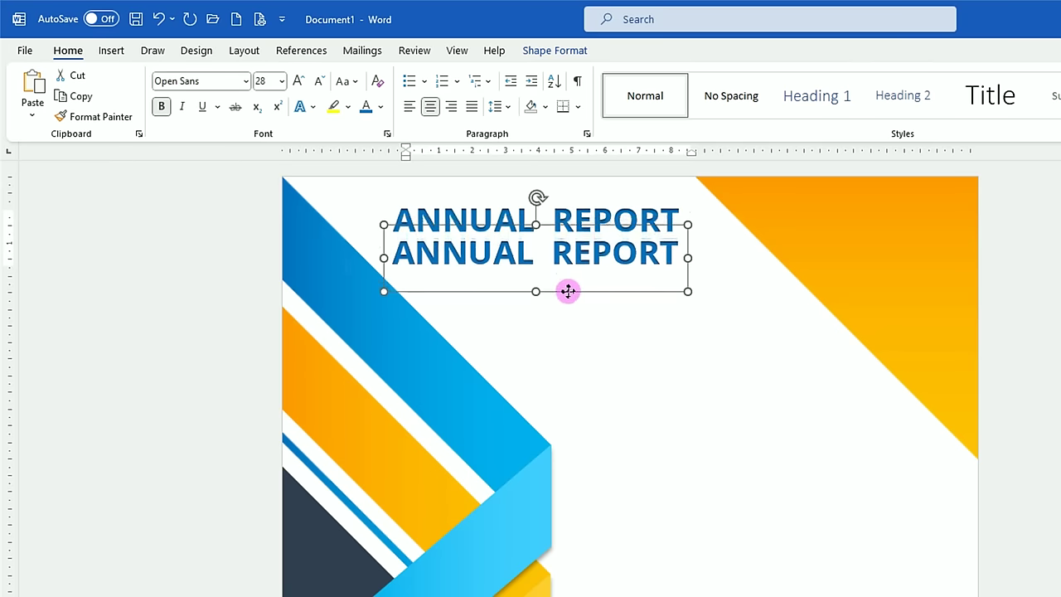
# Retype the copy as 'ADD YOUR TEXT HERE' in orange at 23 pt.
pyautogui.moveTo(395, 256); pyautogui.dragTo(639, 266)
pyautogui.write('ADD')
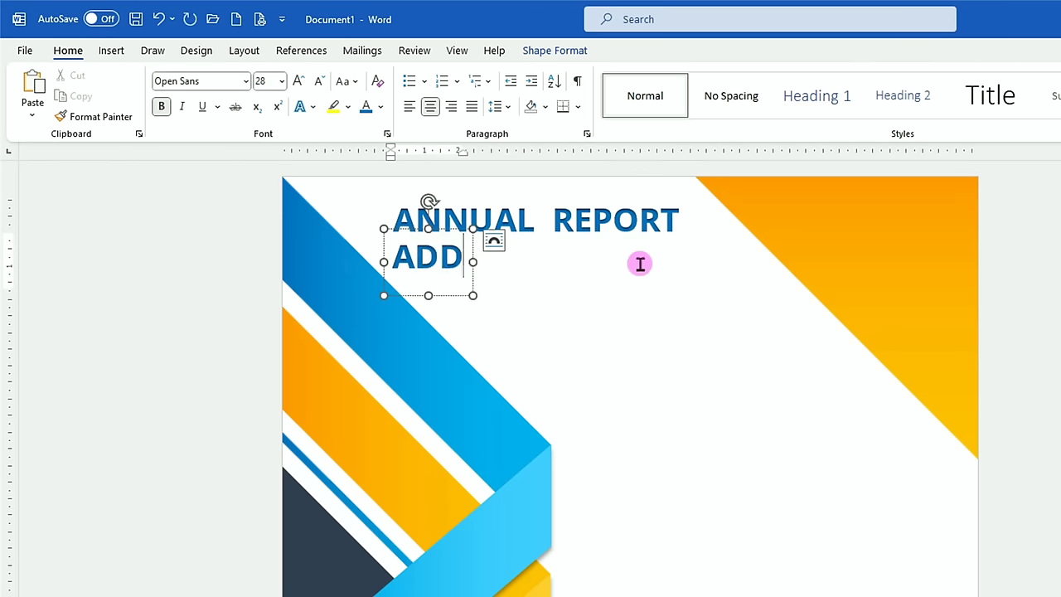
pyautogui.write(' YOUR TEX')
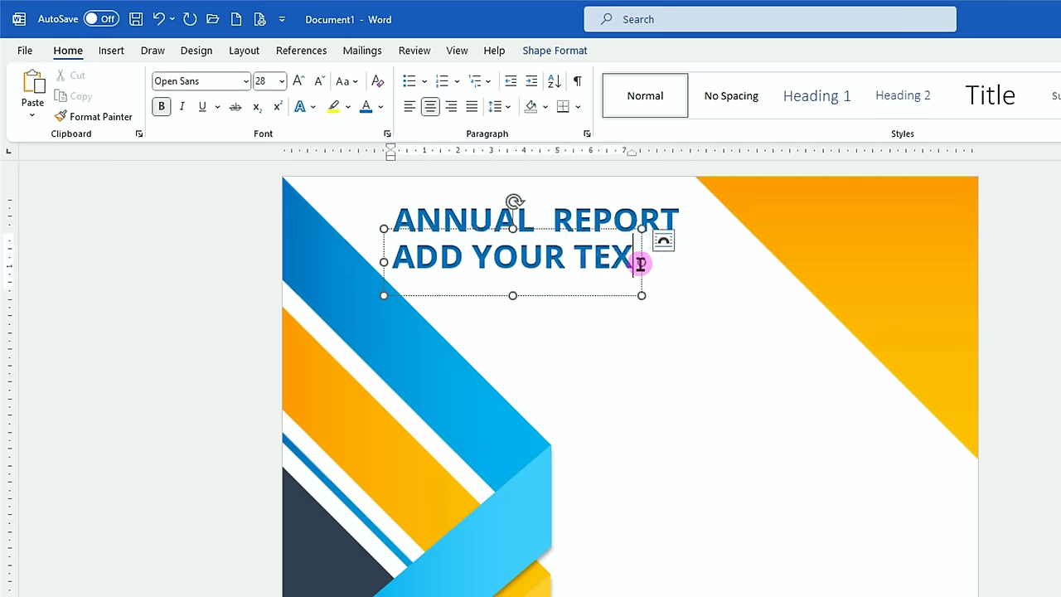
pyautogui.write('T HERE')
pyautogui.click(523, 296)
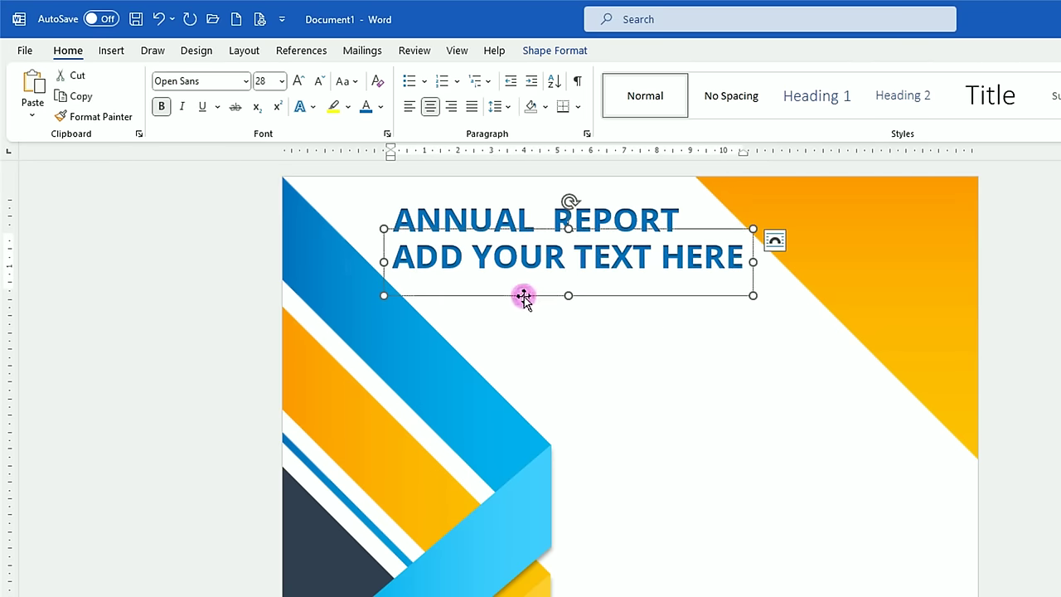
pyautogui.click(321, 80)
pyautogui.click(322, 81)
pyautogui.click(321, 80)
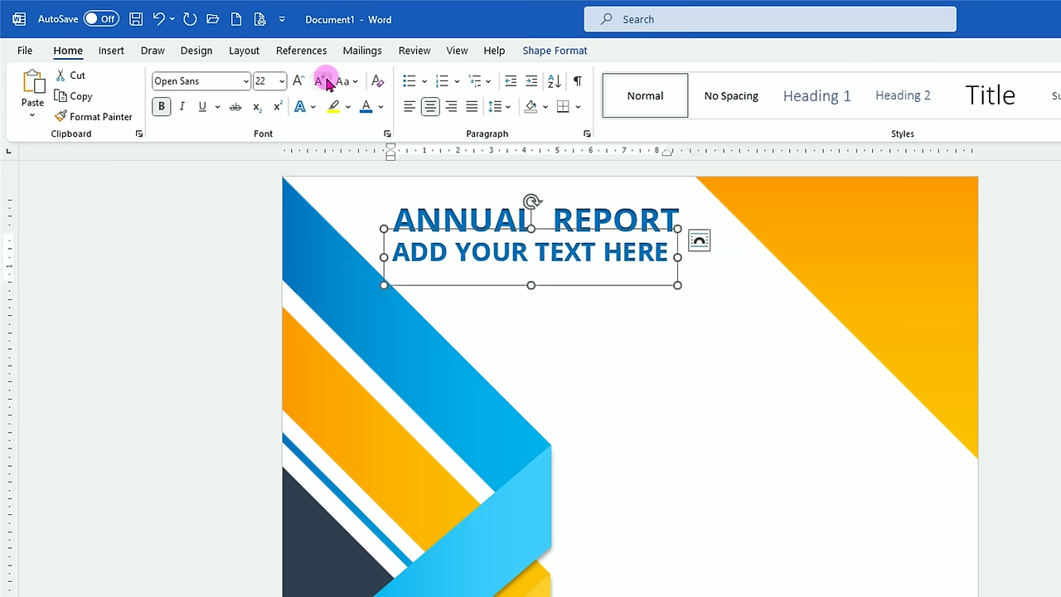
pyautogui.click(270, 81)
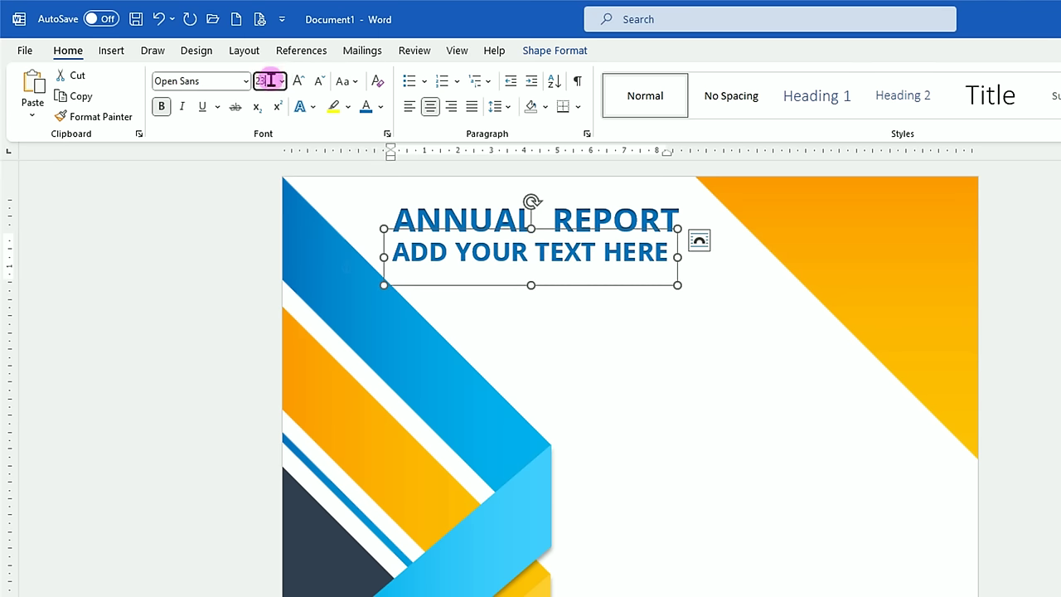
pyautogui.press('Return')
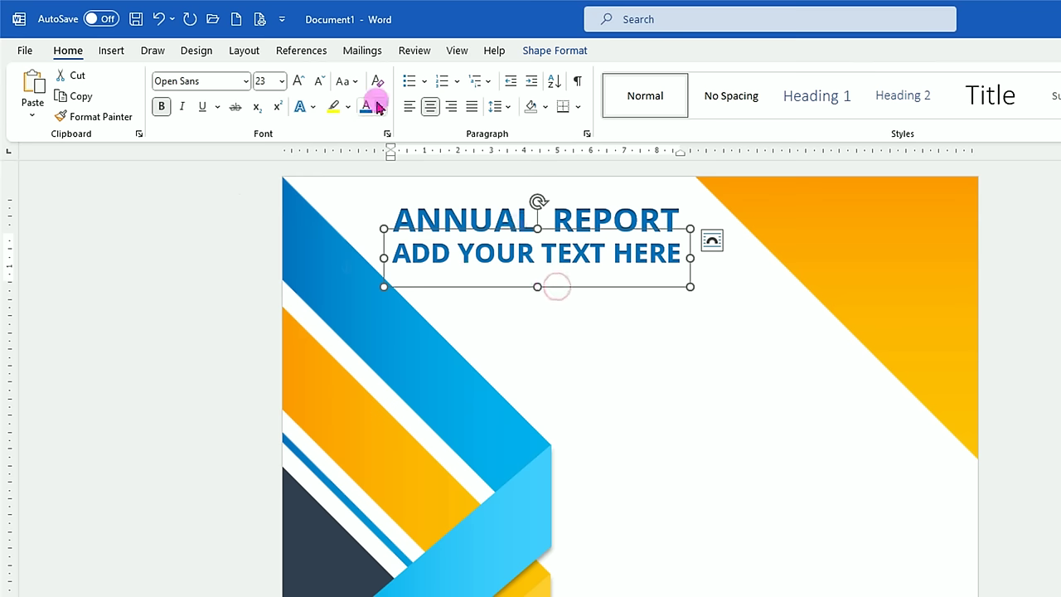
pyautogui.click(379, 109)
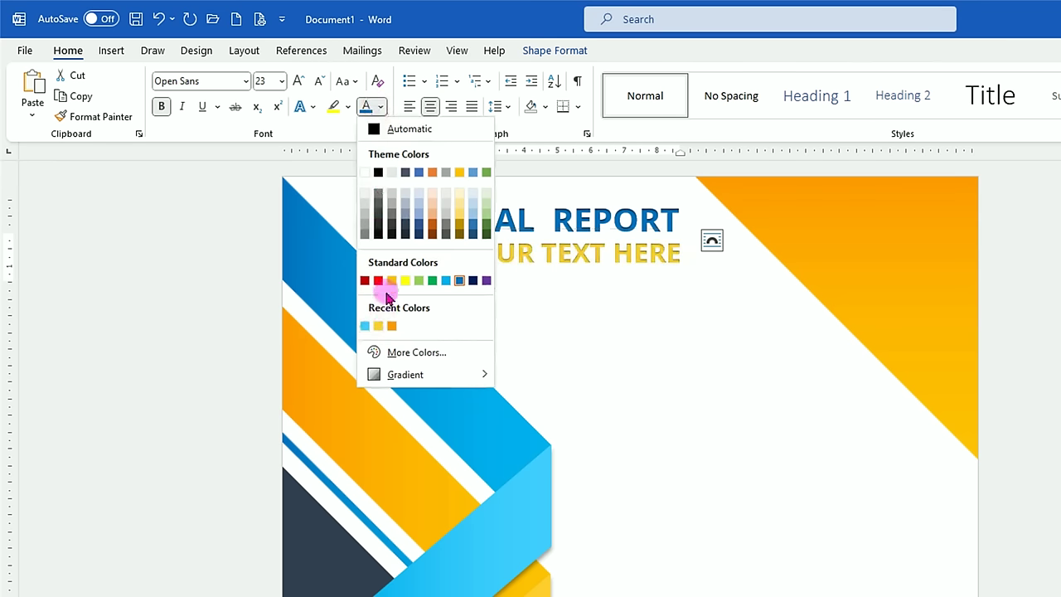
pyautogui.click(388, 324)
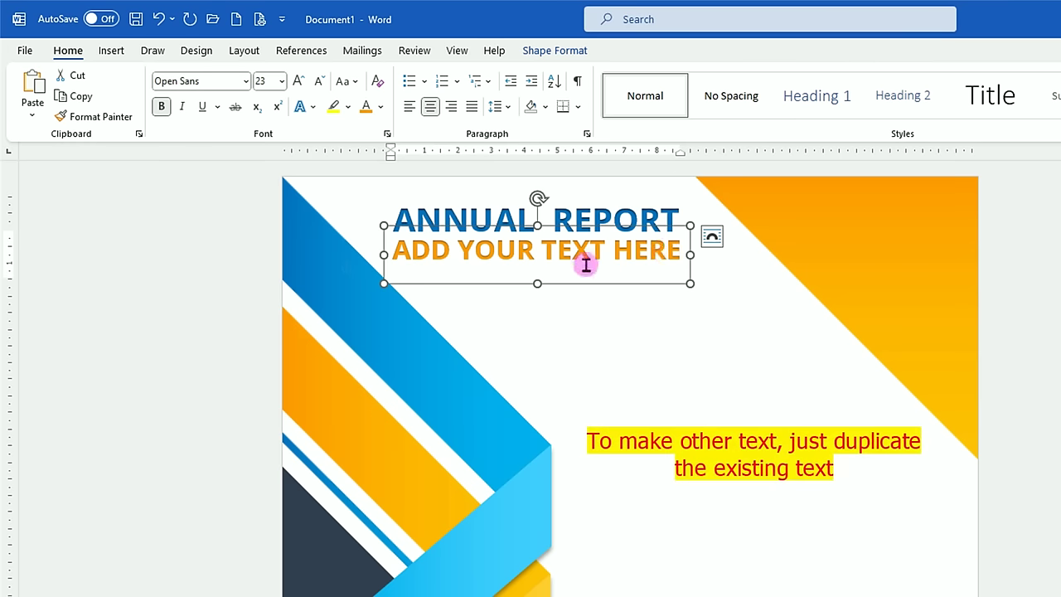
pyautogui.click(595, 218)
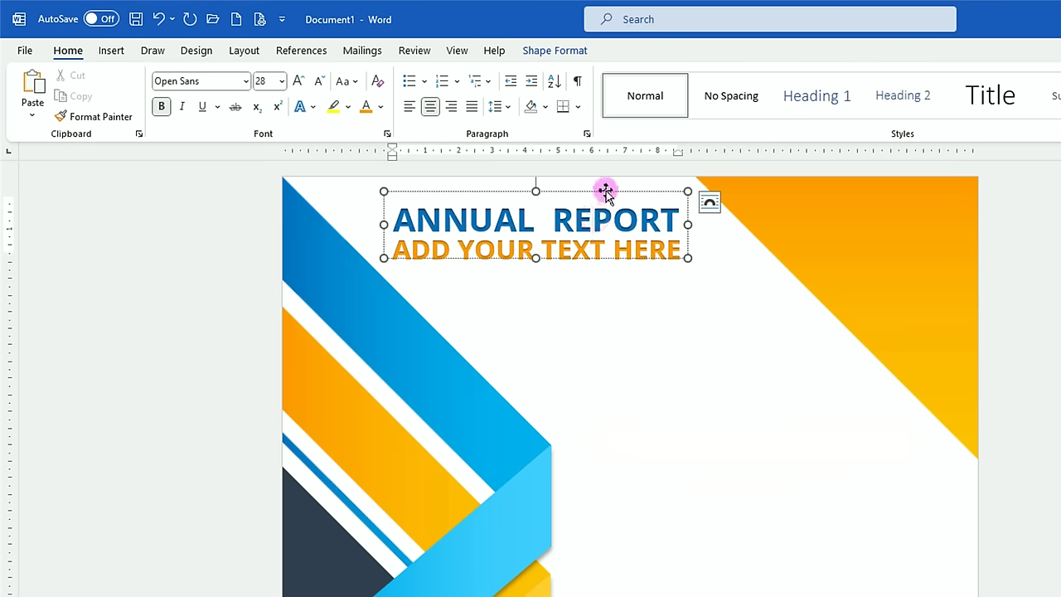
# Duplicate the title to the lower right, retype it as 'HEADLINE', and enlarge it to 55 pt.
pyautogui.click(606, 192)
pyautogui.hotkey('ctrl', 'd')
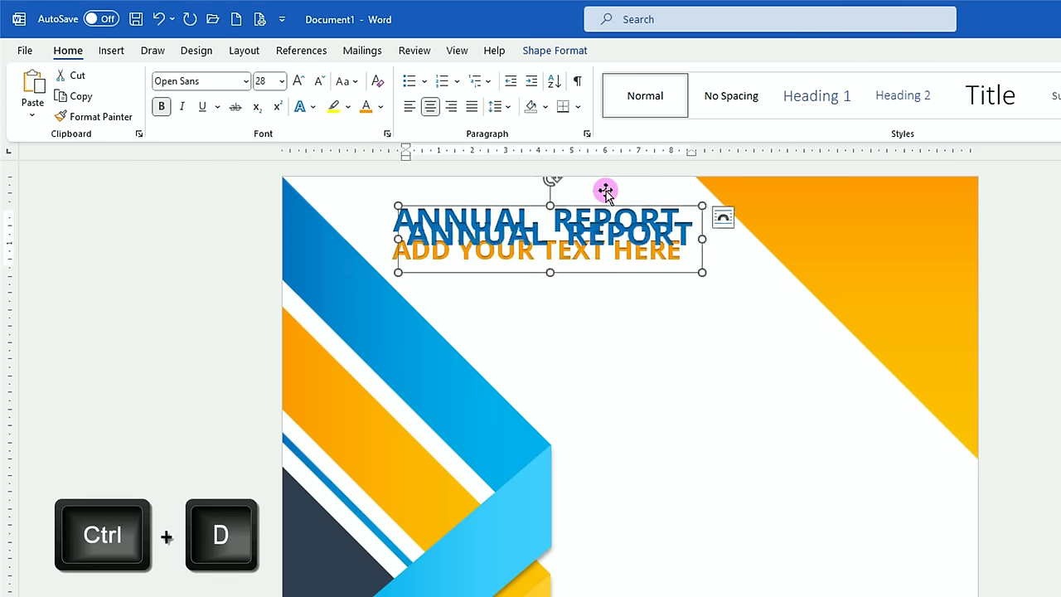
pyautogui.moveTo(647, 274); pyautogui.dragTo(816, 500)
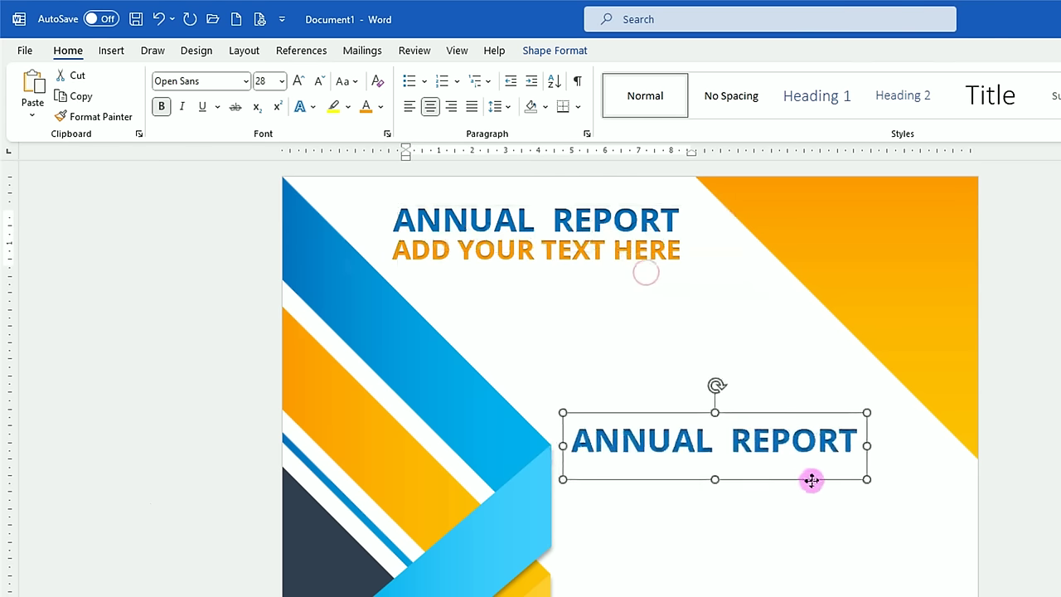
pyautogui.moveTo(578, 460); pyautogui.dragTo(817, 473)
pyautogui.write('HEADLINE')
pyautogui.click(300, 82)
pyautogui.click(300, 81)
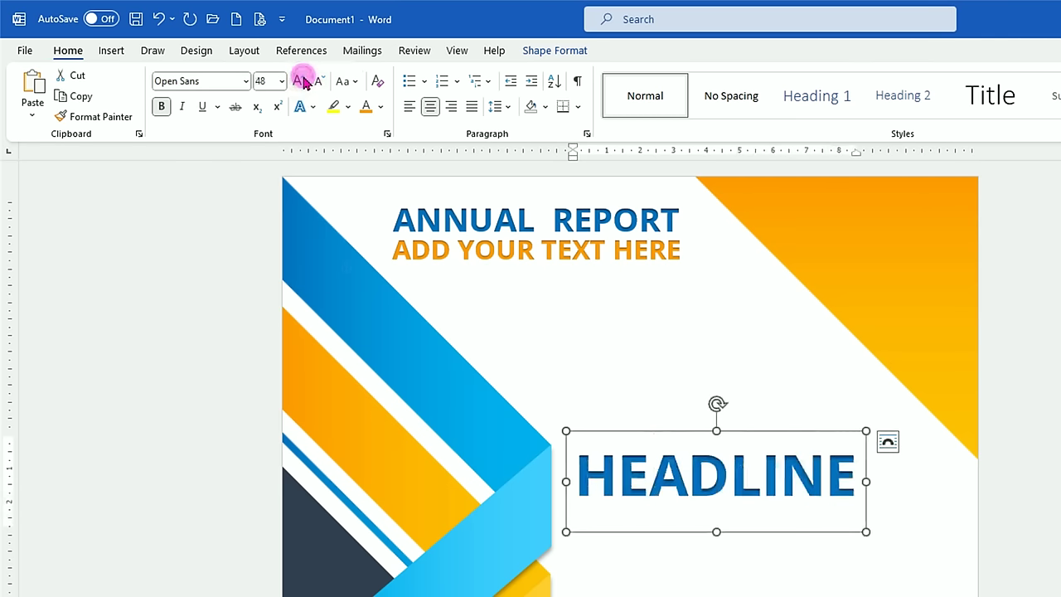
pyautogui.click(300, 81)
# Copy the subtitle below HEADLINE, enlarge it to 25 pt, and colour it Gray Accent 3 Darker 50%.
pyautogui.click(625, 250)
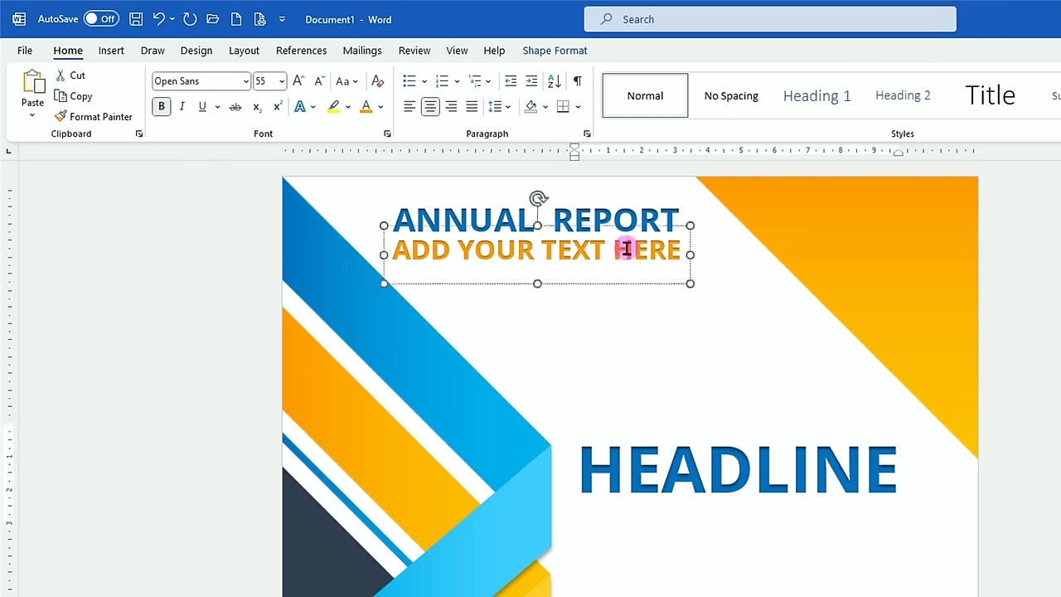
pyautogui.click(625, 284)
pyautogui.hotkey('ctrl', 'd')
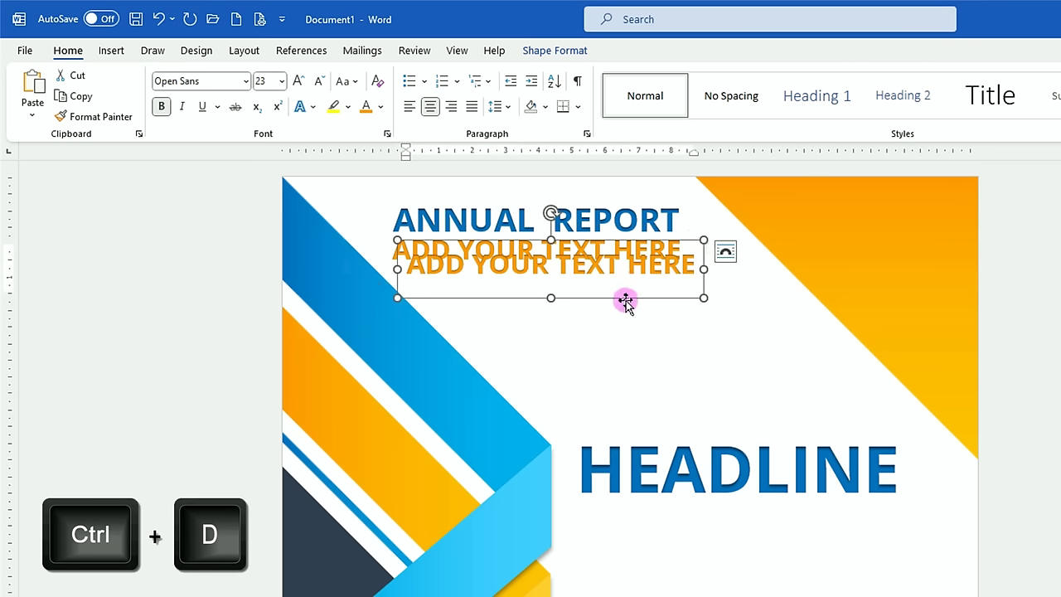
pyautogui.moveTo(625, 286); pyautogui.dragTo(802, 533)
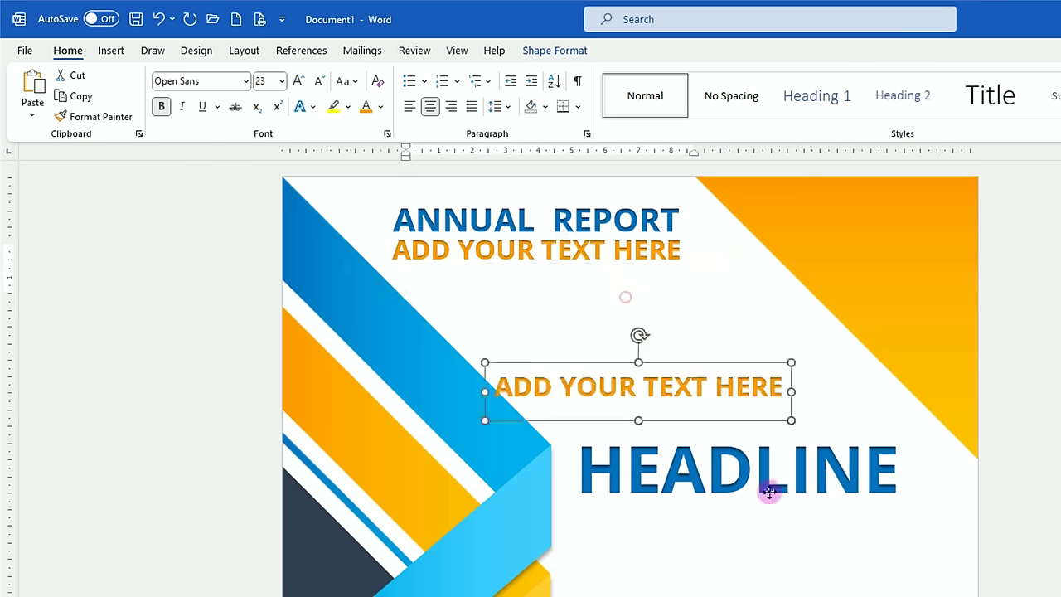
pyautogui.click(304, 80)
pyautogui.click(304, 80)
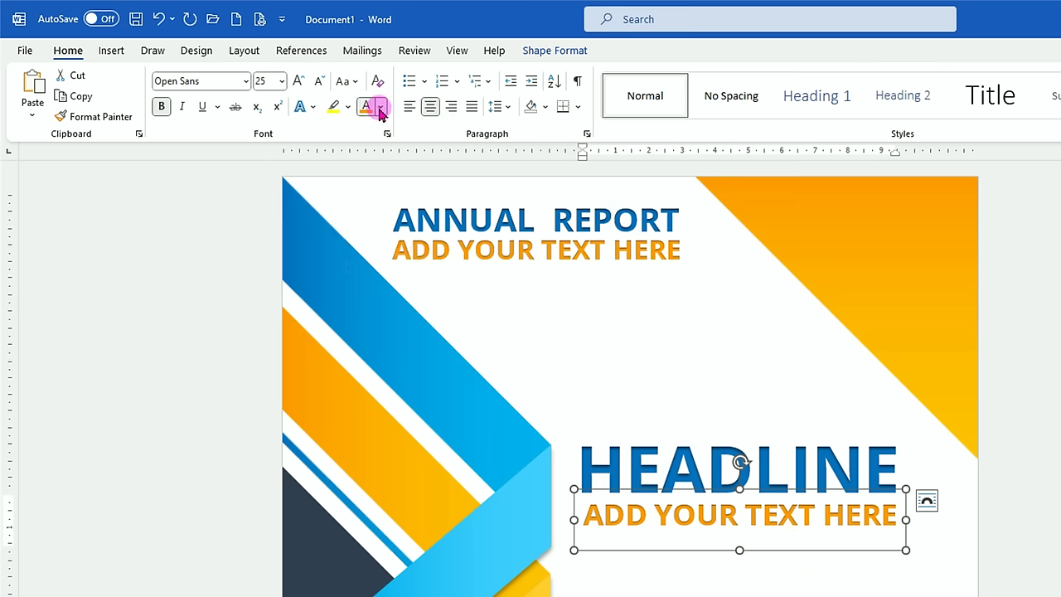
pyautogui.click(381, 106)
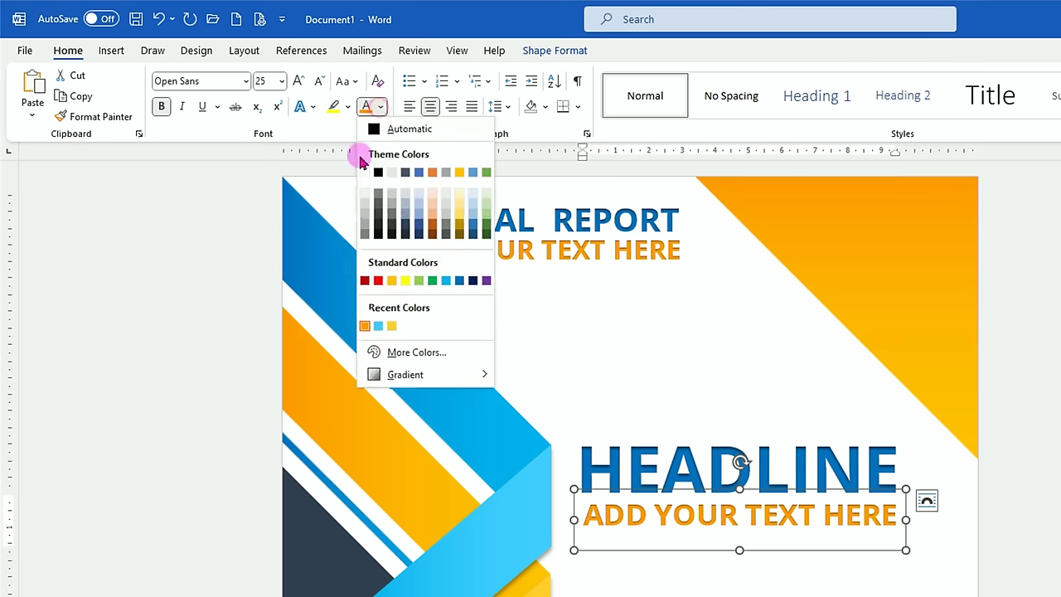
pyautogui.click(445, 227)
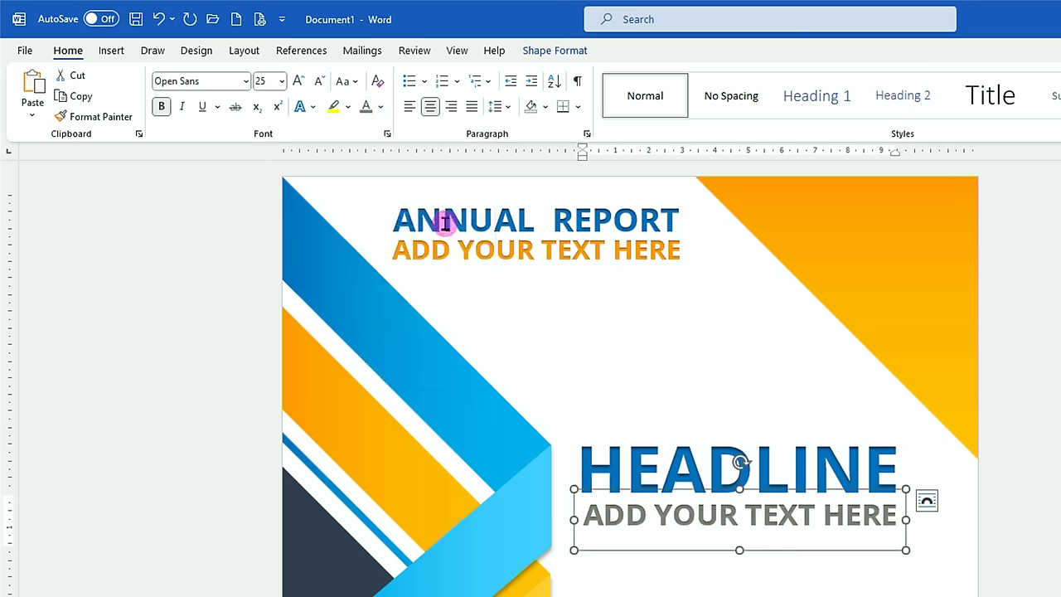
# Colour the letters HEAD orange and LINE dark navy in the headline.
pyautogui.moveTo(586, 468); pyautogui.dragTo(740, 474)
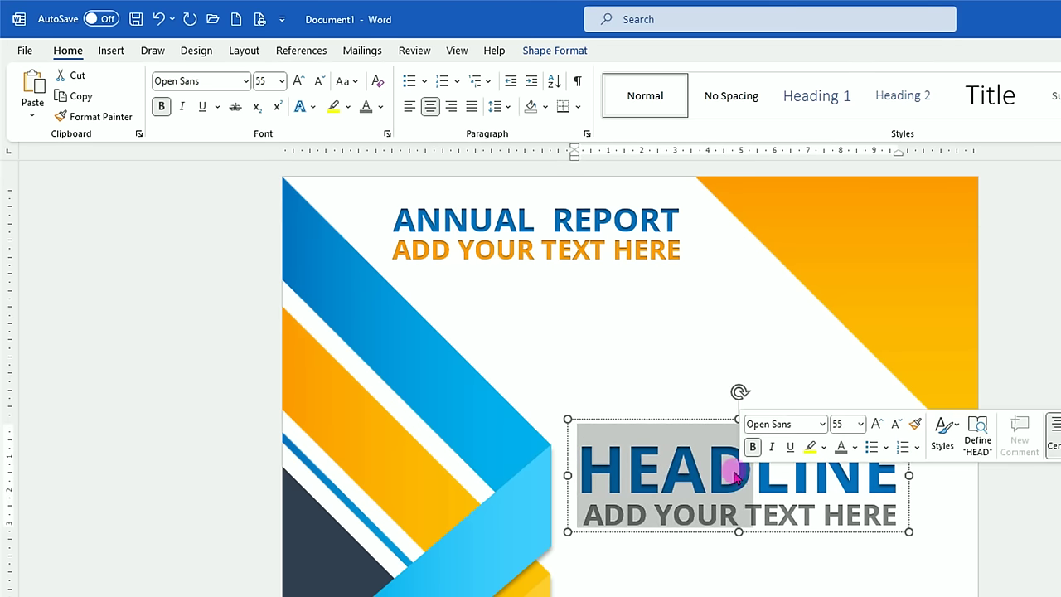
pyautogui.click(380, 106)
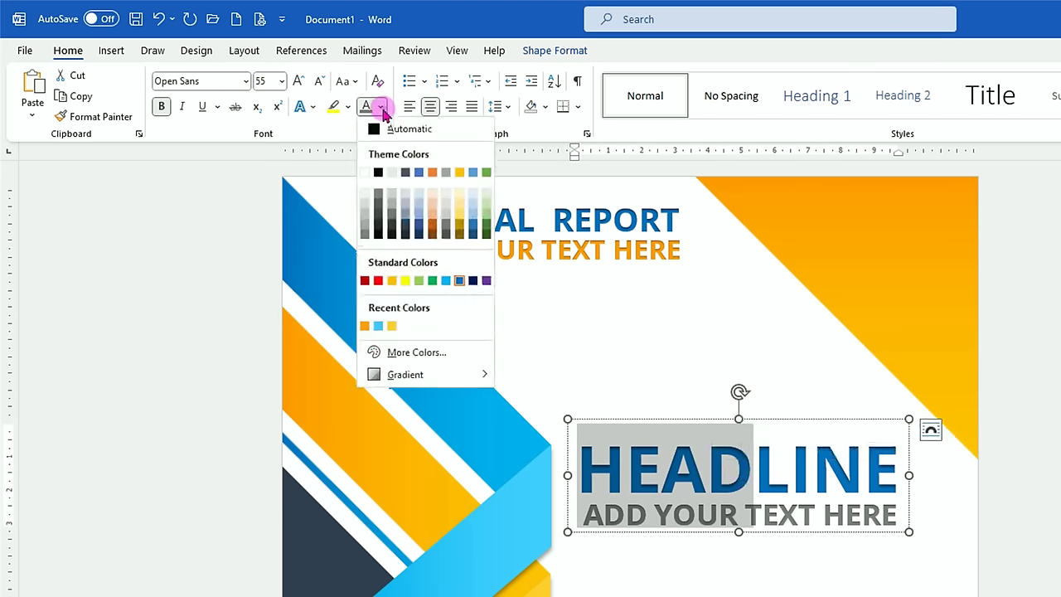
pyautogui.click(364, 327)
pyautogui.moveTo(764, 471); pyautogui.dragTo(892, 481)
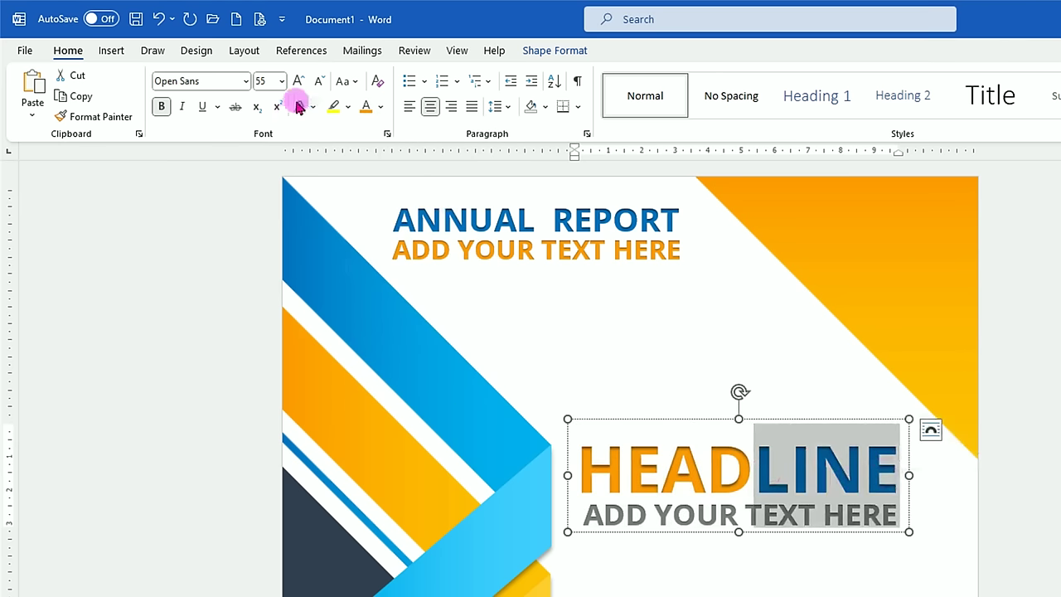
pyautogui.click(383, 108)
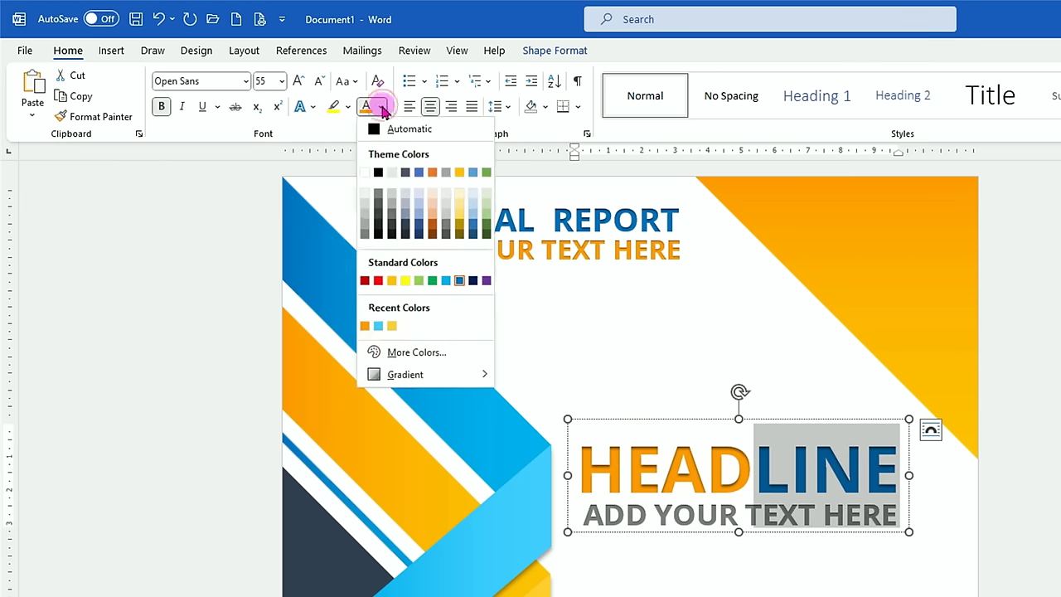
pyautogui.click(404, 226)
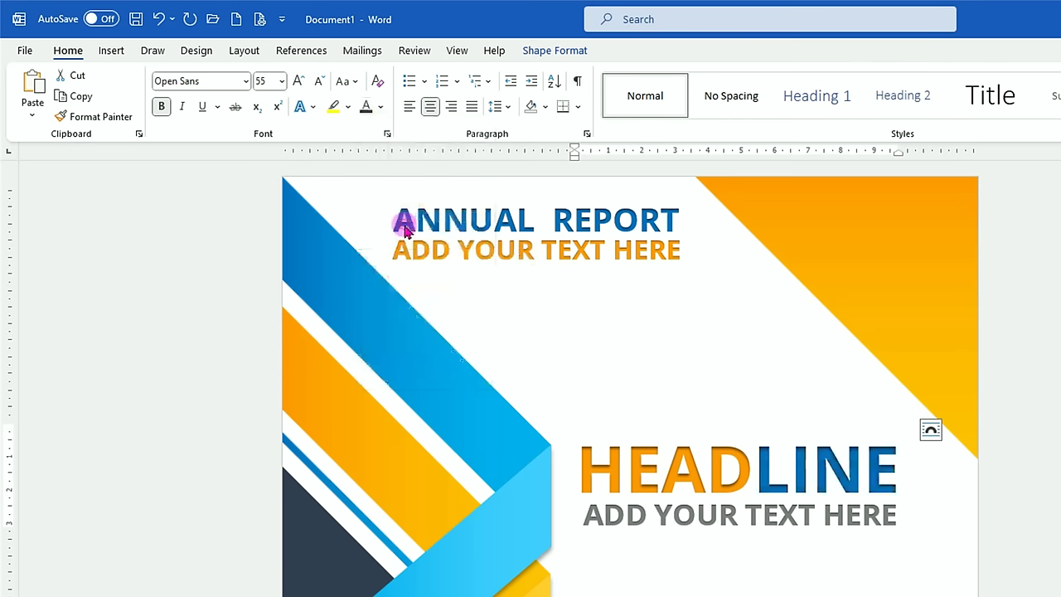
pyautogui.click(947, 570)
# Copy the subline box twice, one under the subline and one near the page bottom.
pyautogui.scroll(-4, 817, 423)
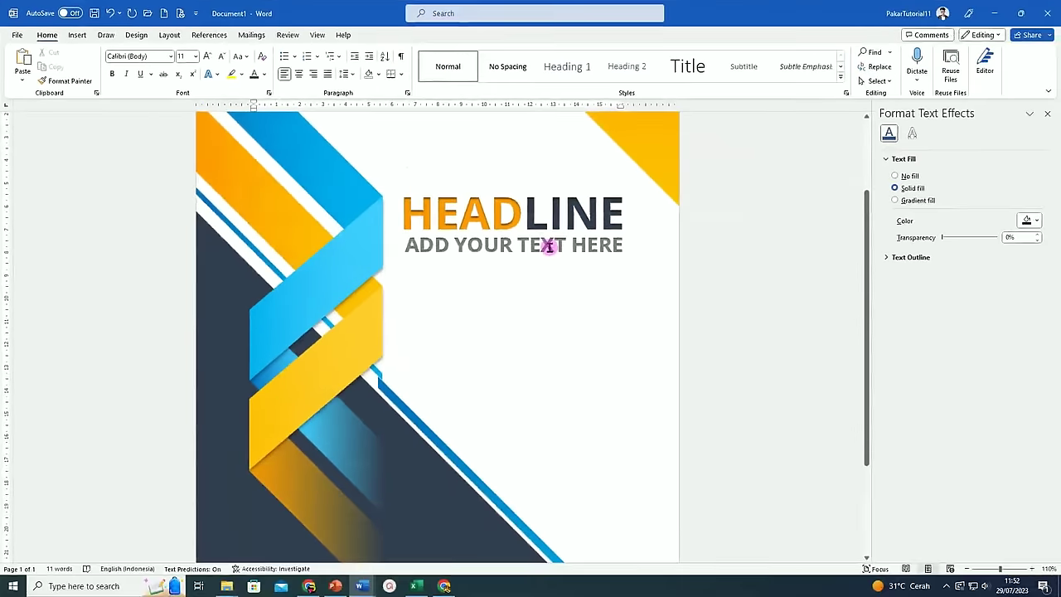
pyautogui.click(608, 280)
pyautogui.scroll(-1, 551, 215)
pyautogui.click(551, 214)
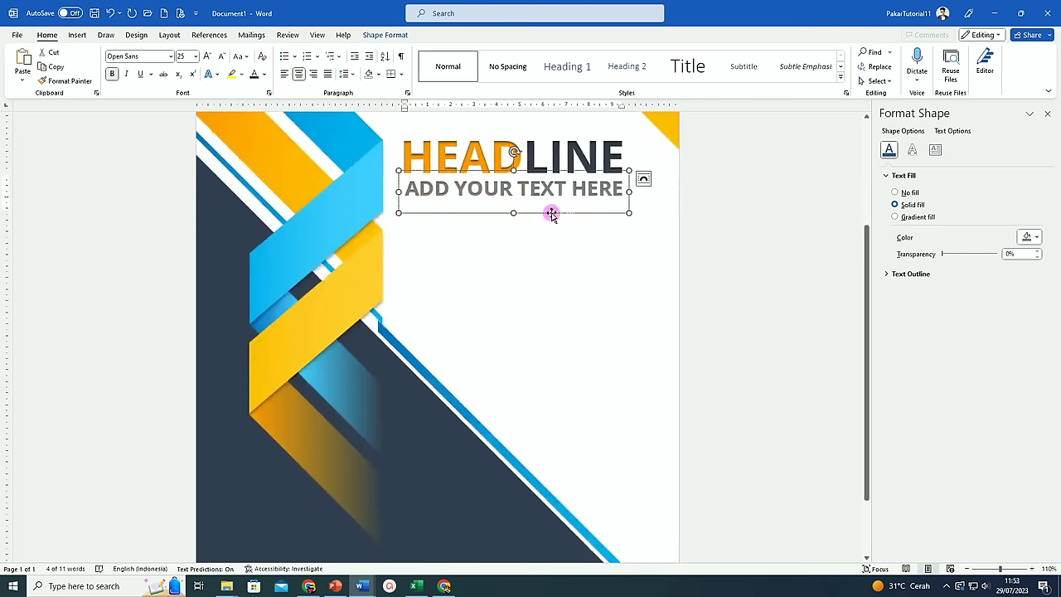
pyautogui.moveTo(551, 214)
pyautogui.keyDown('ctrl'); pyautogui.mouseDown()
pyautogui.moveTo(538, 276)
pyautogui.moveTo(446, 470)
pyautogui.moveTo(455, 507)
pyautogui.mouseUp(); pyautogui.keyUp('ctrl')
pyautogui.scroll(1, 527, 217)
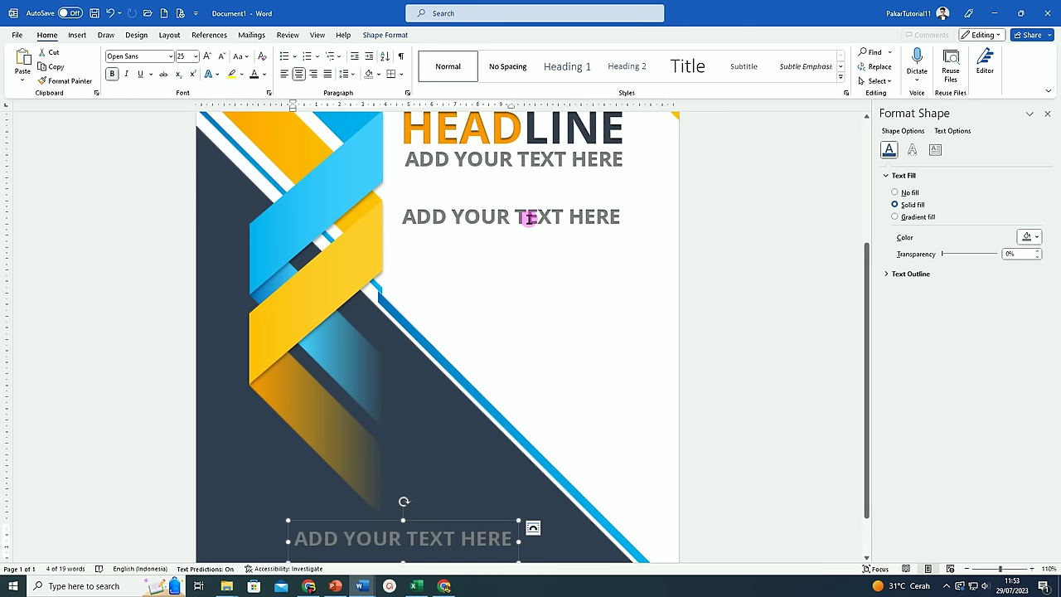
pyautogui.click(528, 217)
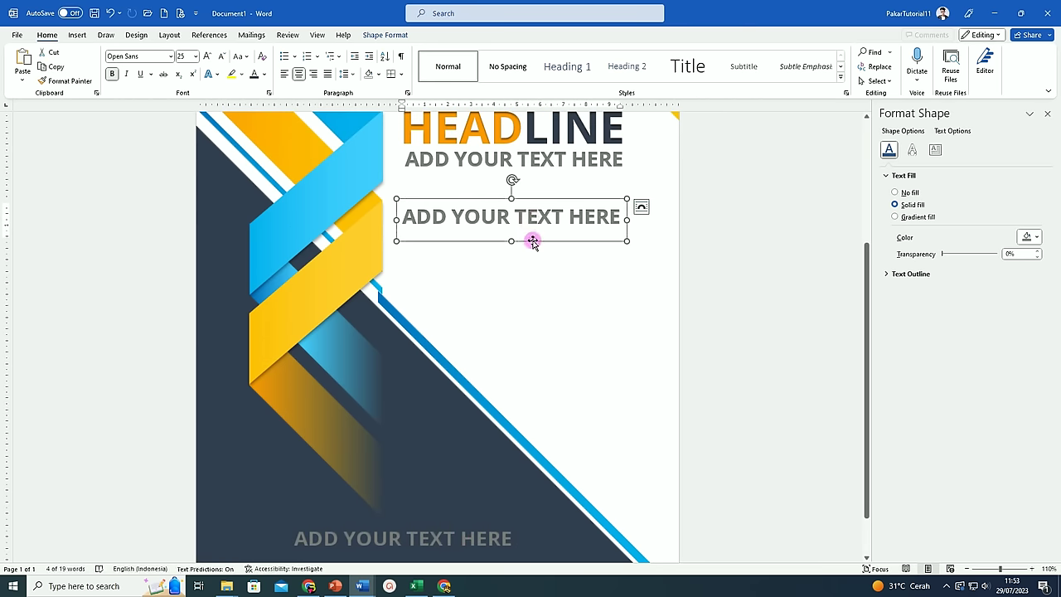
pyautogui.scroll(-1, 407, 481)
pyautogui.click(407, 480)
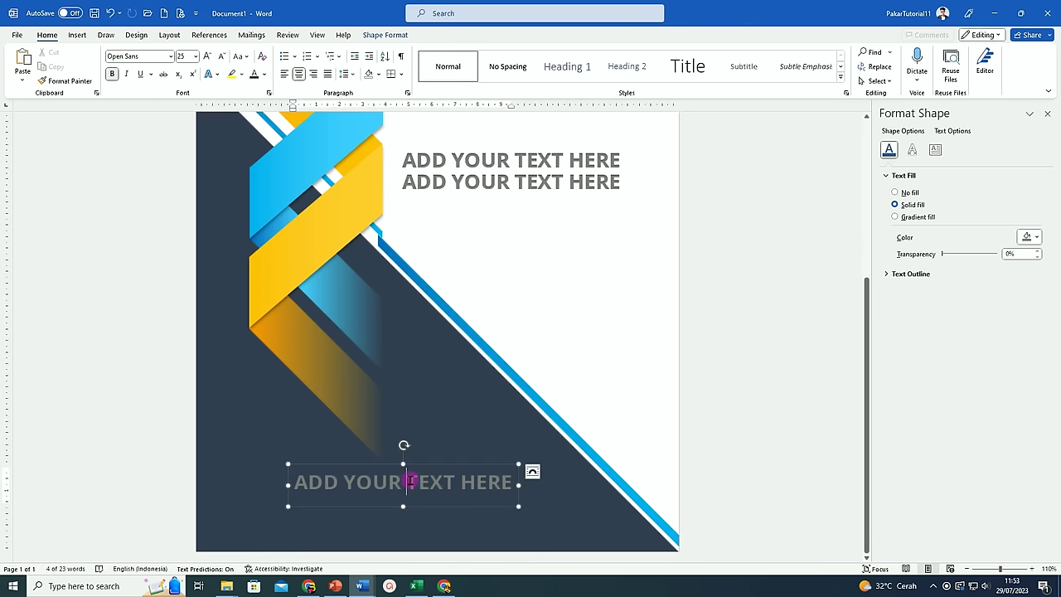
# Replace the bottom box text with 'YOUR COMPNY OR ORGANIZATION' in orange at 20 pt.
pyautogui.moveTo(296, 484); pyautogui.dragTo(510, 484)
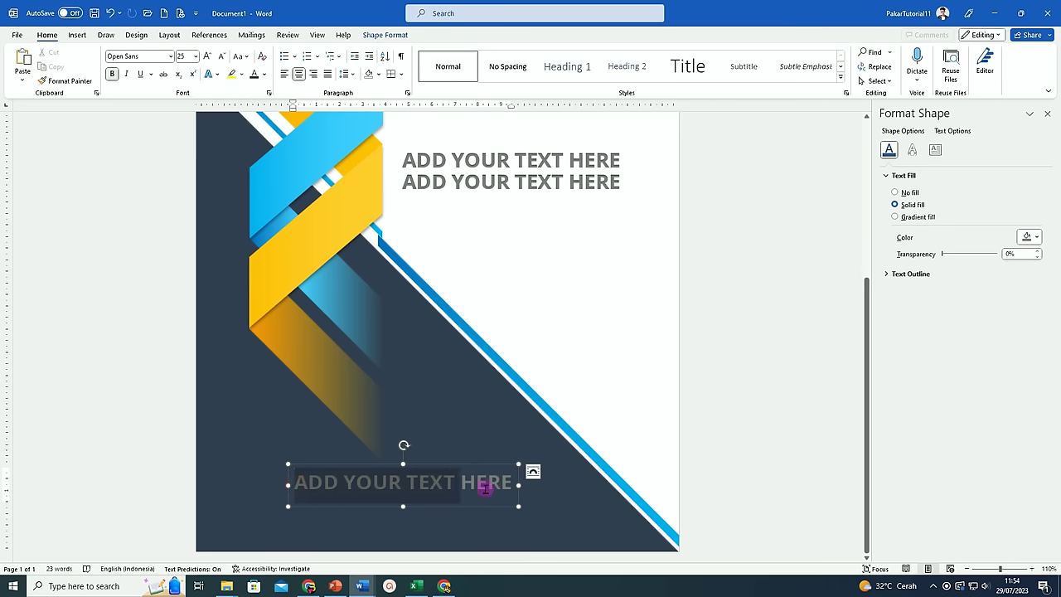
pyautogui.write('YOUR COMPNY OR ORGANIZATION')
pyautogui.click(562, 505)
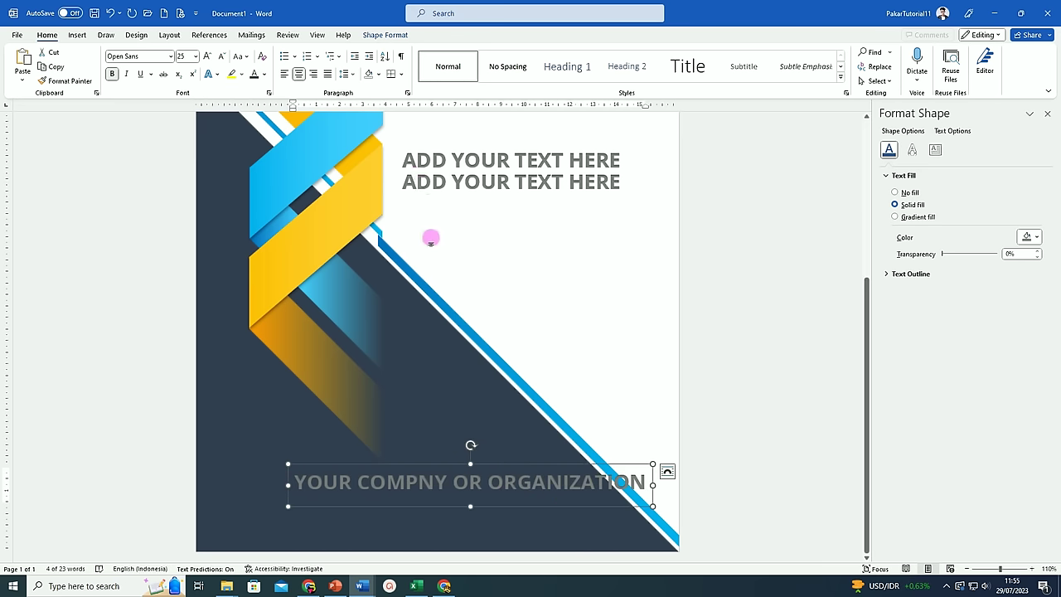
pyautogui.click(265, 77)
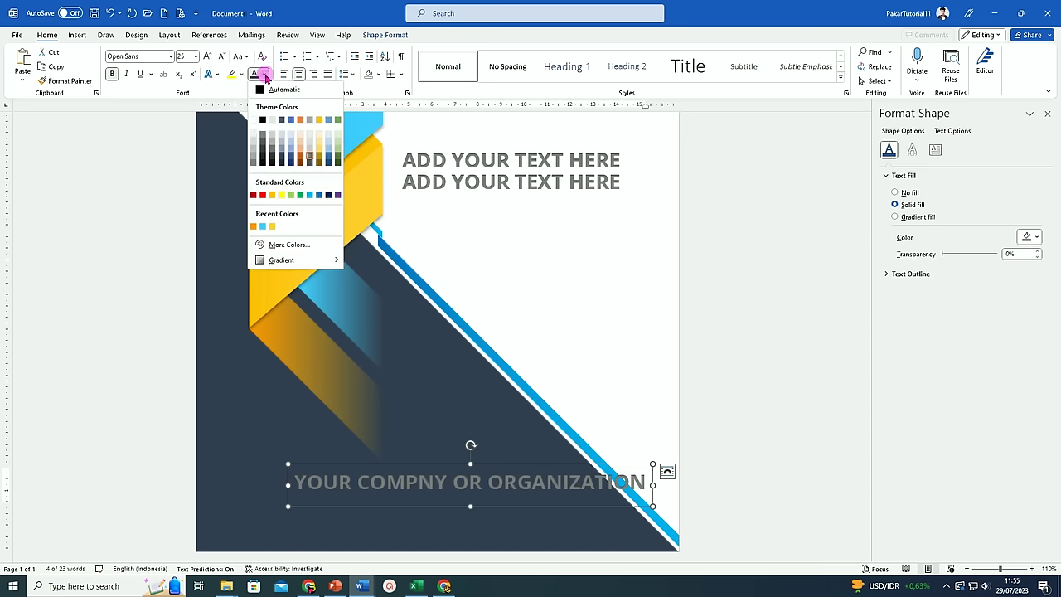
pyautogui.click(272, 196)
pyautogui.click(224, 55)
pyautogui.click(224, 55)
pyautogui.click(224, 56)
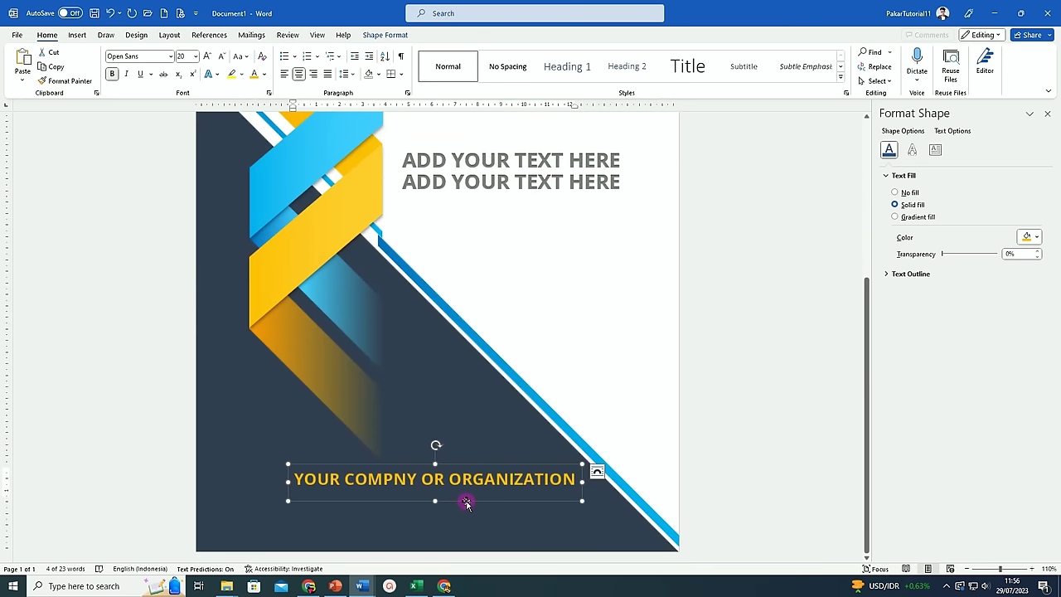
# Add a white, non-bold 12 pt 'Address Your Company' line below and duplicate it again.
pyautogui.moveTo(468, 503); pyautogui.dragTo(457, 512)
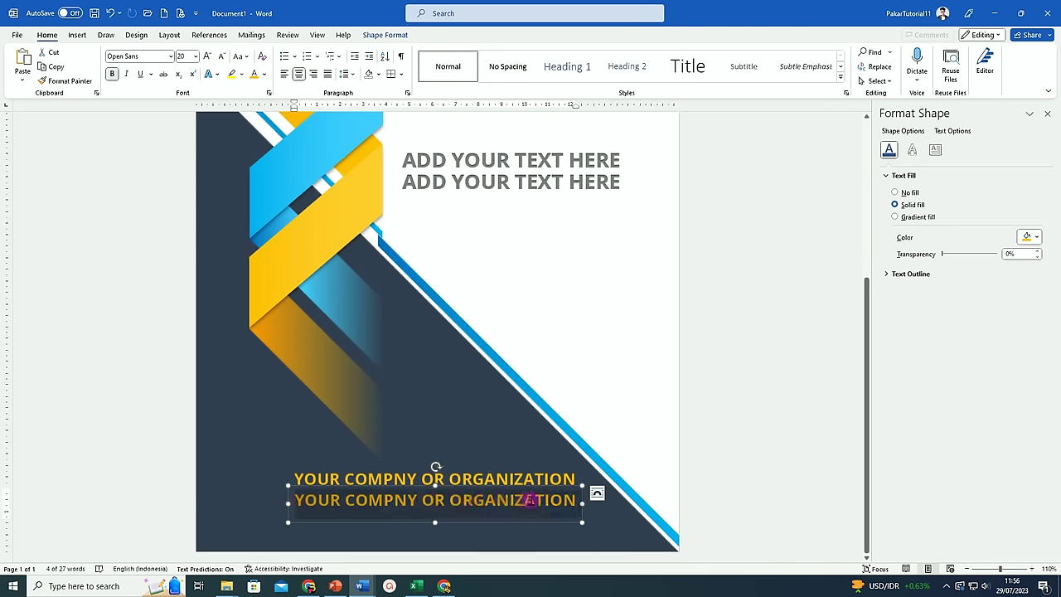
pyautogui.moveTo(292, 499); pyautogui.dragTo(575, 500)
pyautogui.write('Address Your C')
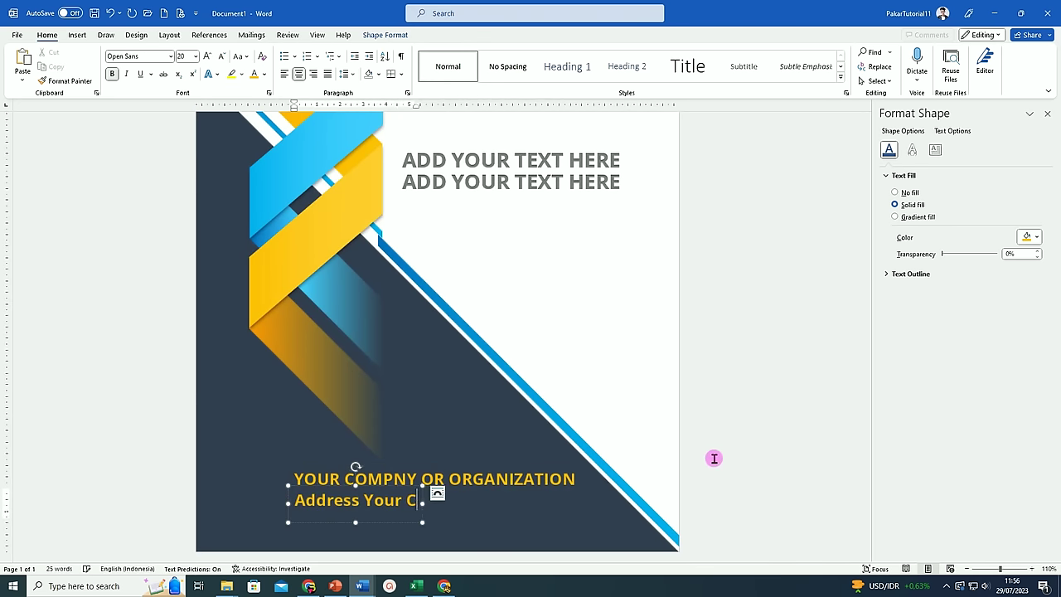
pyautogui.write('ompany')
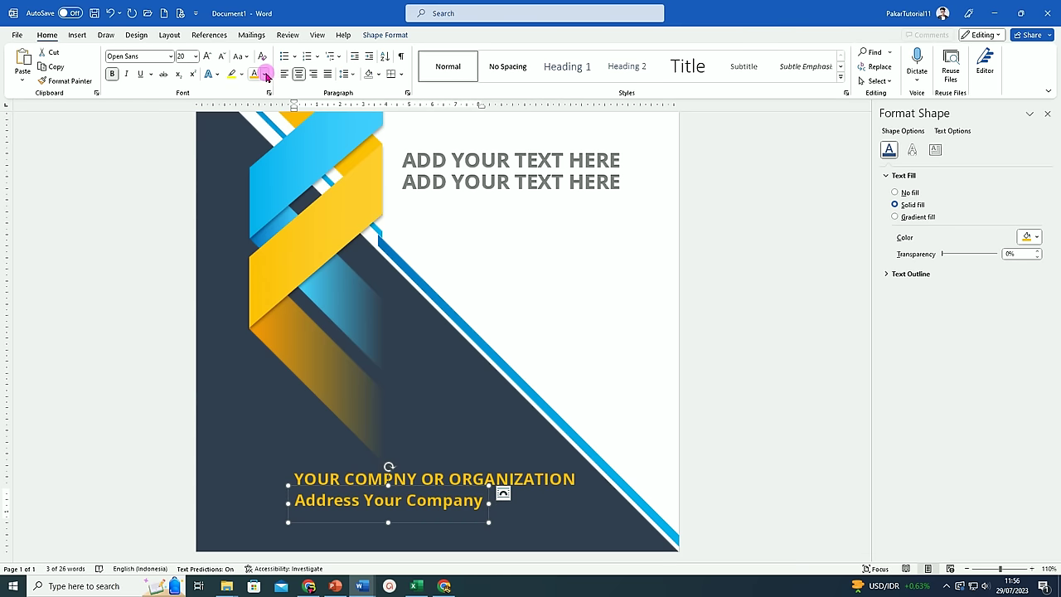
pyautogui.click(263, 73)
pyautogui.click(253, 121)
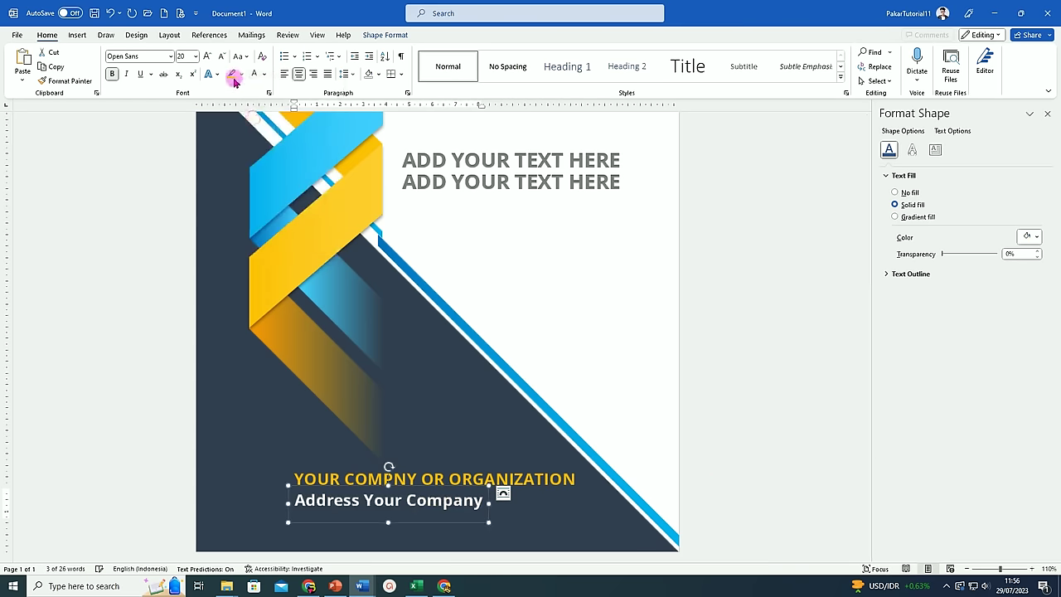
pyautogui.click(112, 74)
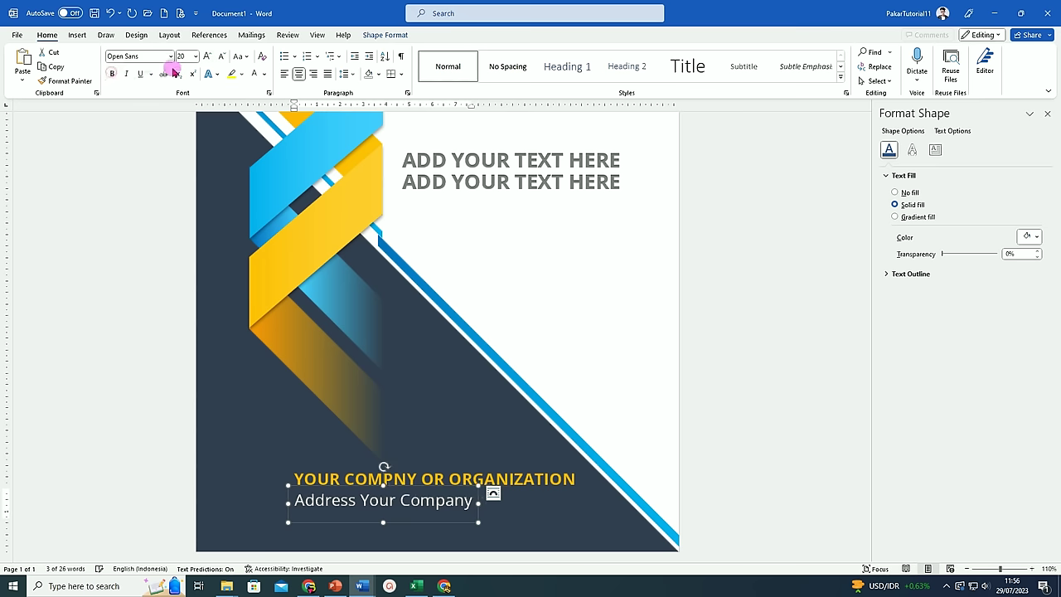
pyautogui.click(226, 56)
pyautogui.click(226, 57)
pyautogui.click(226, 56)
pyautogui.click(226, 57)
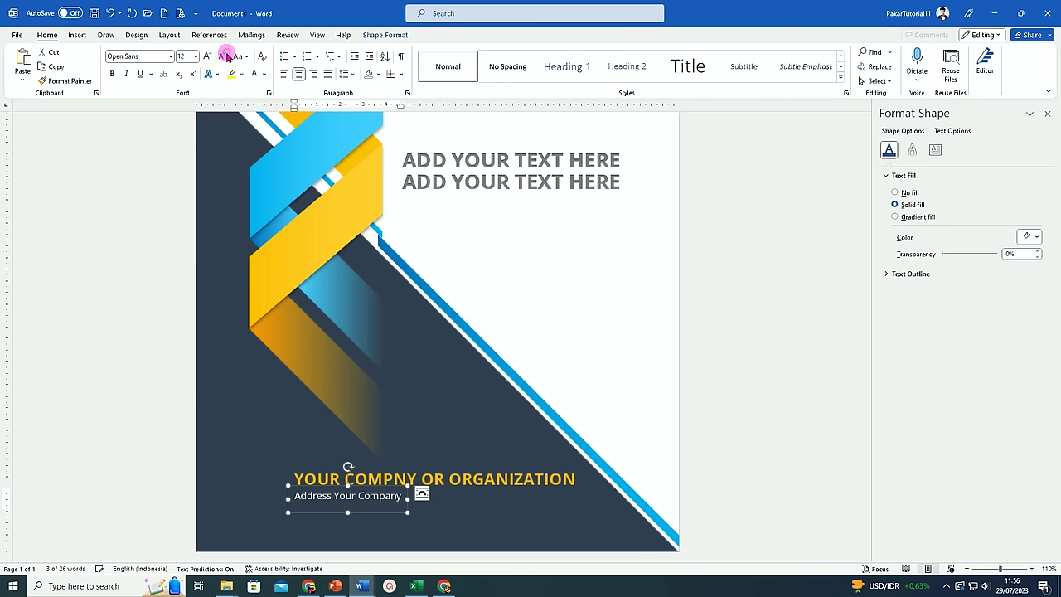
pyautogui.moveTo(386, 505)
pyautogui.mouseDown()
pyautogui.moveTo(382, 524)
pyautogui.moveTo(297, 510)
pyautogui.mouseUp()
pyautogui.write('Phone, Email, Website  Your Company')
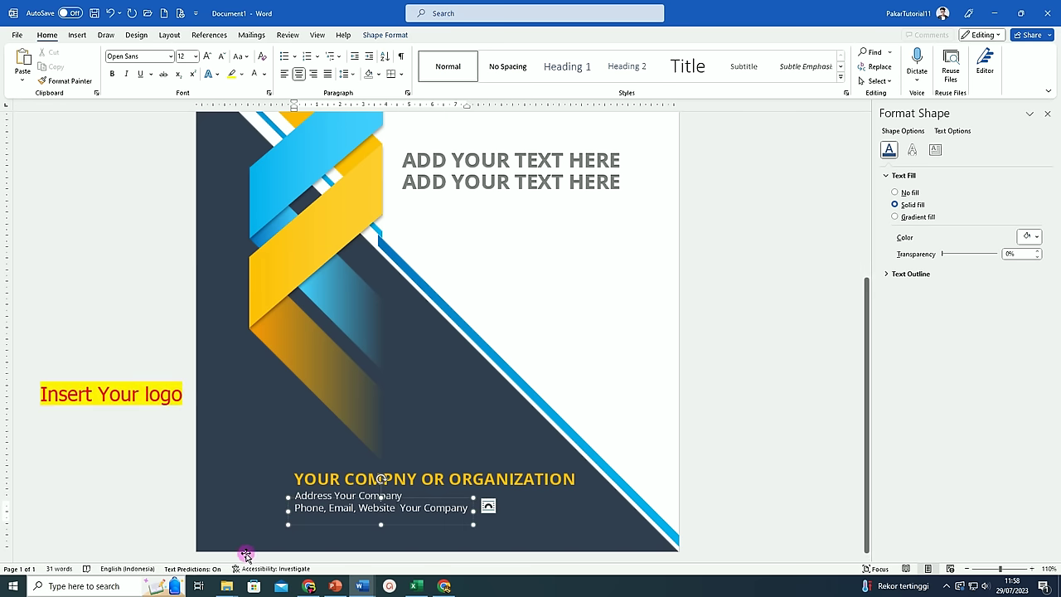
pyautogui.click(227, 588)
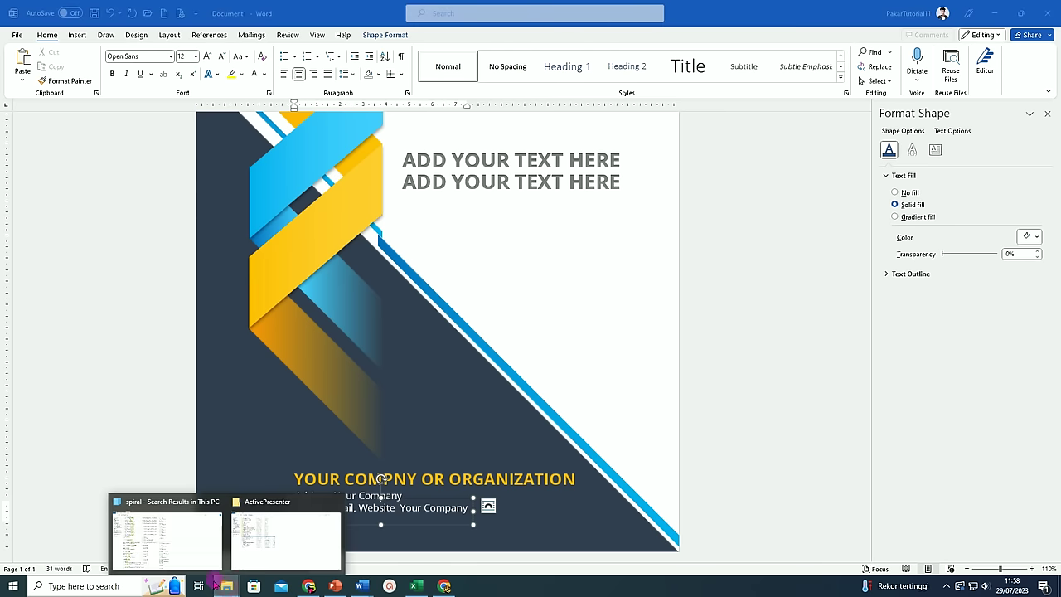
# Copy the Kabupaten Bogor logo image from the Downloads folder, then return to Document1.
pyautogui.click(285, 538)
pyautogui.click(46, 91)
pyautogui.scroll(-3, 563, 332)
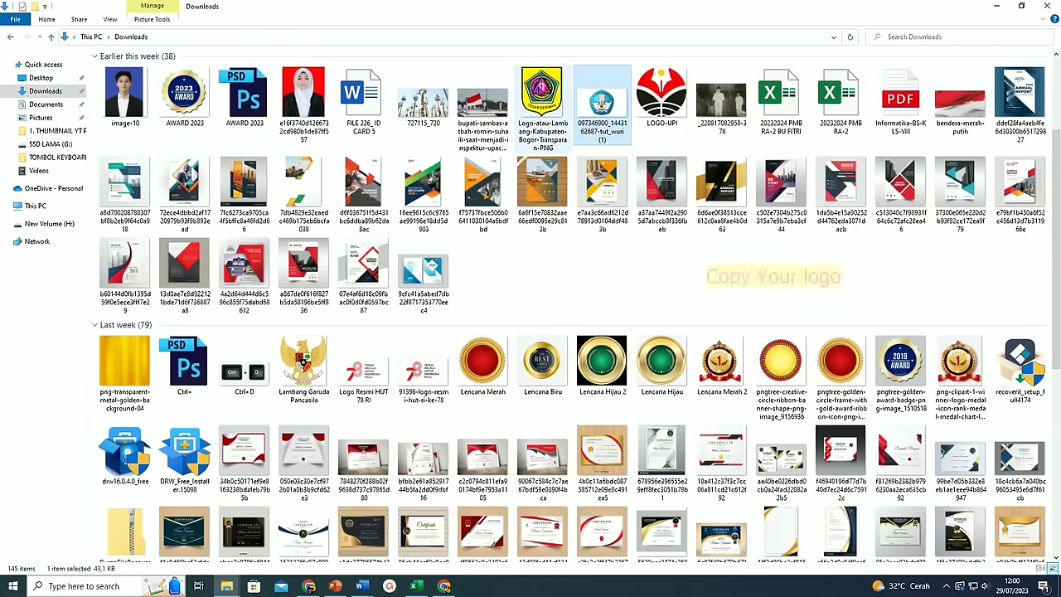
pyautogui.rightClick(540, 86)
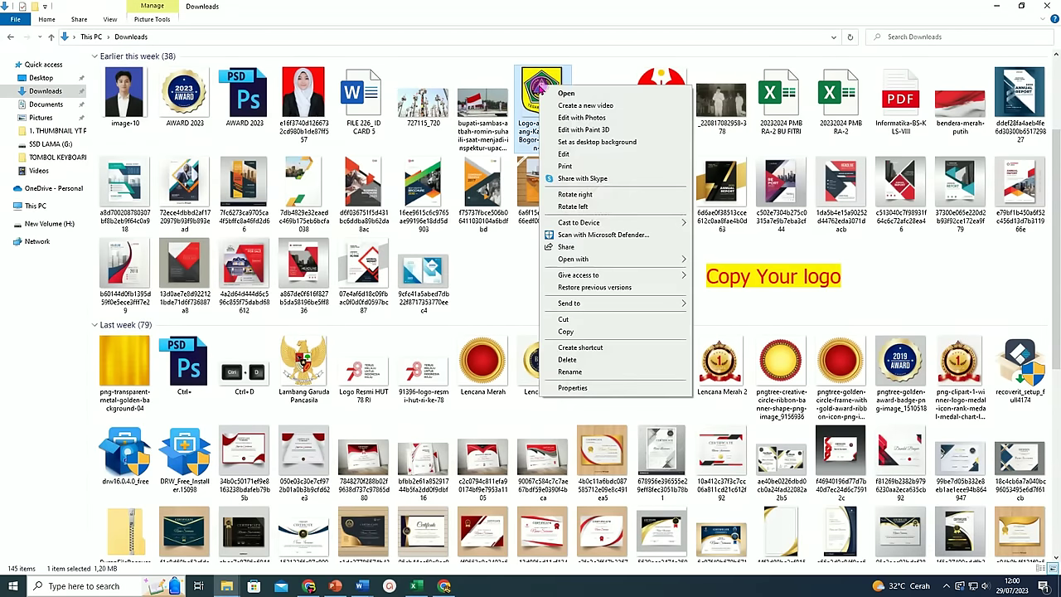
pyautogui.click(564, 331)
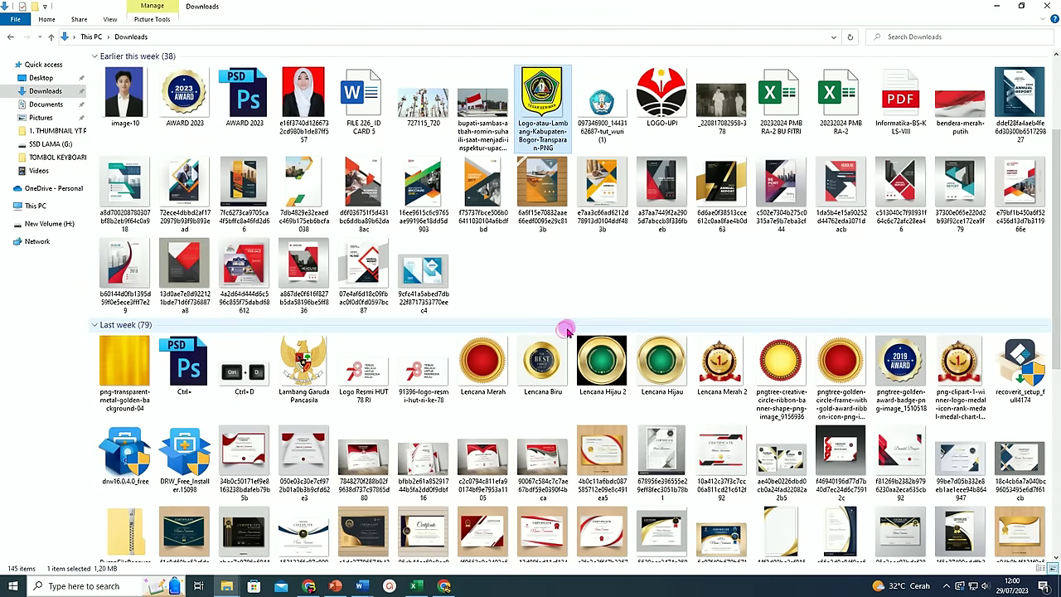
pyautogui.moveTo(361, 586)
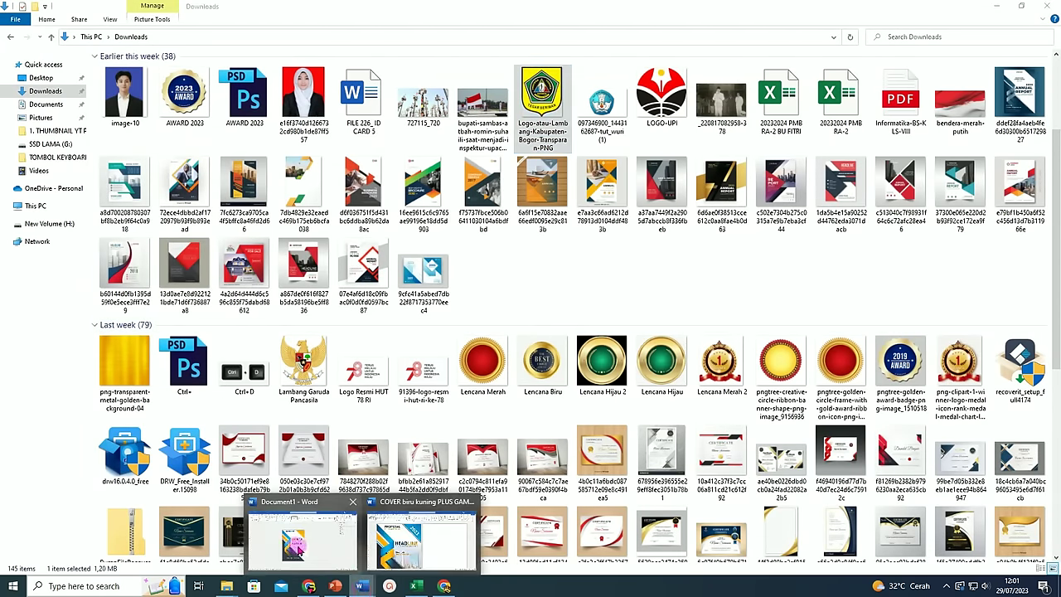
pyautogui.click(298, 547)
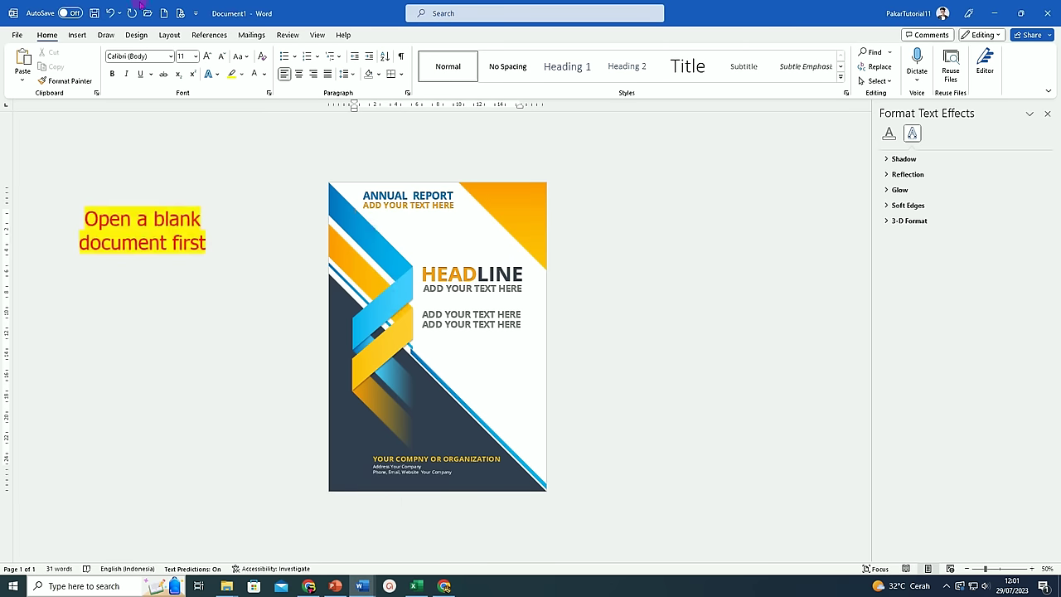
# Paste the yellow TEGAR BERIMAN logo into a new blank document and shrink it.
pyautogui.click(163, 13)
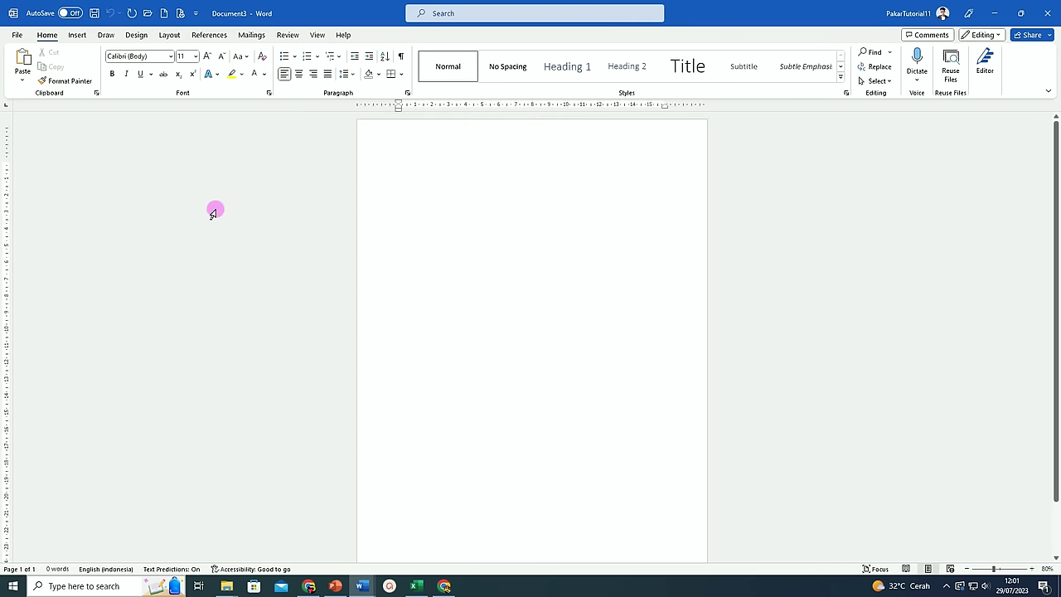
pyautogui.click(22, 59)
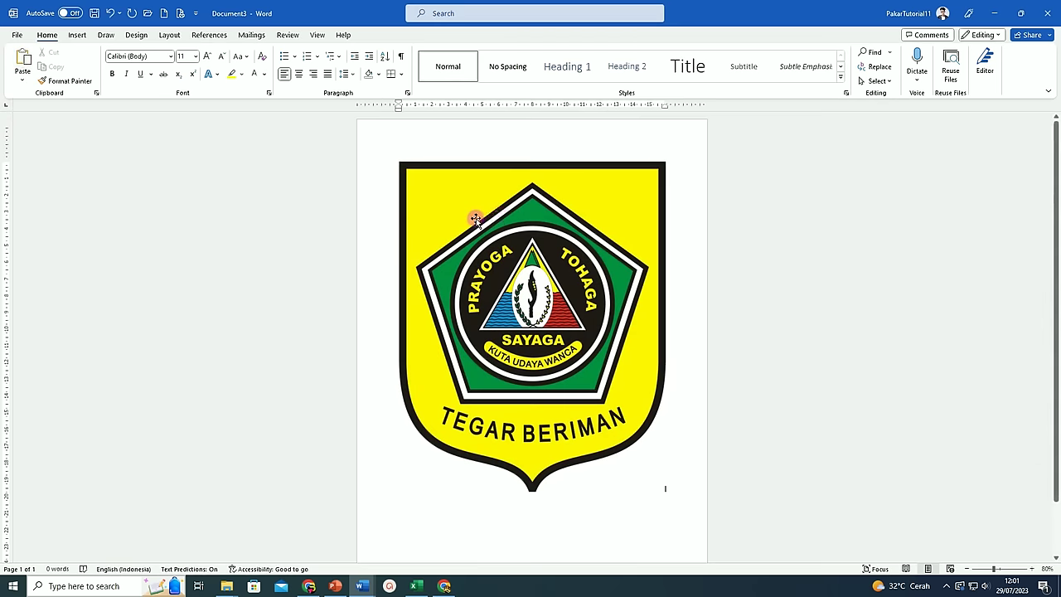
pyautogui.click(475, 219)
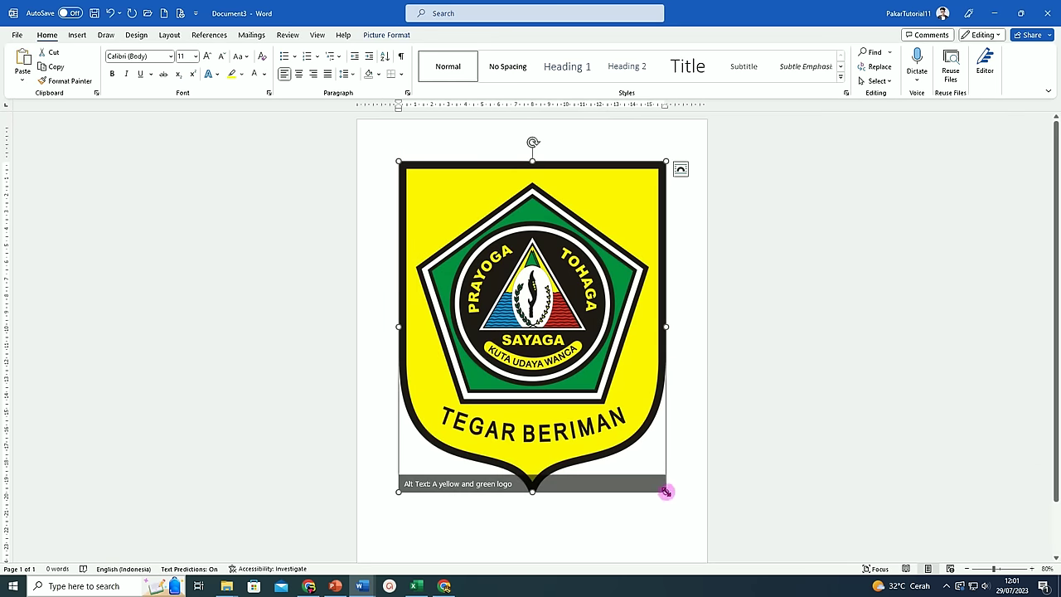
pyautogui.moveTo(665, 491); pyautogui.dragTo(470, 244)
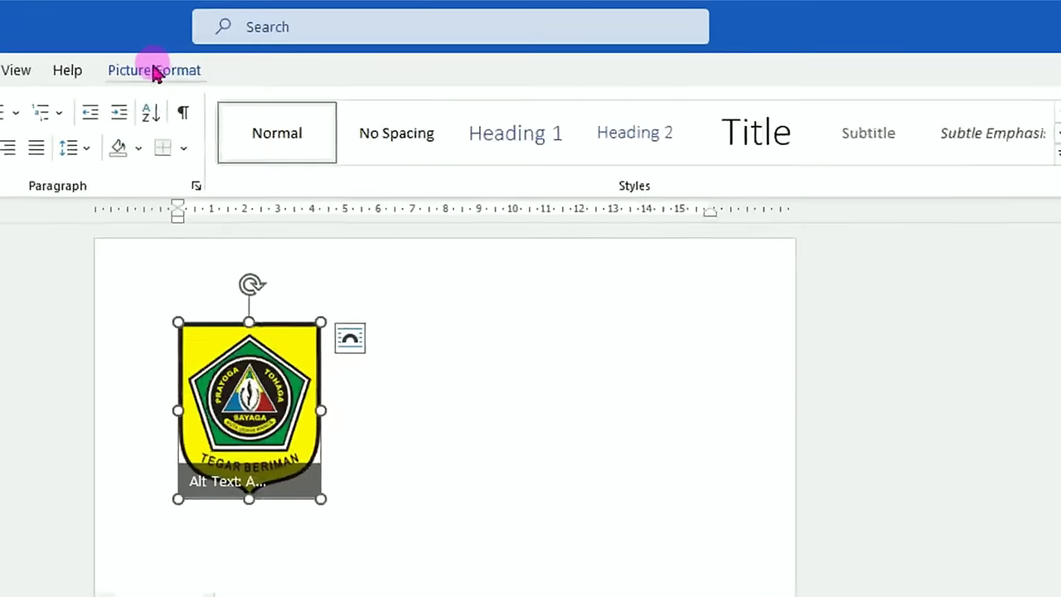
# Set the logo's wrapping to In Front of Text and copy it.
pyautogui.click(389, 36)
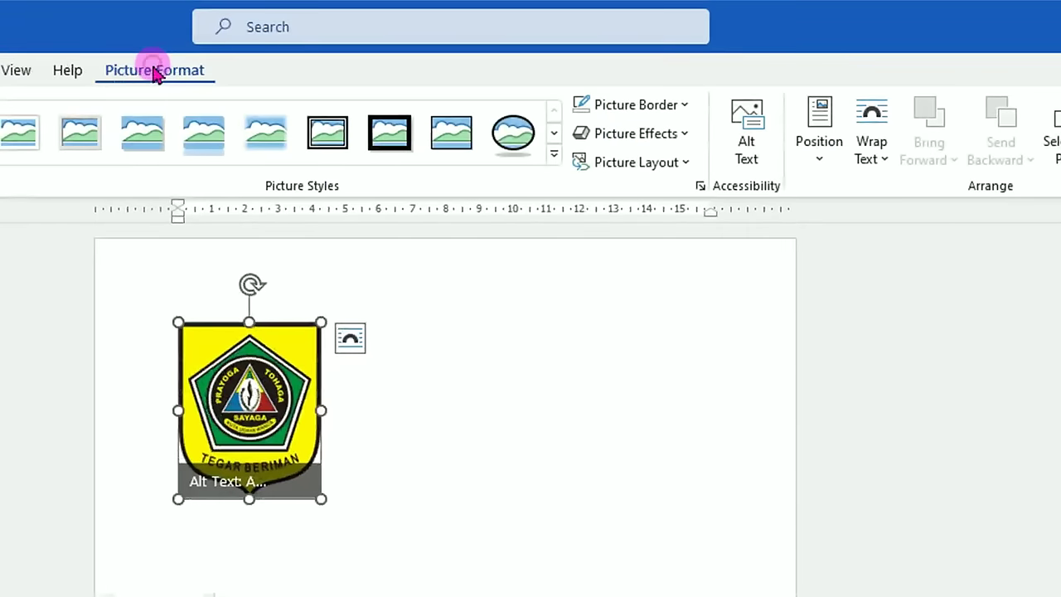
pyautogui.click(878, 137)
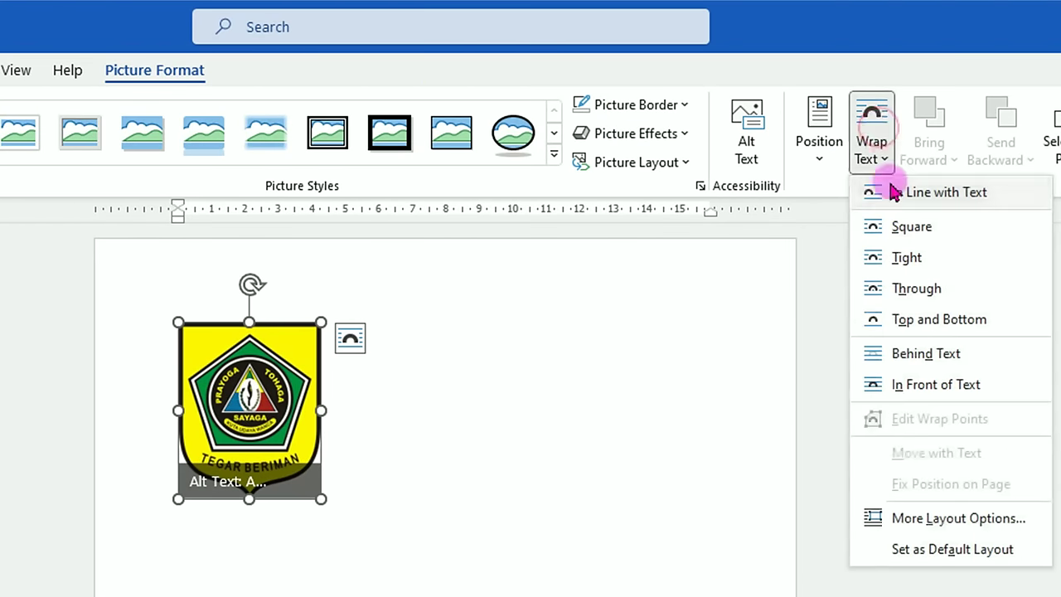
pyautogui.click(941, 385)
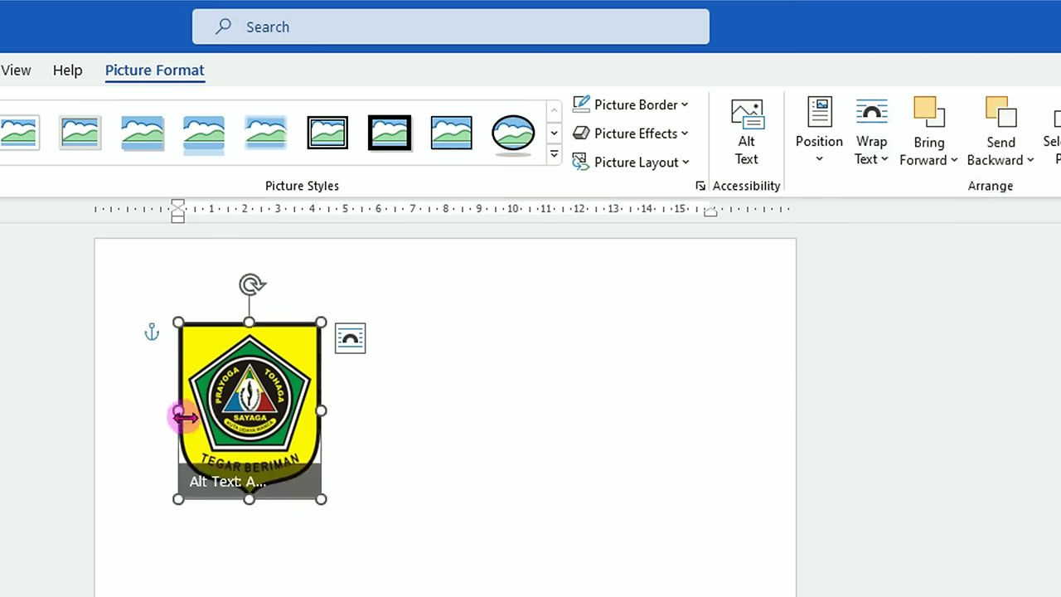
pyautogui.rightClick(278, 347)
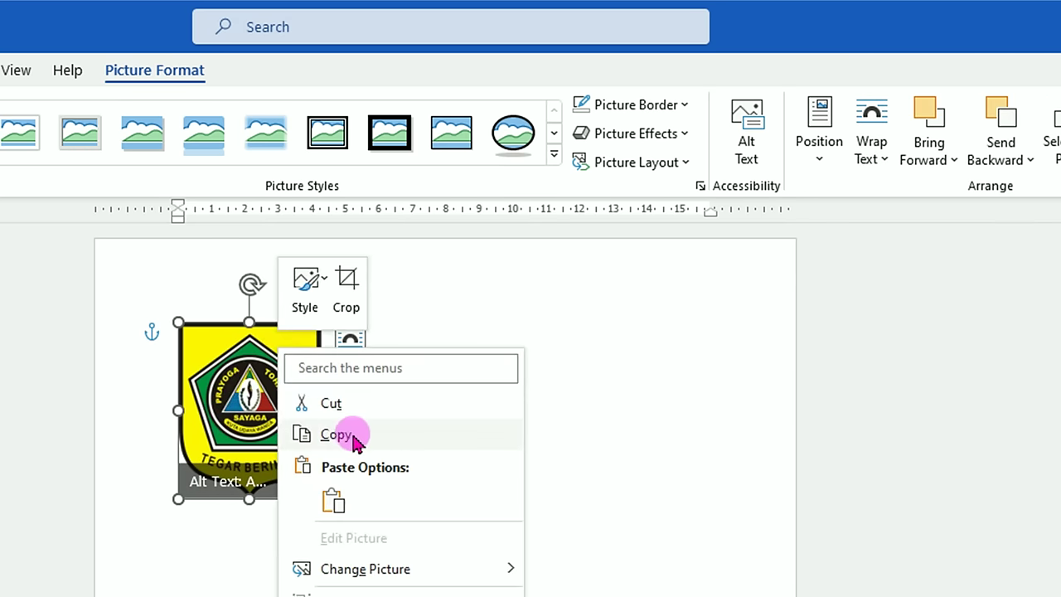
pyautogui.click(354, 441)
# Paste the logo onto the Document1 cover, shrunk, in the bottom-left beside the company name.
pyautogui.moveTo(363, 586)
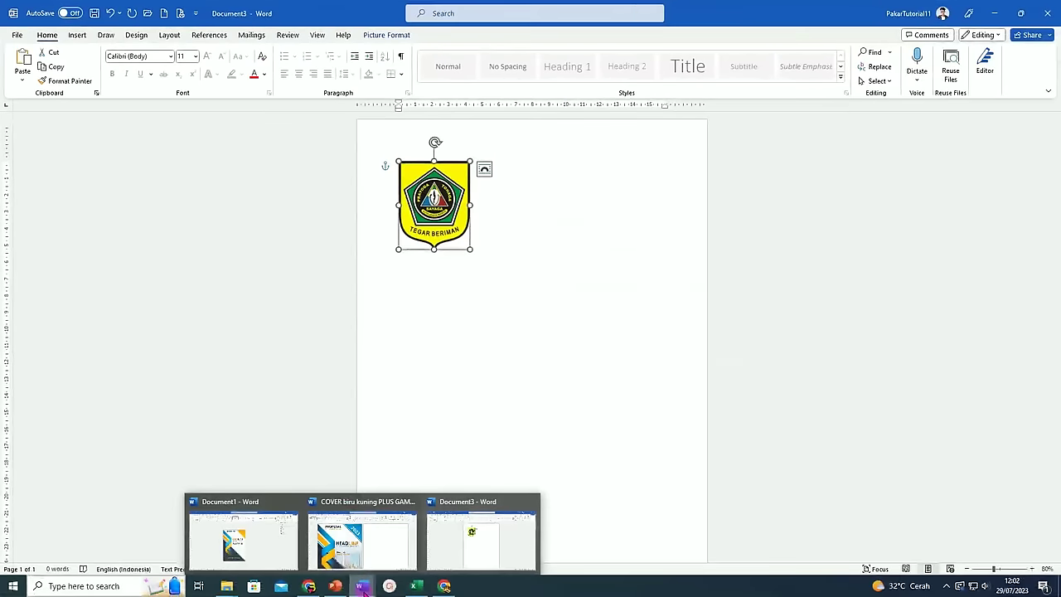
pyautogui.click(243, 547)
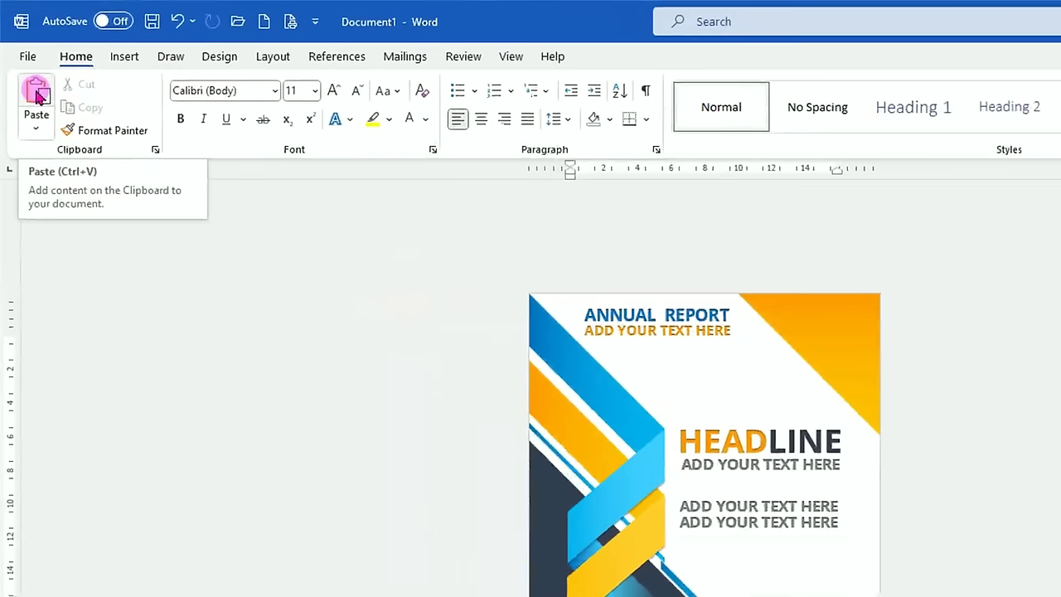
pyautogui.click(36, 95)
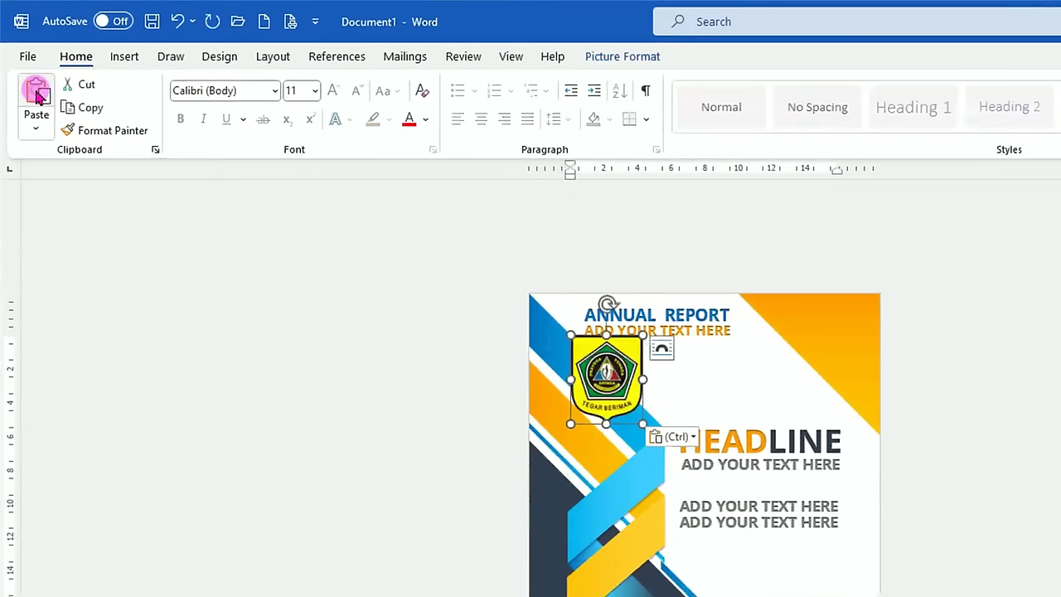
pyautogui.moveTo(549, 335); pyautogui.dragTo(379, 432)
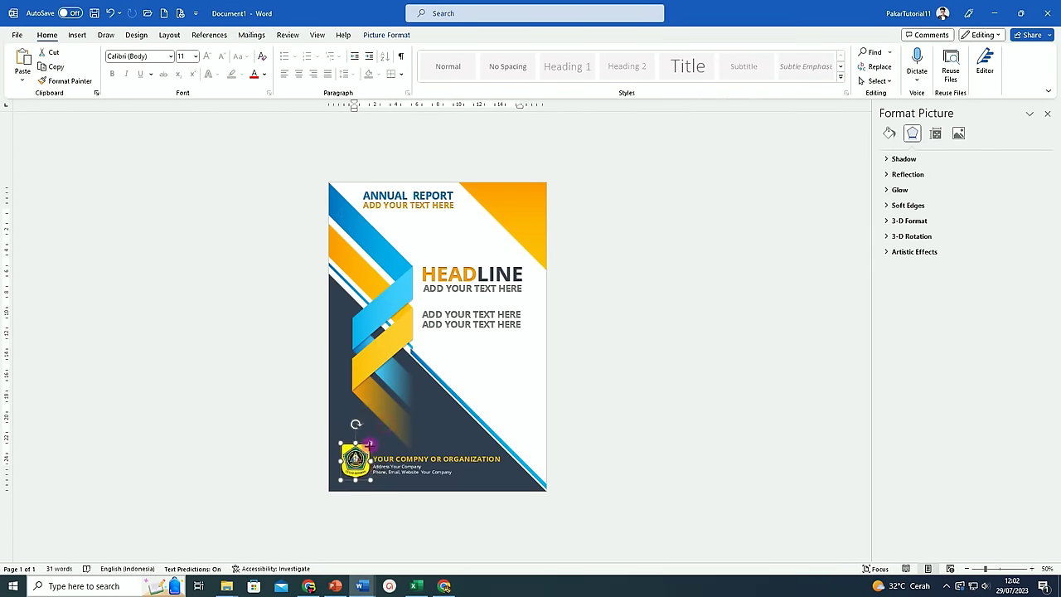
pyautogui.moveTo(380, 432); pyautogui.dragTo(361, 467)
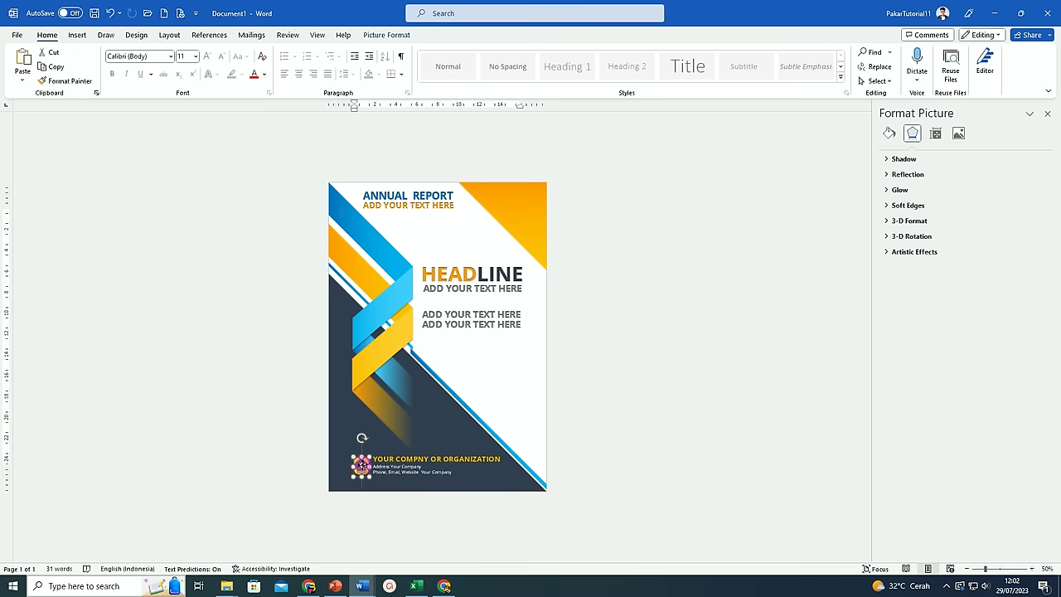
pyautogui.click(501, 515)
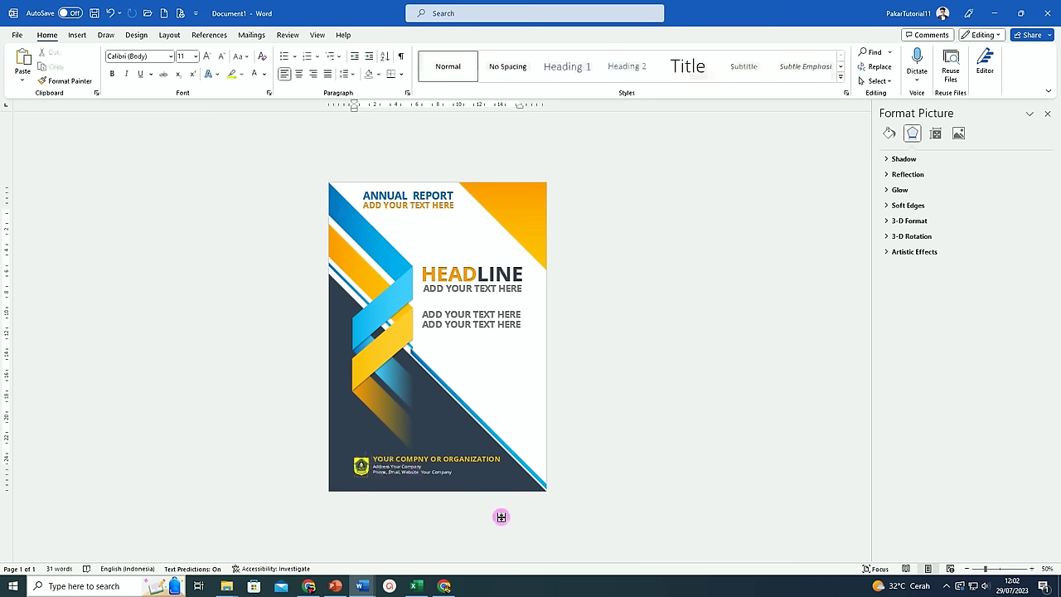
pyautogui.click(530, 210)
pyautogui.scroll(3, 627, 229)
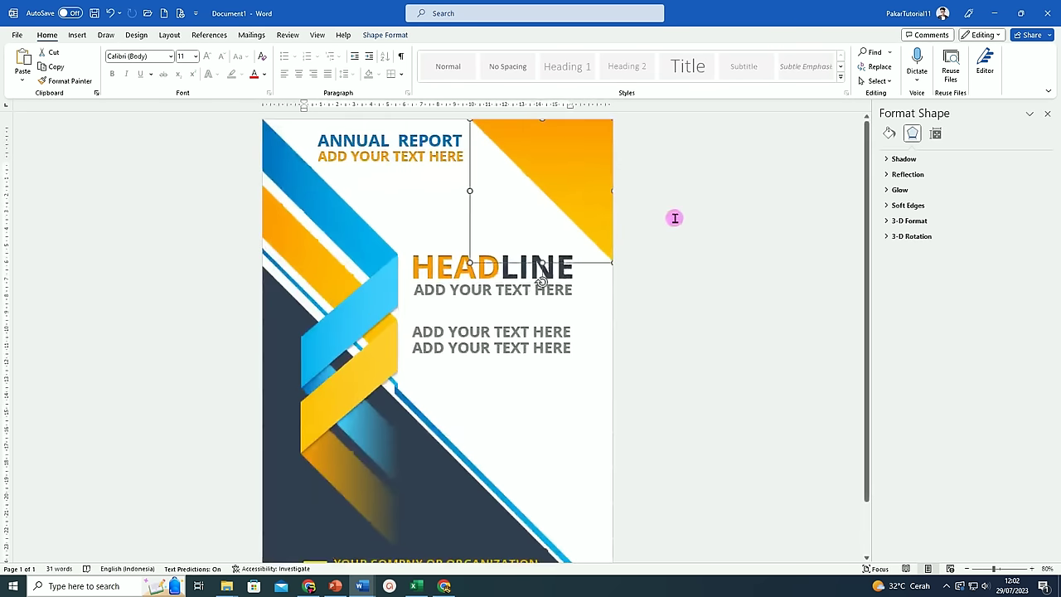
# Recolour the top-right triangle's two gradient stops to light blue and blue.
pyautogui.click(888, 134)
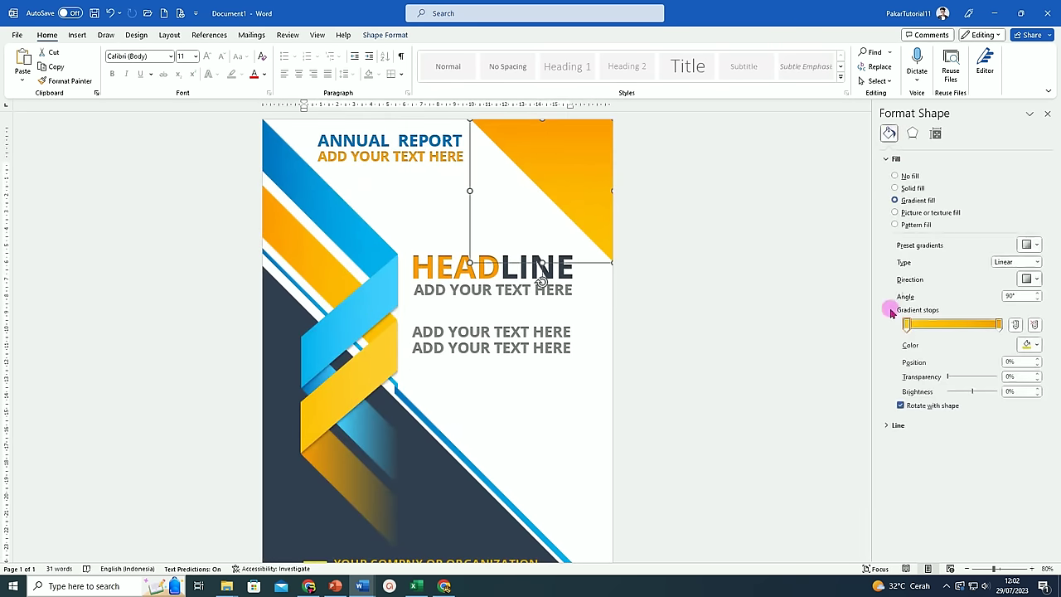
pyautogui.click(1037, 346)
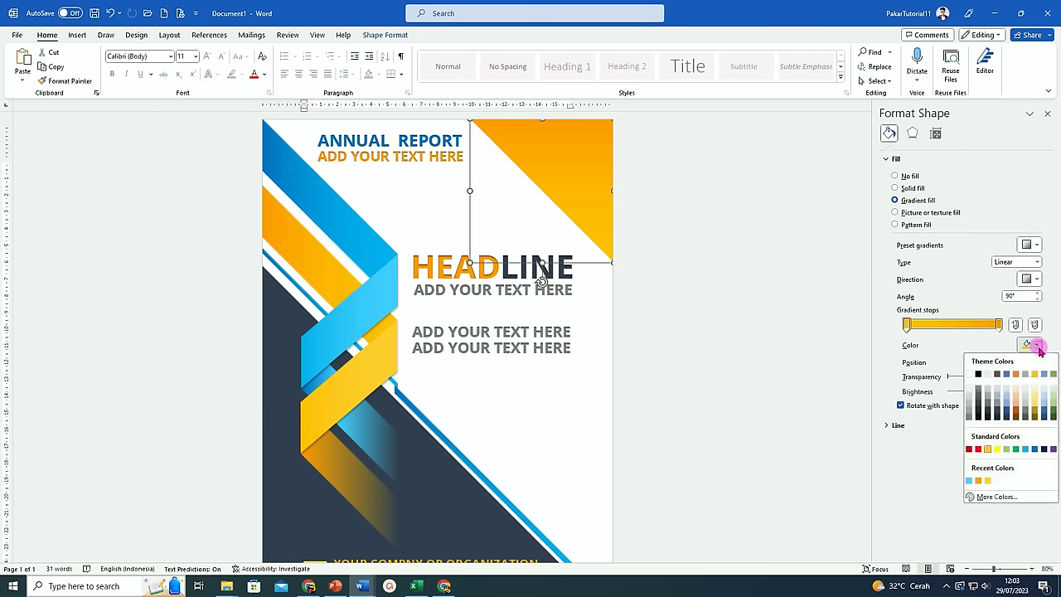
pyautogui.click(1025, 449)
pyautogui.click(999, 326)
pyautogui.click(1036, 345)
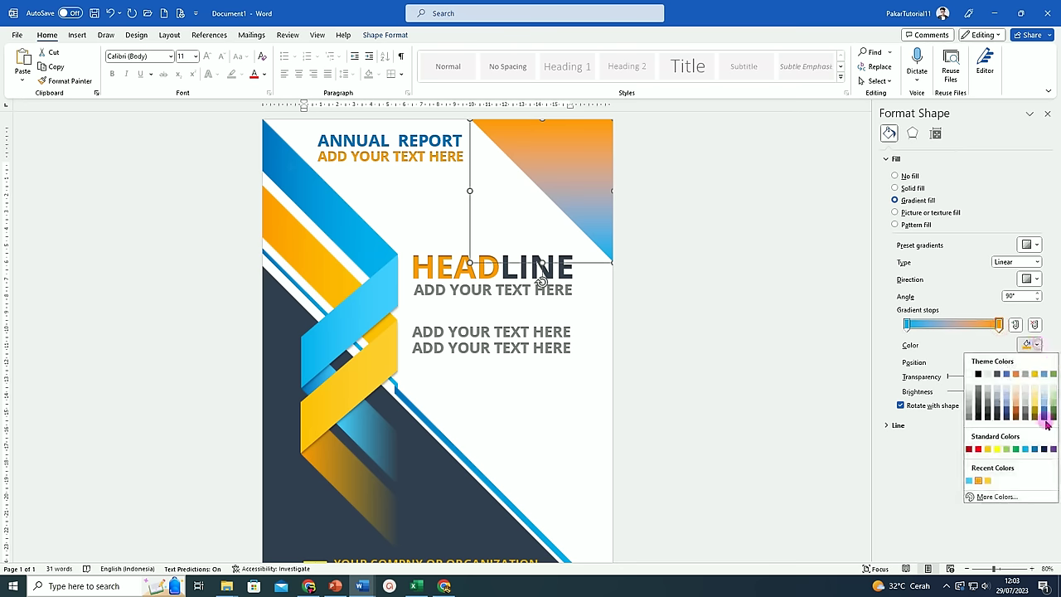
pyautogui.click(1034, 449)
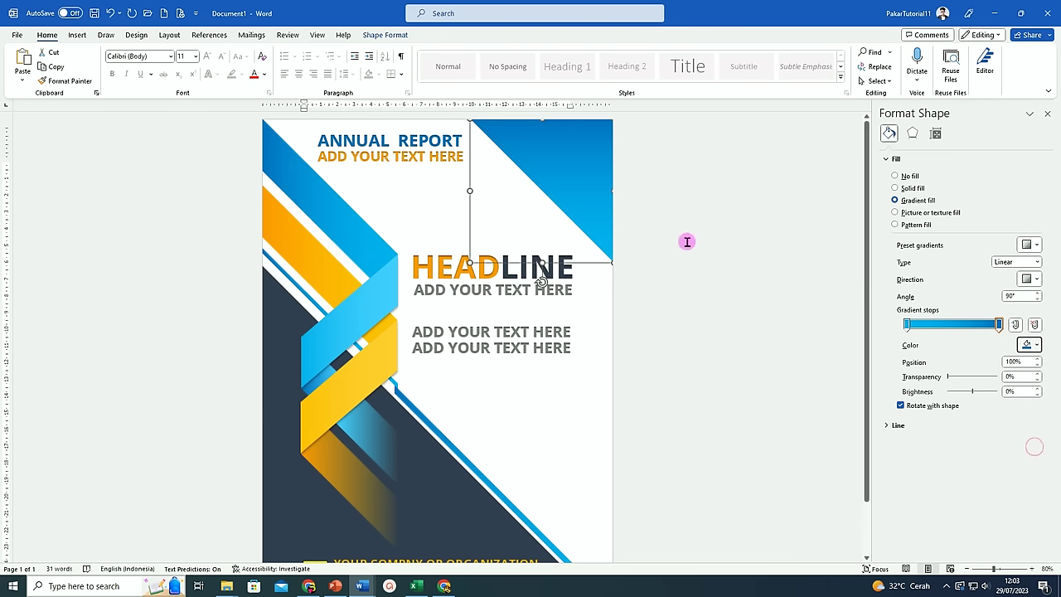
pyautogui.press('Escape')
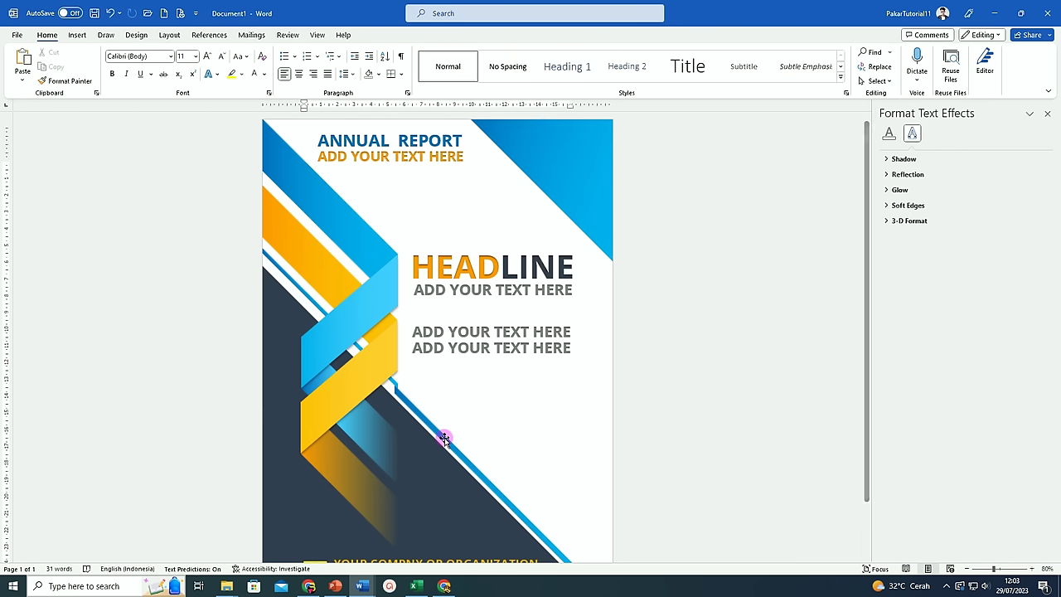
pyautogui.click(440, 438)
# Duplicate the thin diagonal stripe, place it along the top-right triangle, and fill it dark slate.
pyautogui.hotkey('ctrl', 'd')
pyautogui.hotkey('ctrl', 'd')
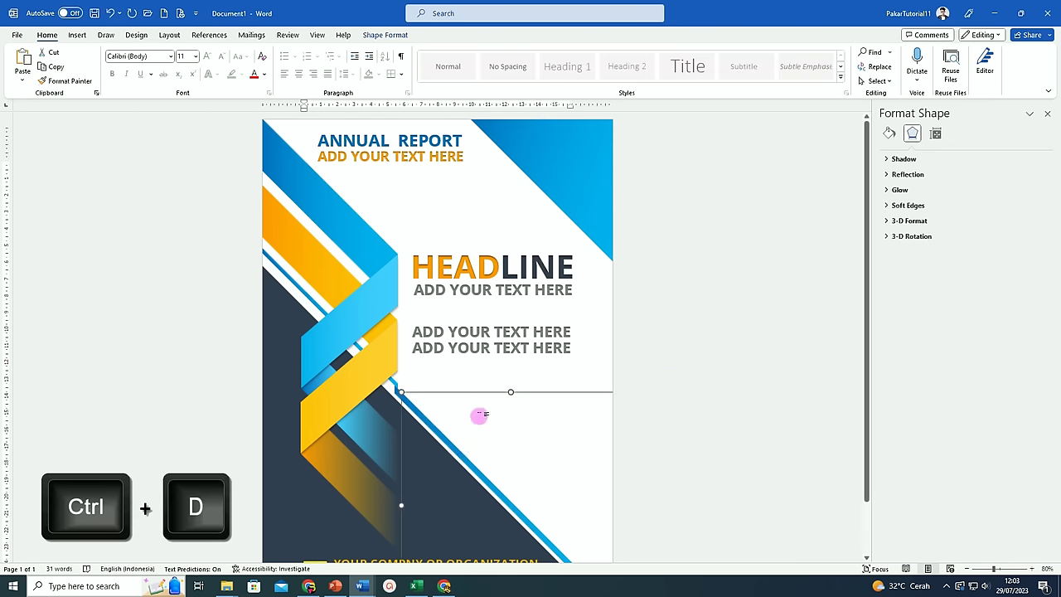
pyautogui.moveTo(480, 393)
pyautogui.mouseDown()
pyautogui.moveTo(531, 111)
pyautogui.moveTo(583, 330)
pyautogui.moveTo(595, 311)
pyautogui.mouseUp()
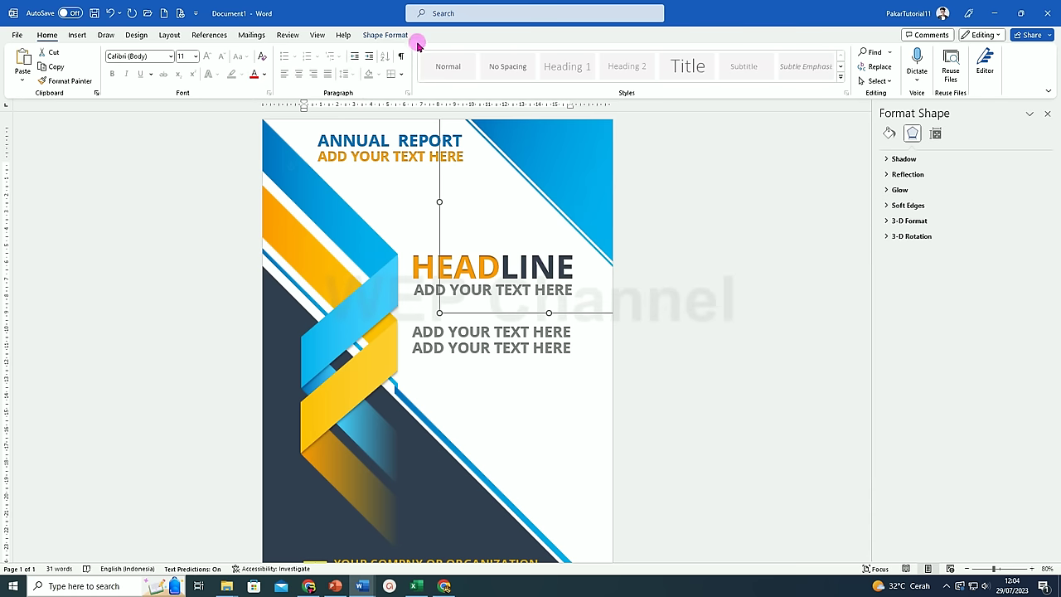
pyautogui.click(392, 35)
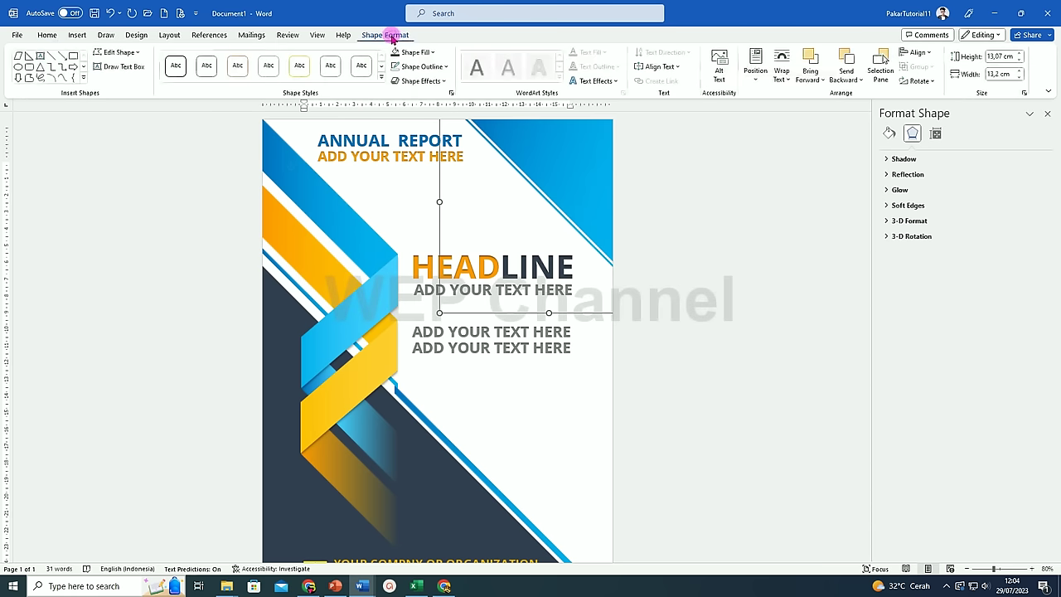
pyautogui.click(432, 53)
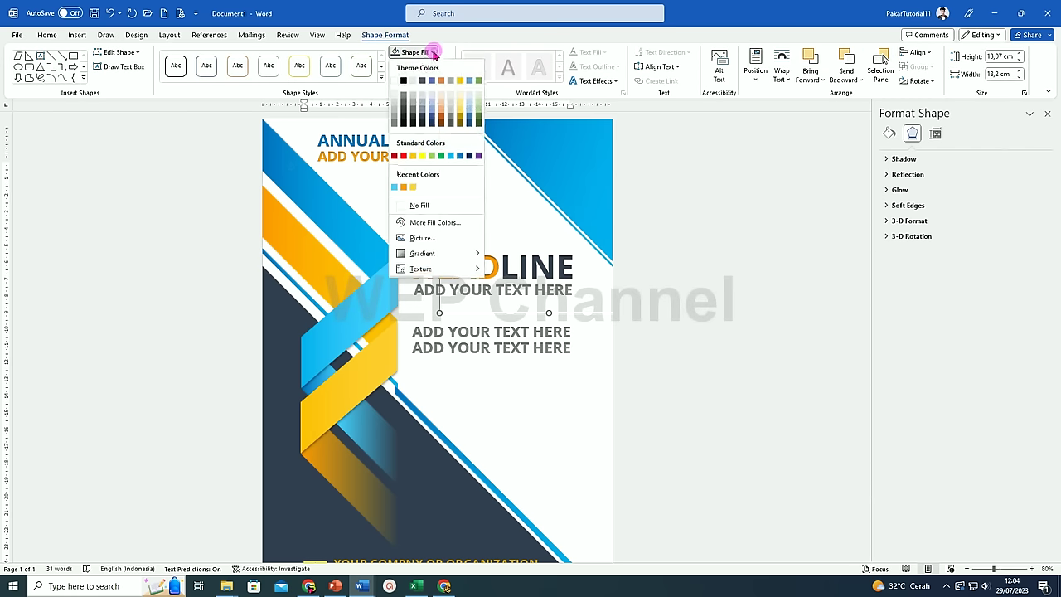
pyautogui.click(430, 117)
pyautogui.click(787, 296)
pyautogui.scroll(-1, 511, 309)
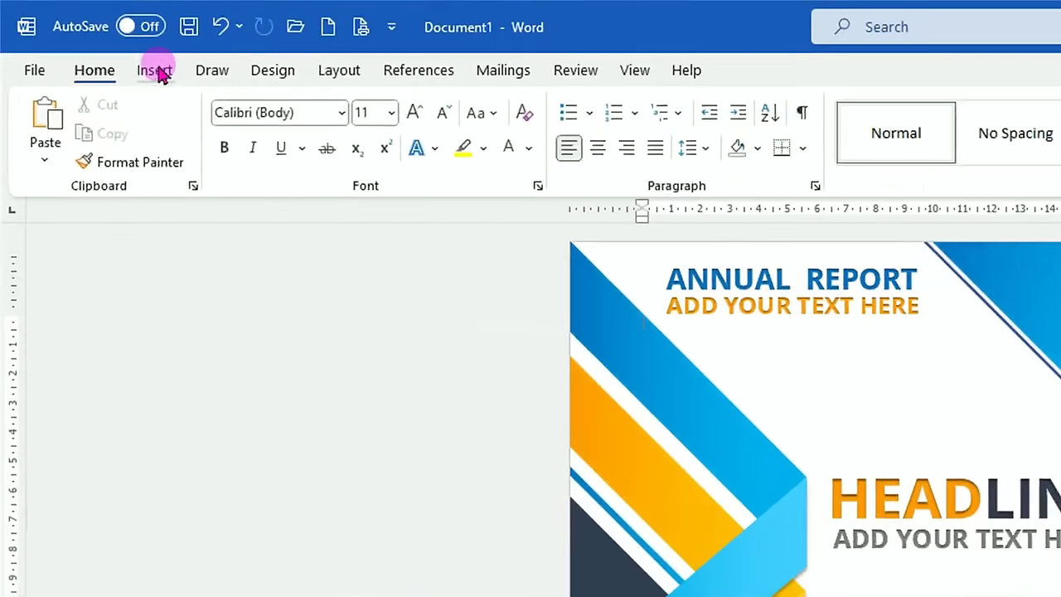
# Draw a 21.43 × 20.99 cm rectangle over the cover's middle with no outline.
pyautogui.click(77, 35)
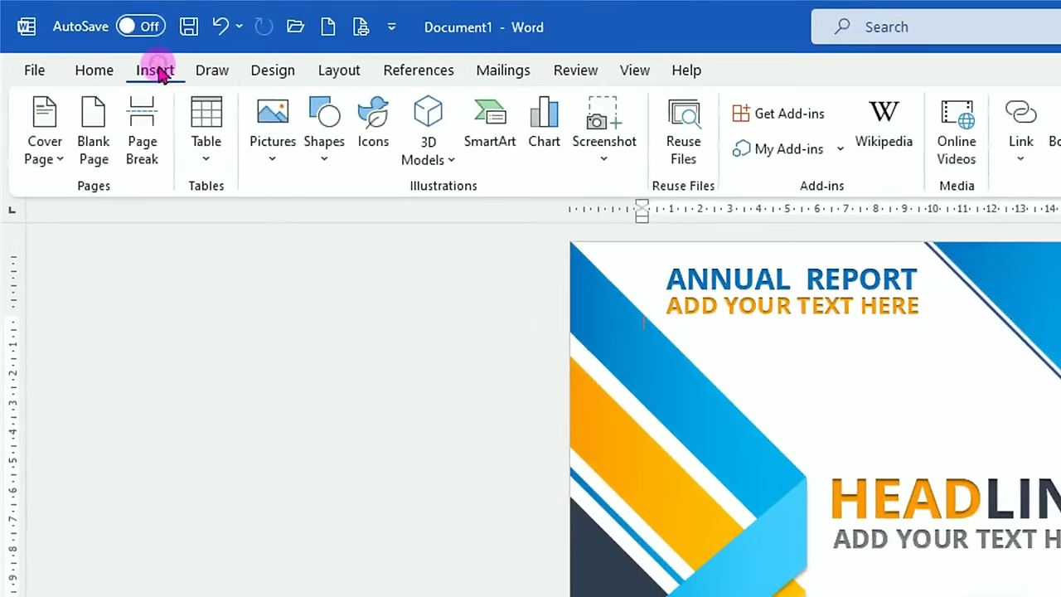
pyautogui.click(325, 159)
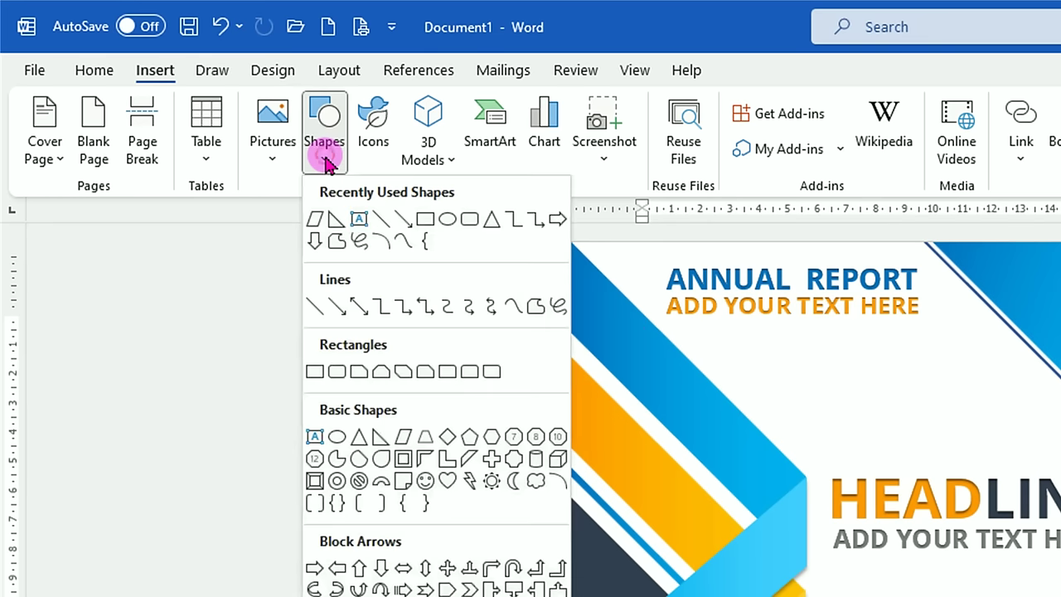
pyautogui.click(315, 373)
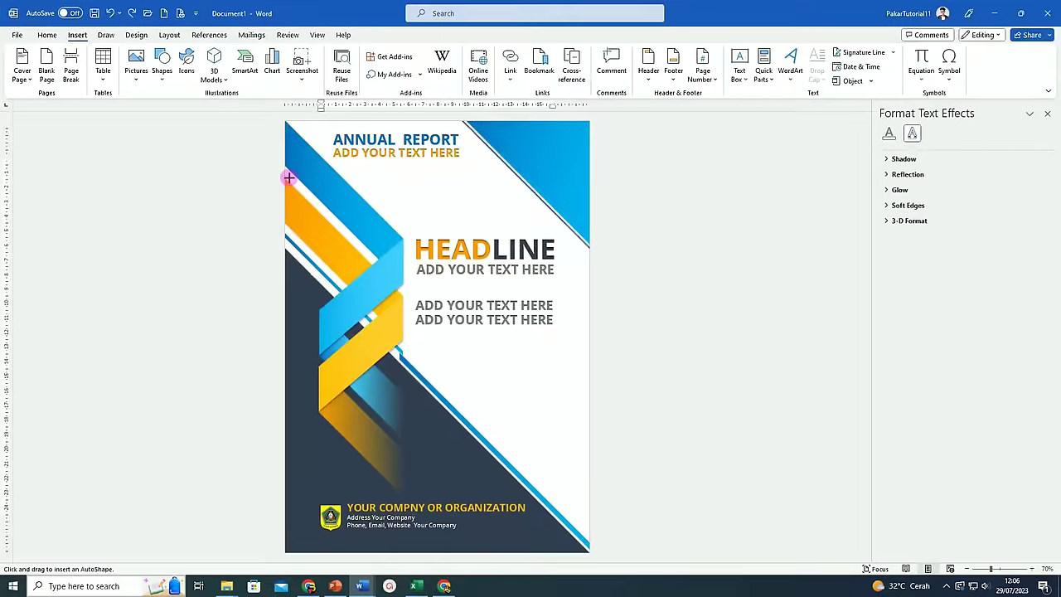
pyautogui.moveTo(286, 176)
pyautogui.mouseDown()
pyautogui.moveTo(567, 495)
pyautogui.moveTo(589, 490)
pyautogui.mouseUp()
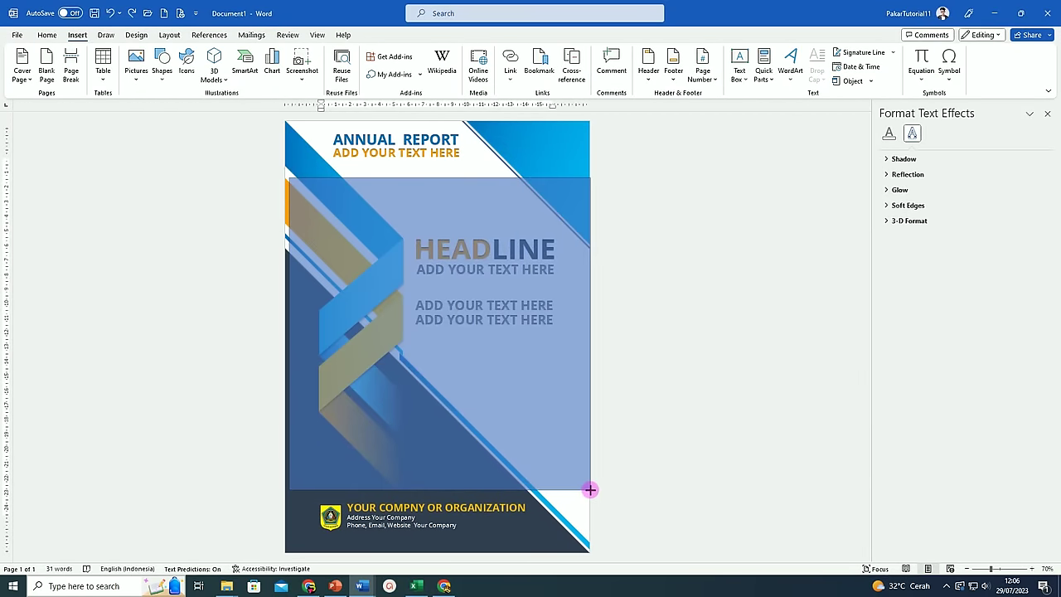
pyautogui.moveTo(589, 490); pyautogui.dragTo(589, 489)
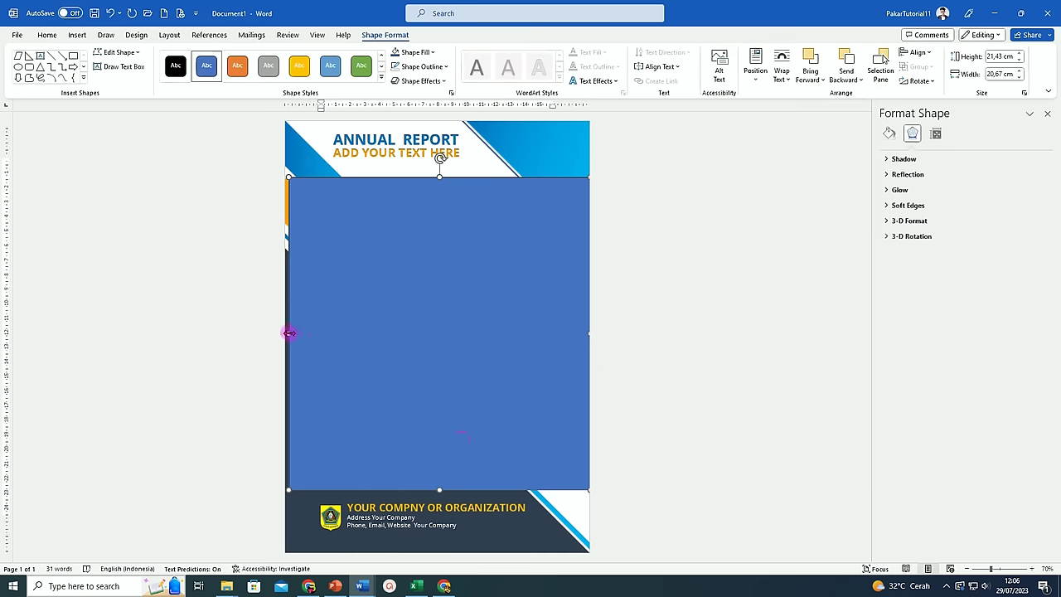
pyautogui.click(447, 67)
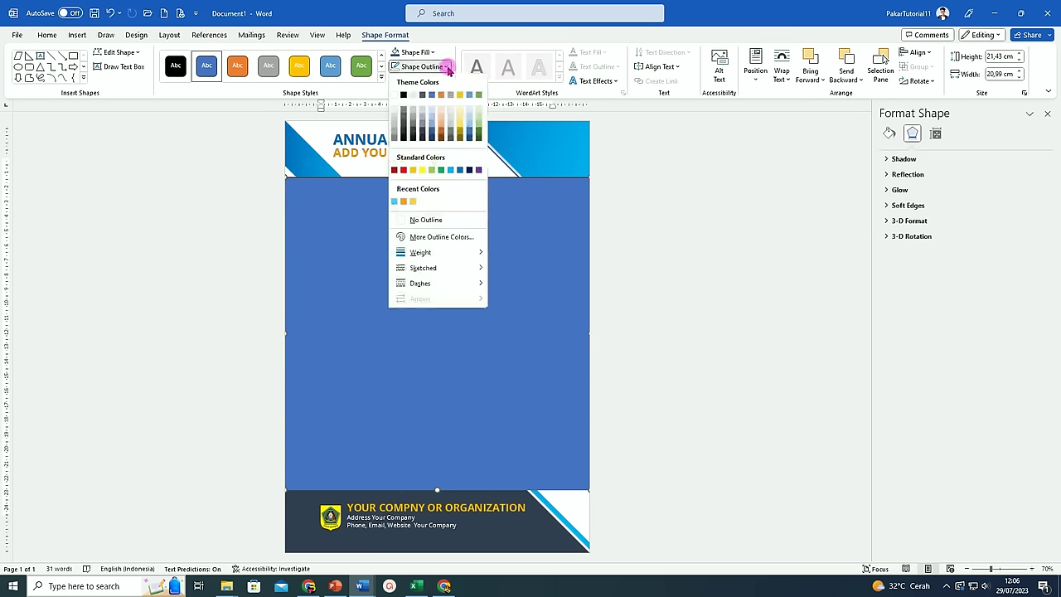
pyautogui.click(428, 220)
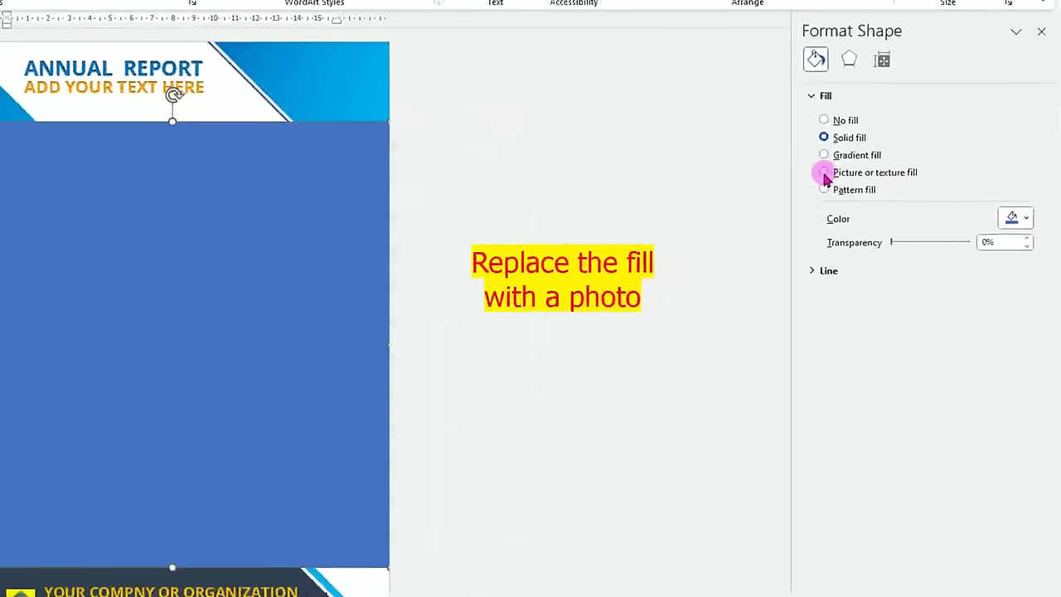
# Fill the rectangle with the Dubai skyline photo from Downloads and move it lower.
pyautogui.click(894, 212)
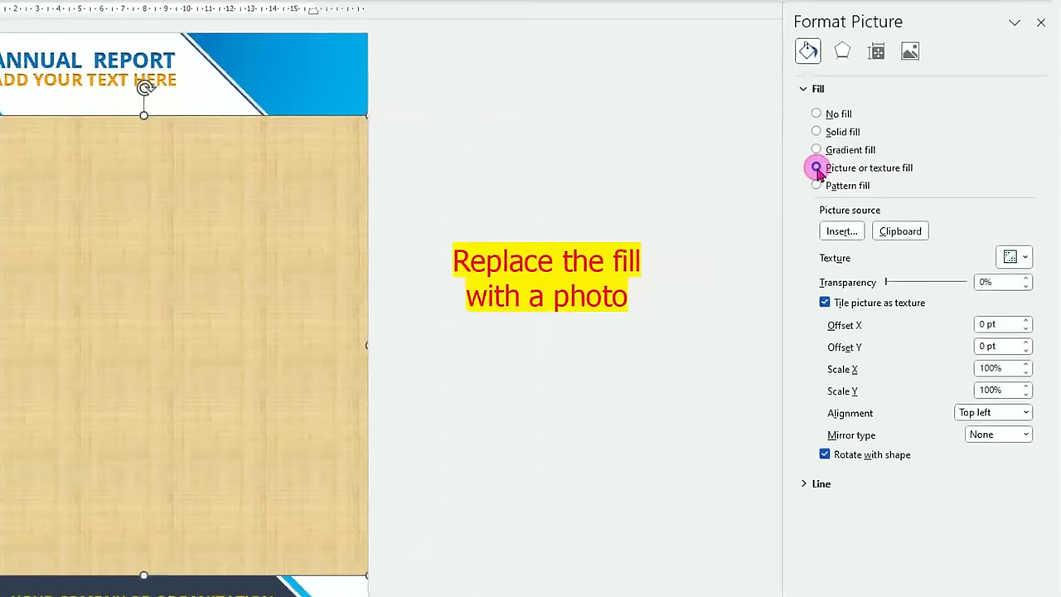
pyautogui.click(843, 233)
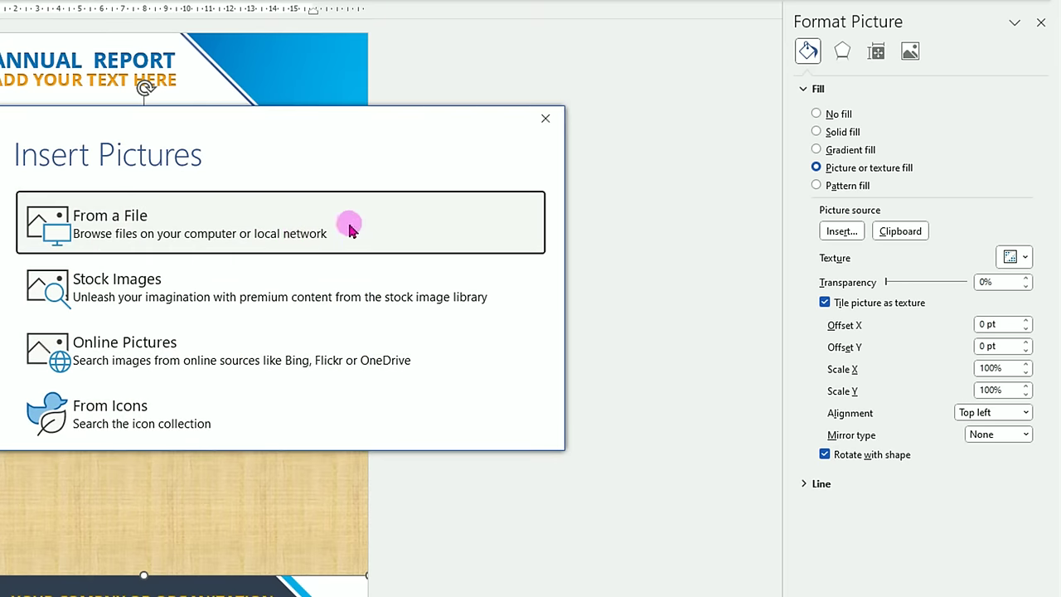
pyautogui.click(123, 226)
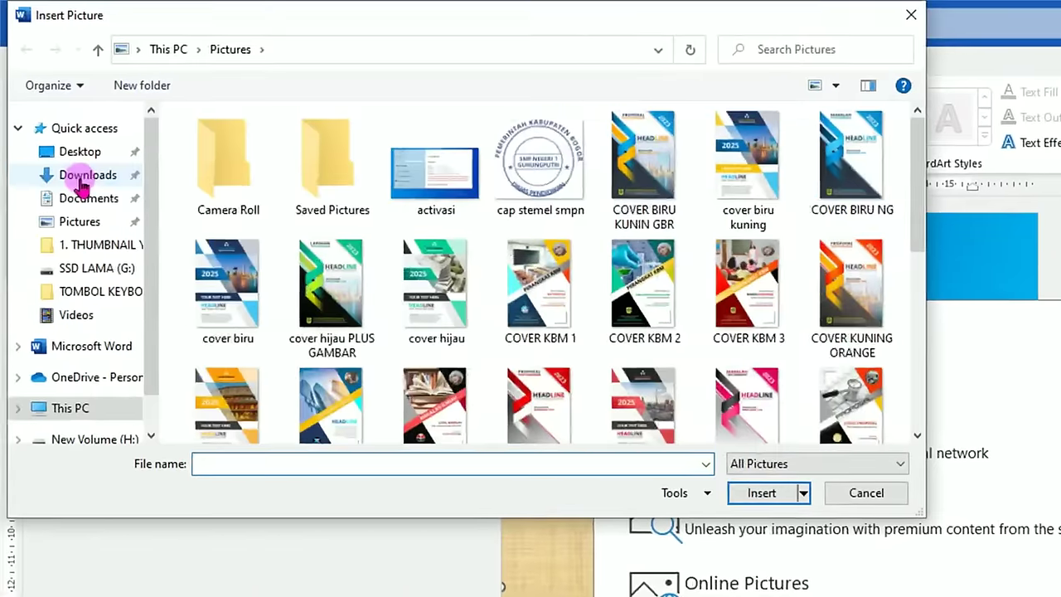
pyautogui.click(88, 175)
pyautogui.scroll(-5, 699, 268)
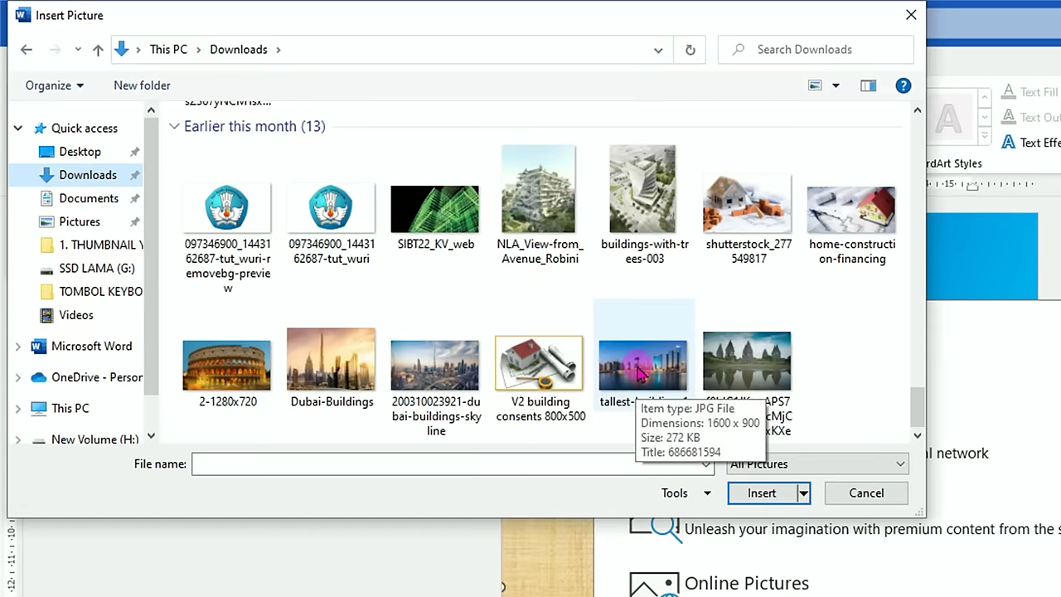
pyautogui.click(642, 373)
pyautogui.click(762, 492)
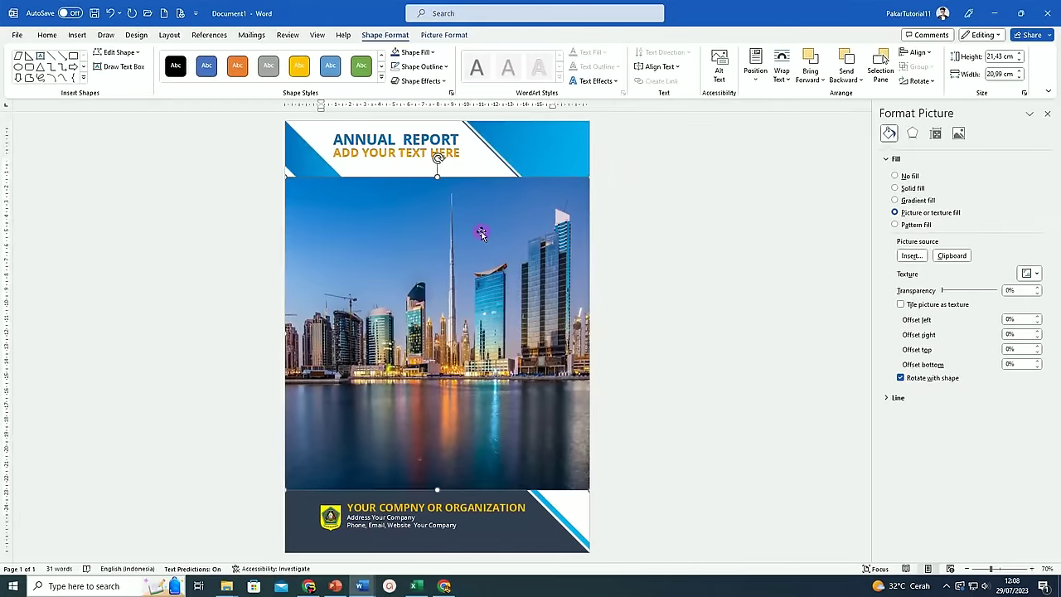
pyautogui.moveTo(480, 234); pyautogui.dragTo(482, 291)
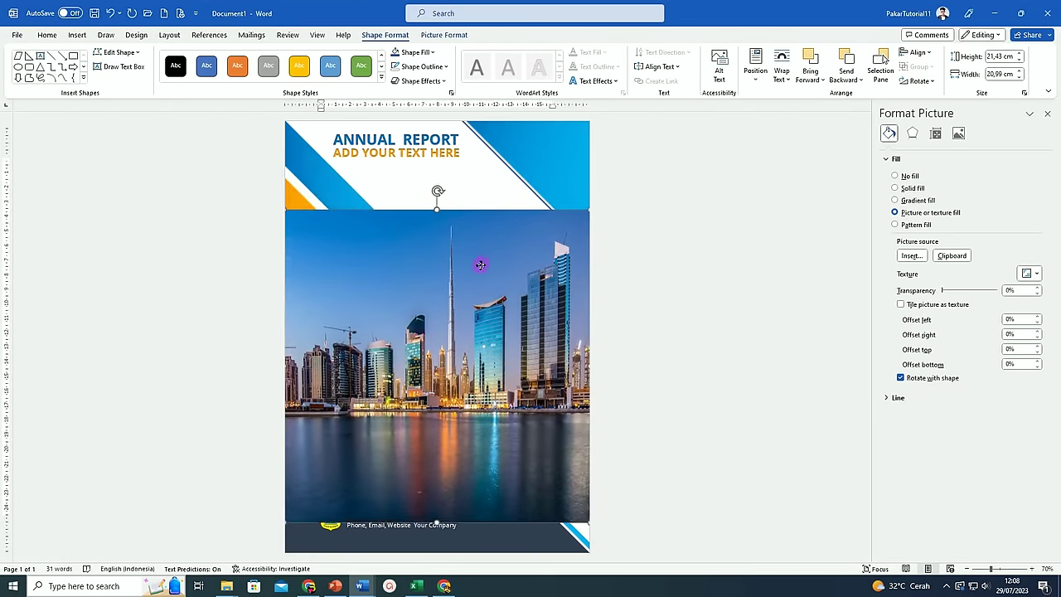
# Duplicate the photo shape and give the copy a gradient fill with both stops white.
pyautogui.hotkey('ctrl', 'd')
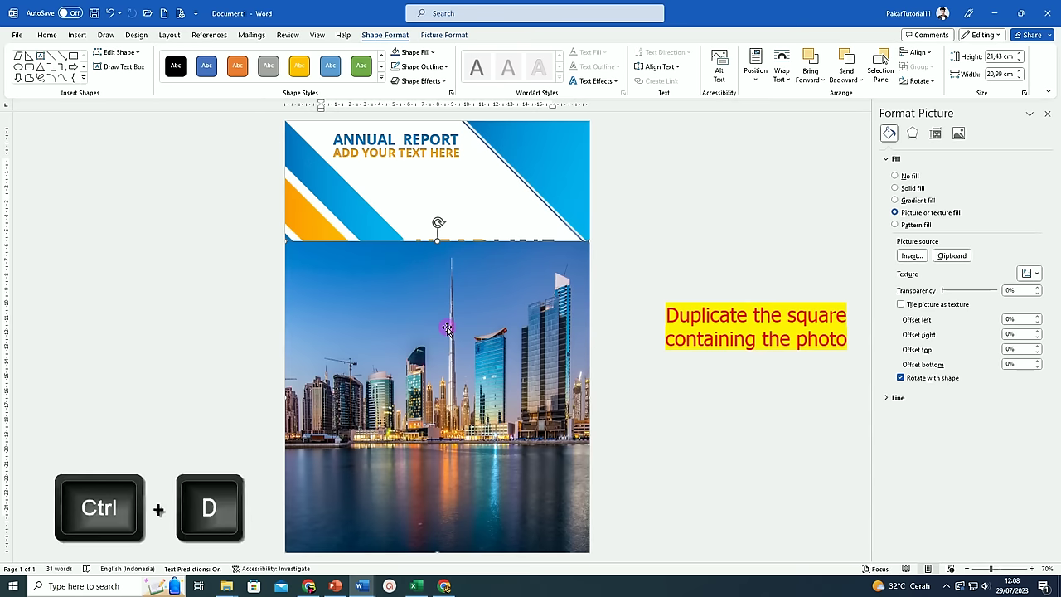
pyautogui.moveTo(447, 328)
pyautogui.mouseDown()
pyautogui.moveTo(465, 278)
pyautogui.moveTo(454, 267)
pyautogui.mouseUp()
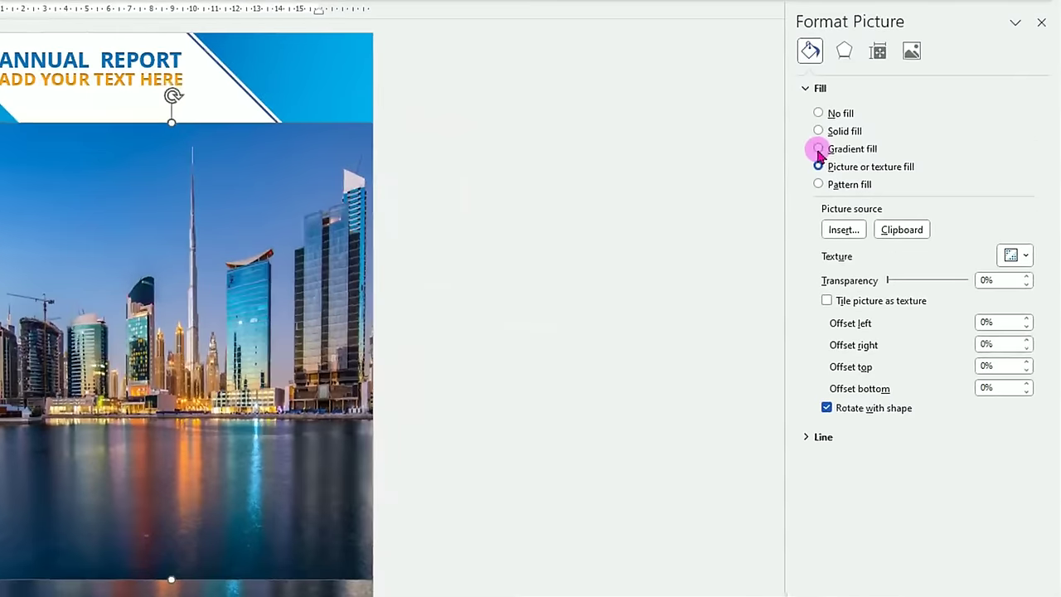
pyautogui.click(818, 149)
pyautogui.click(836, 331)
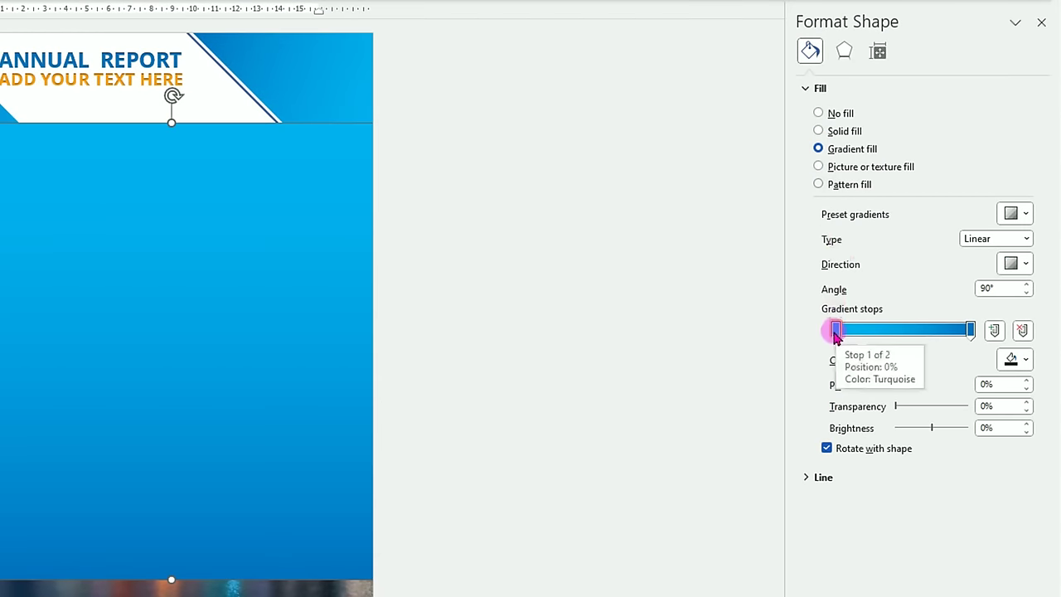
pyautogui.click(1025, 361)
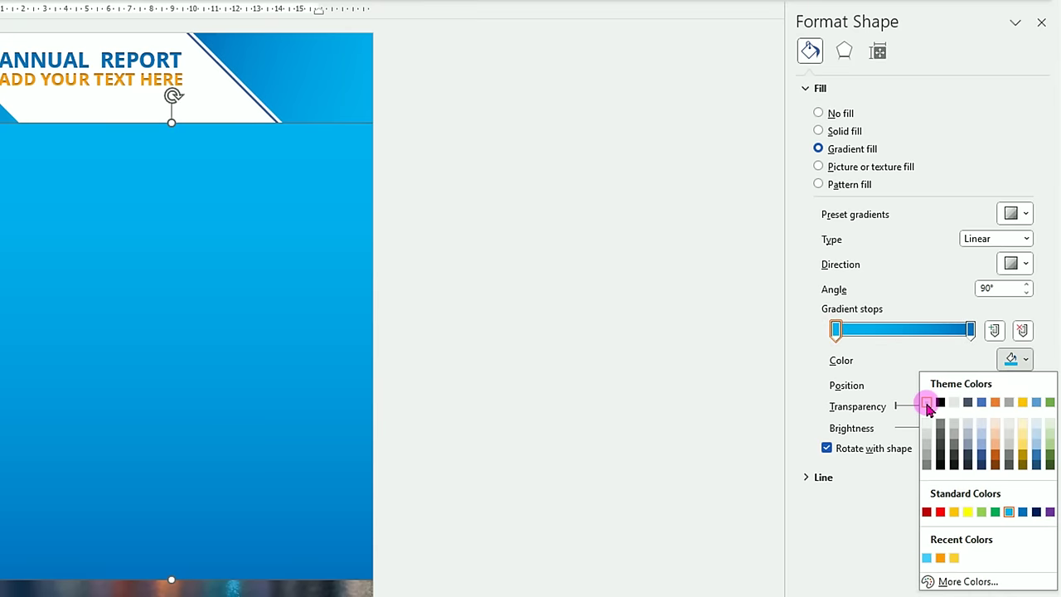
pyautogui.click(926, 402)
pyautogui.click(971, 330)
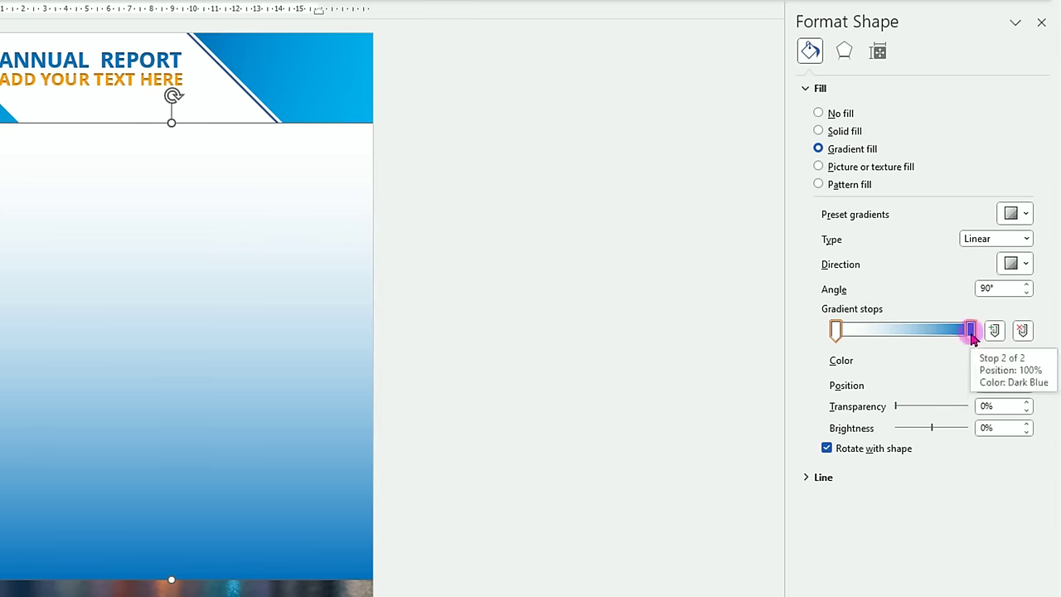
pyautogui.click(1019, 359)
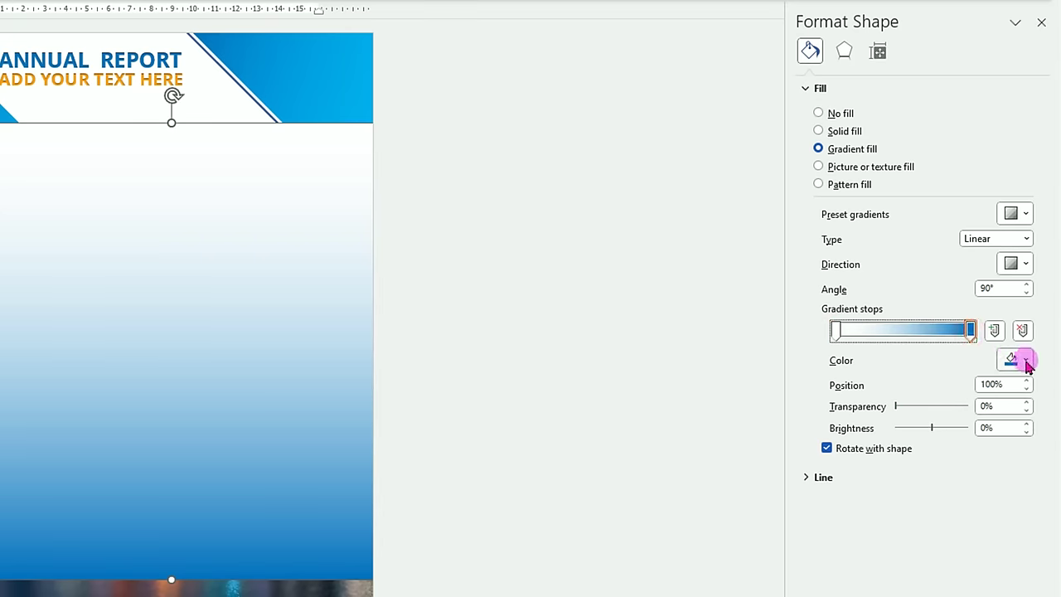
pyautogui.click(1025, 365)
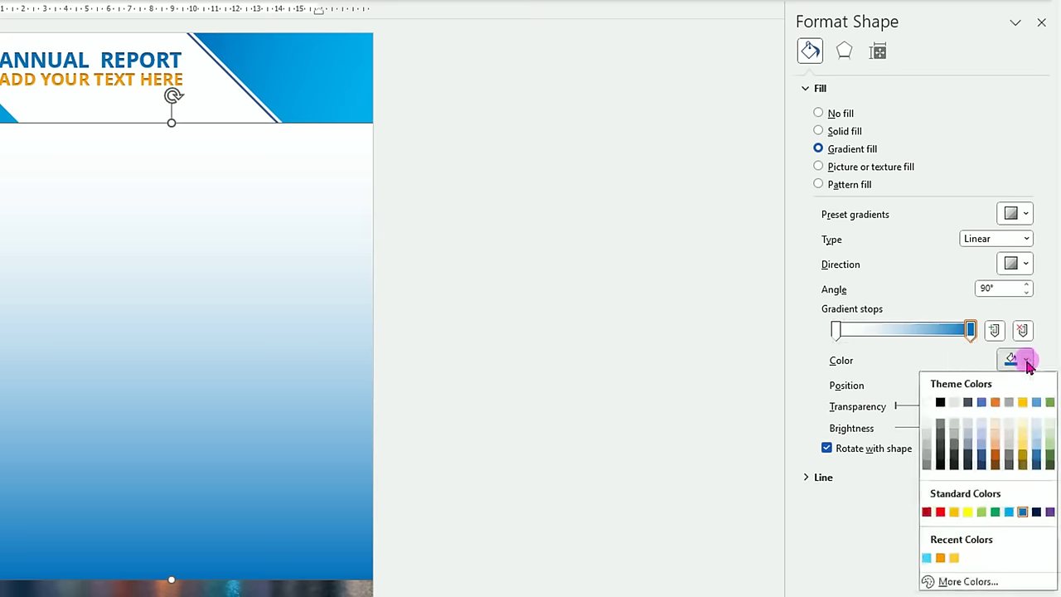
pyautogui.click(927, 403)
# Make the gradient's lower end nearly transparent, align it to the page top, and adjust stop positions.
pyautogui.click(971, 334)
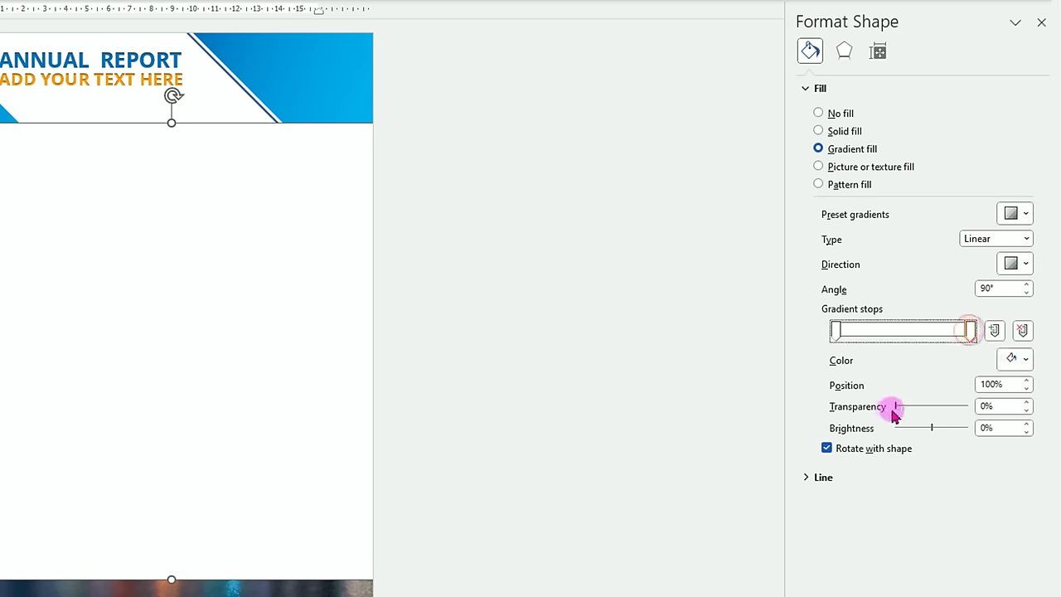
pyautogui.moveTo(895, 409); pyautogui.dragTo(973, 412)
pyautogui.moveTo(473, 218)
pyautogui.mouseDown()
pyautogui.moveTo(459, 162)
pyautogui.moveTo(427, 549)
pyautogui.mouseUp()
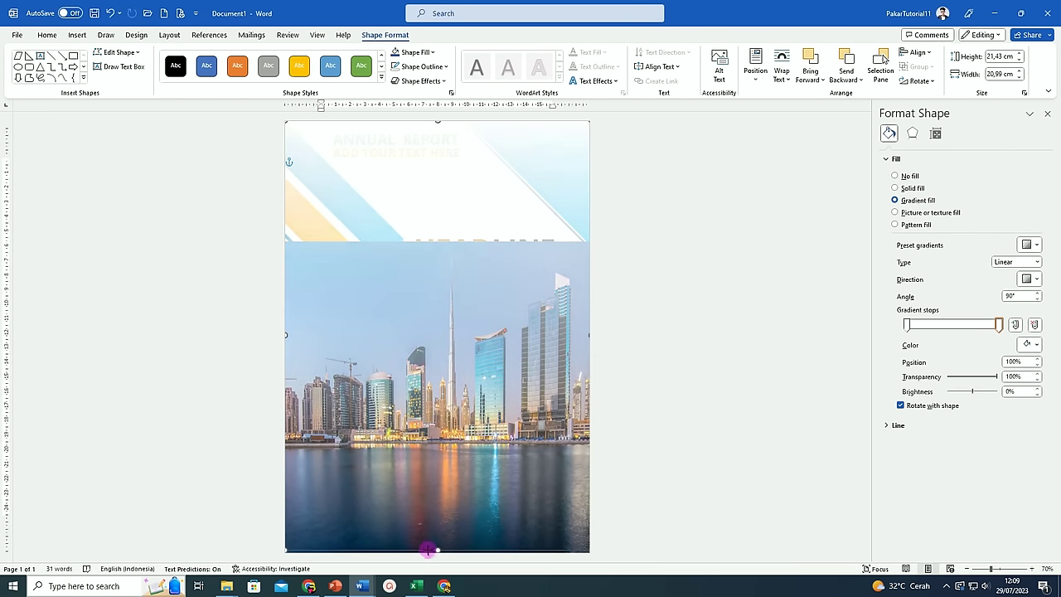
pyautogui.moveTo(909, 326); pyautogui.dragTo(914, 328)
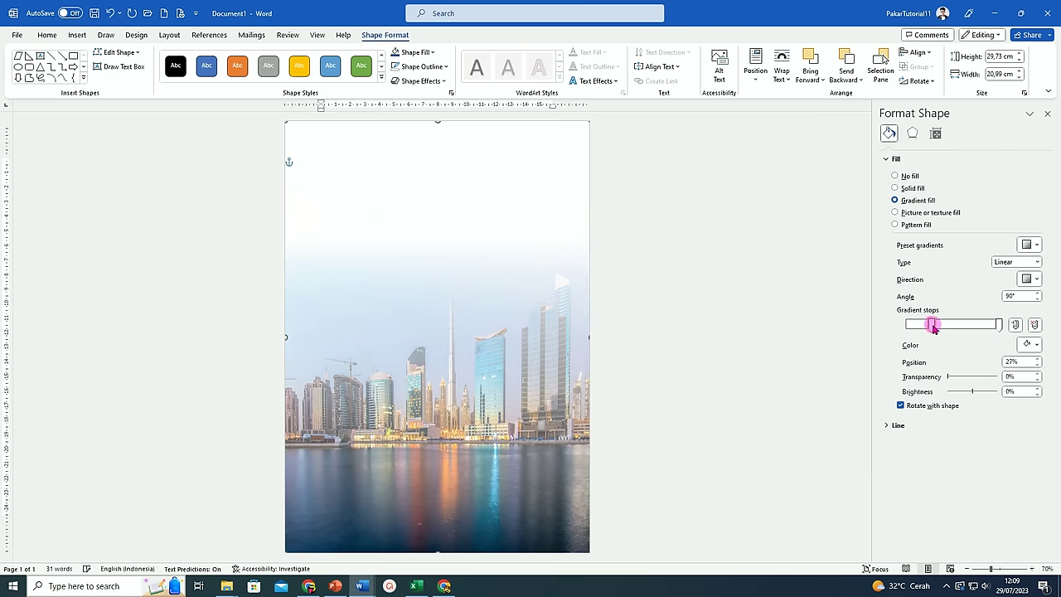
pyautogui.click(1038, 362)
pyautogui.write('30')
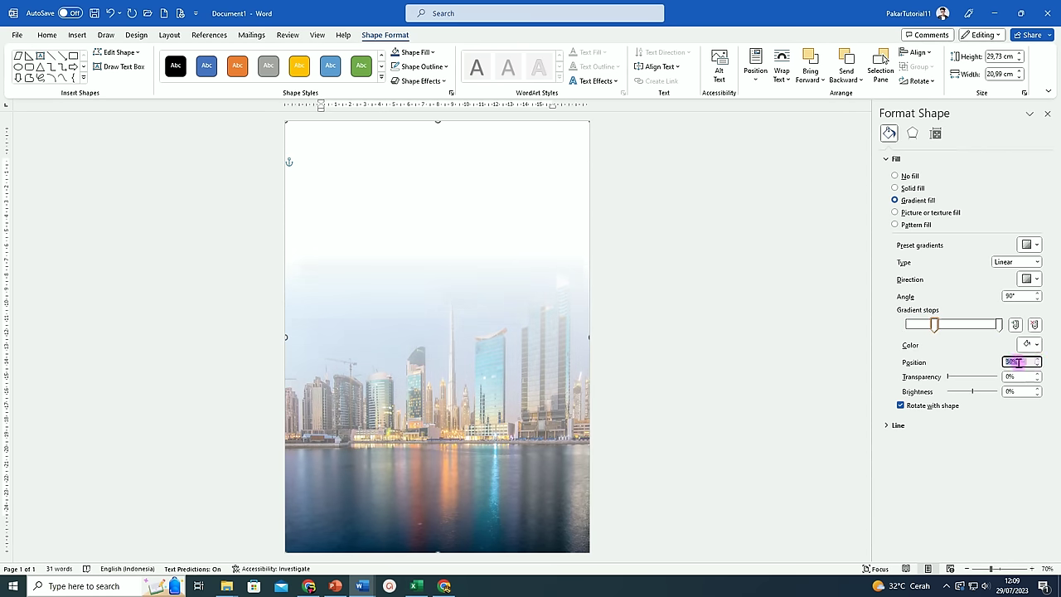
pyautogui.click(748, 281)
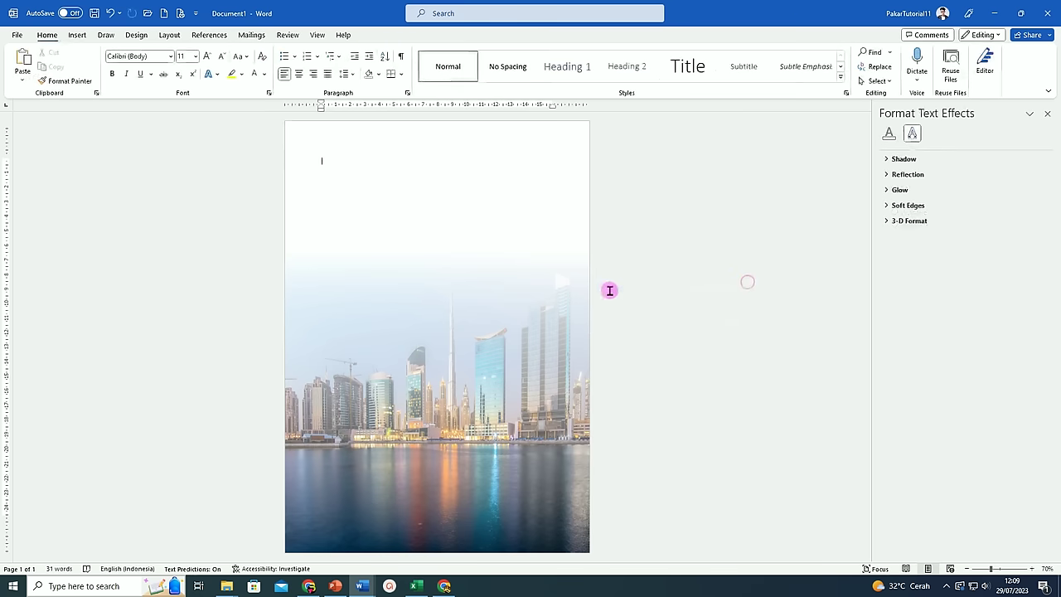
# Send the white gradient overlay, then the skyline photo, to the back.
pyautogui.click(460, 267)
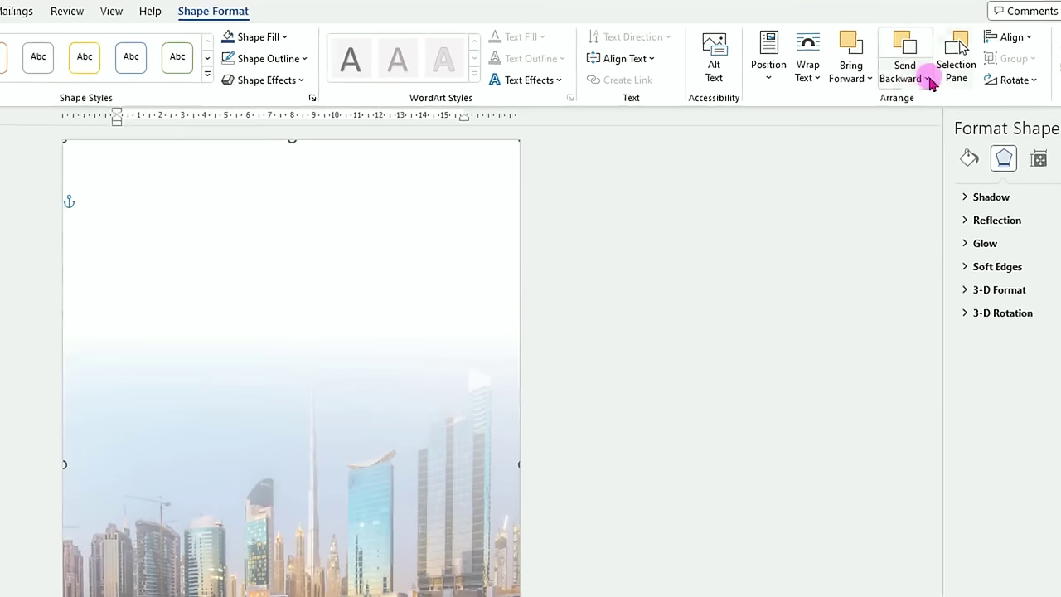
pyautogui.click(928, 78)
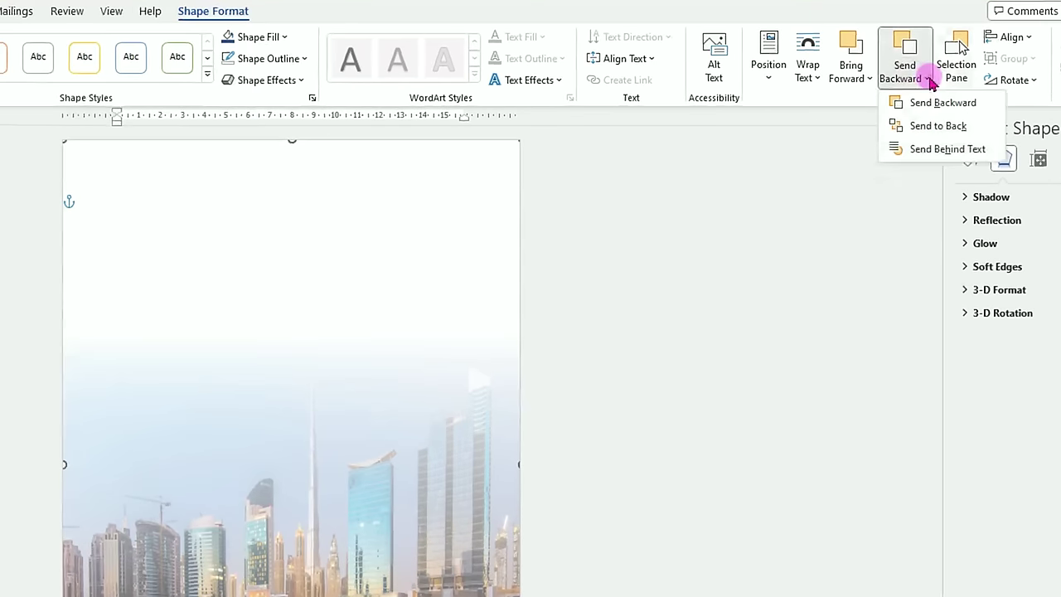
pyautogui.click(946, 129)
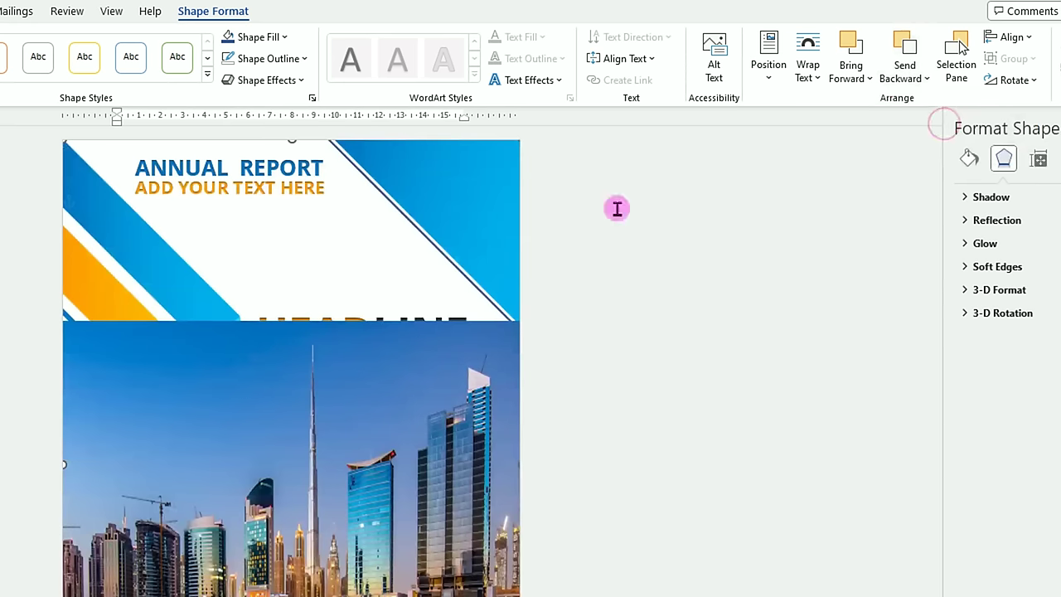
pyautogui.click(371, 381)
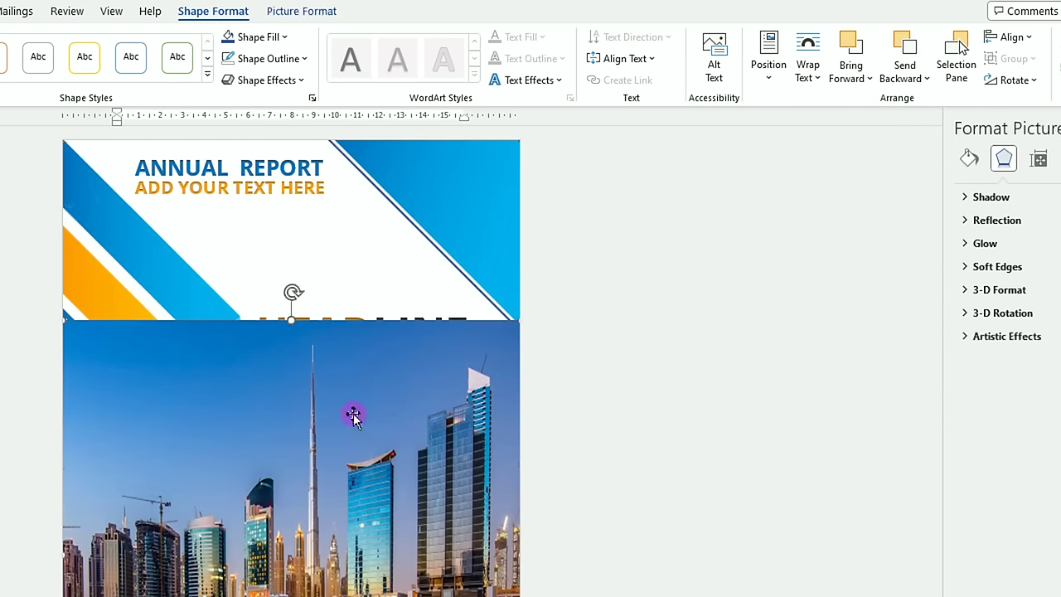
pyautogui.click(928, 79)
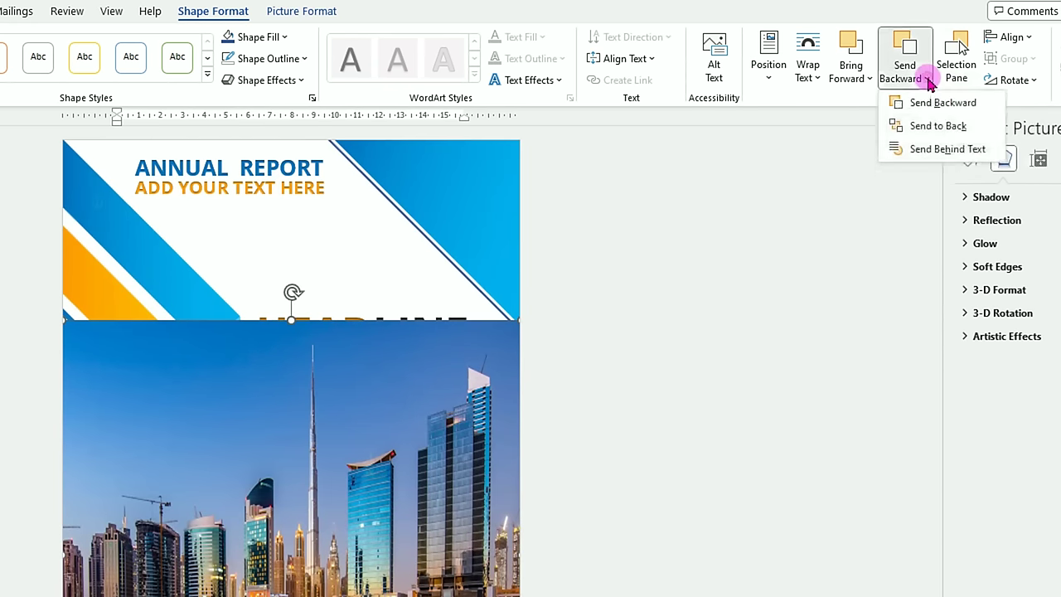
pyautogui.click(941, 127)
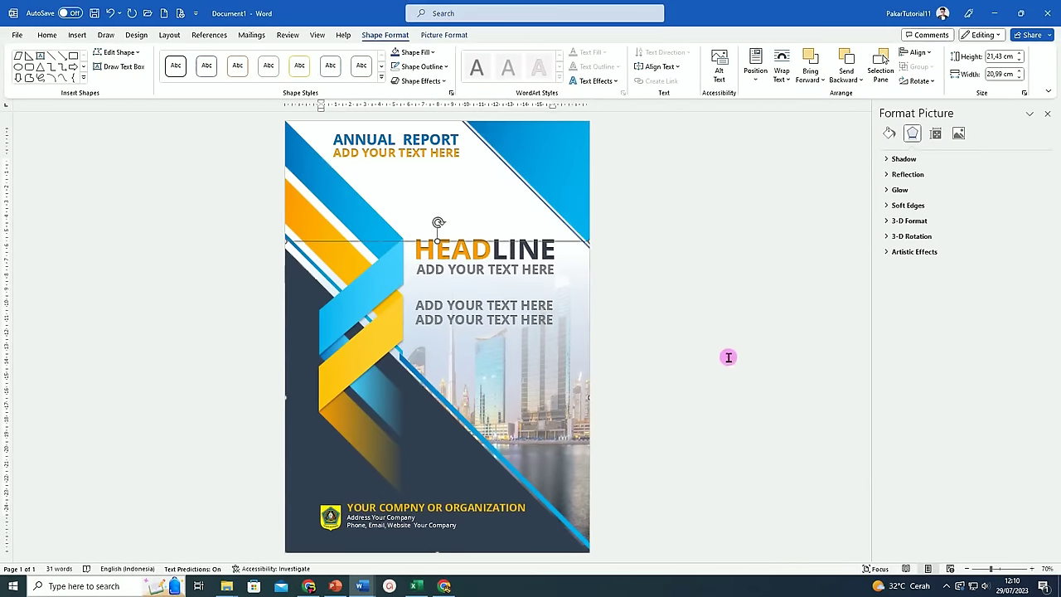
pyautogui.click(727, 357)
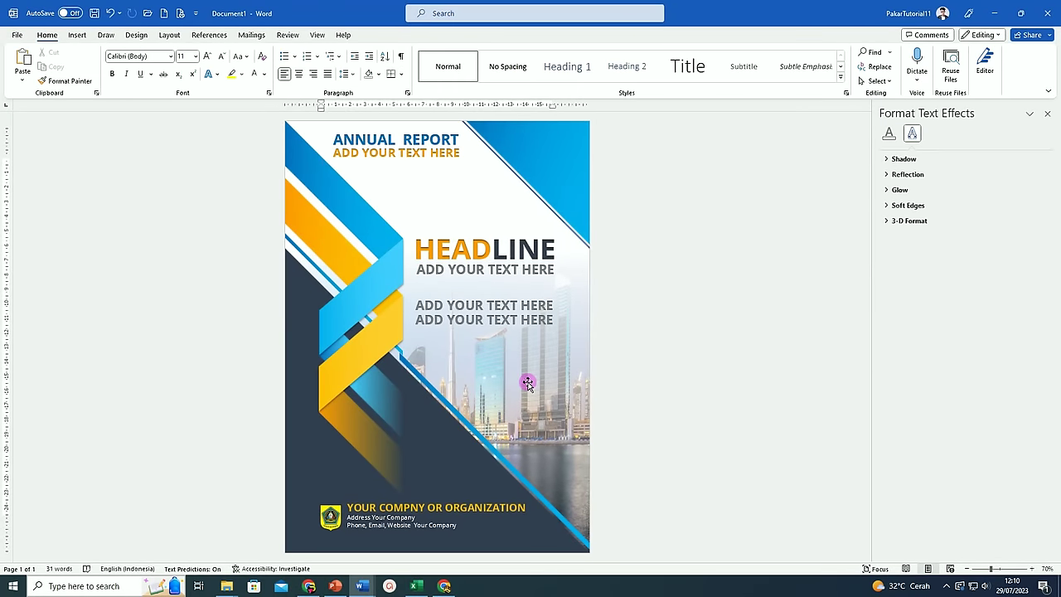
# Delete the duplicate ADD YOUR TEXT HERE text box.
pyautogui.click(504, 319)
pyautogui.click(517, 335)
pyautogui.press('Delete')
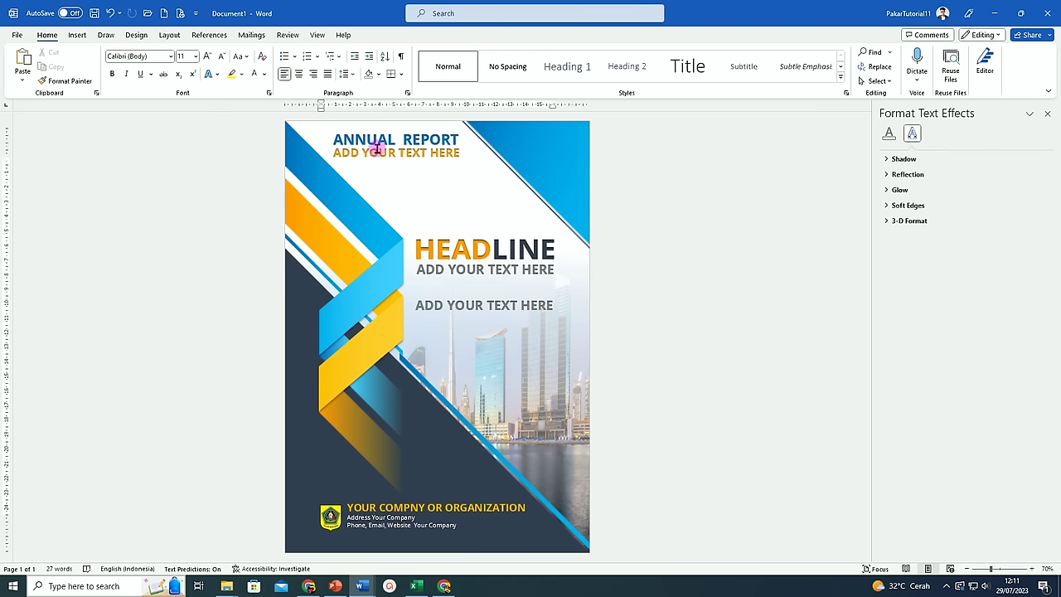
# Select and copy every object on the cover.
pyautogui.hotkey('ctrl', 'a')
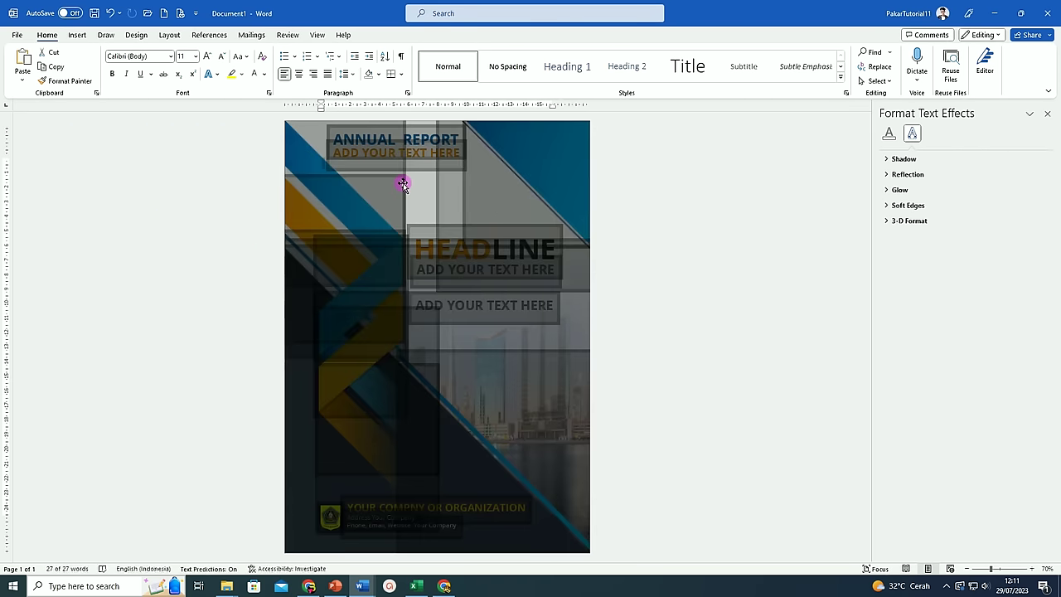
pyautogui.hotkey('ctrl', 'c')
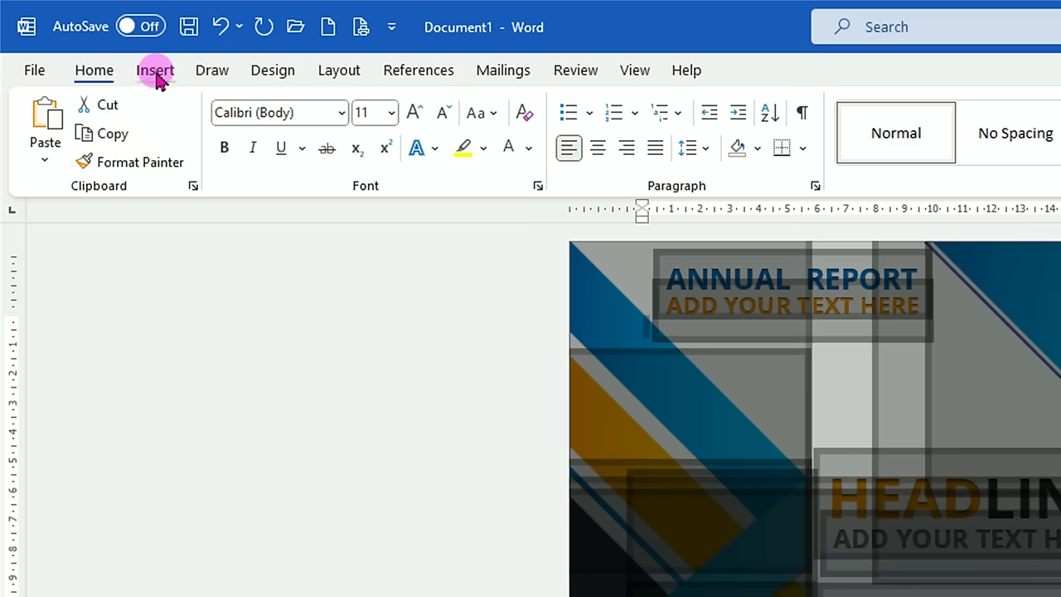
pyautogui.click(78, 36)
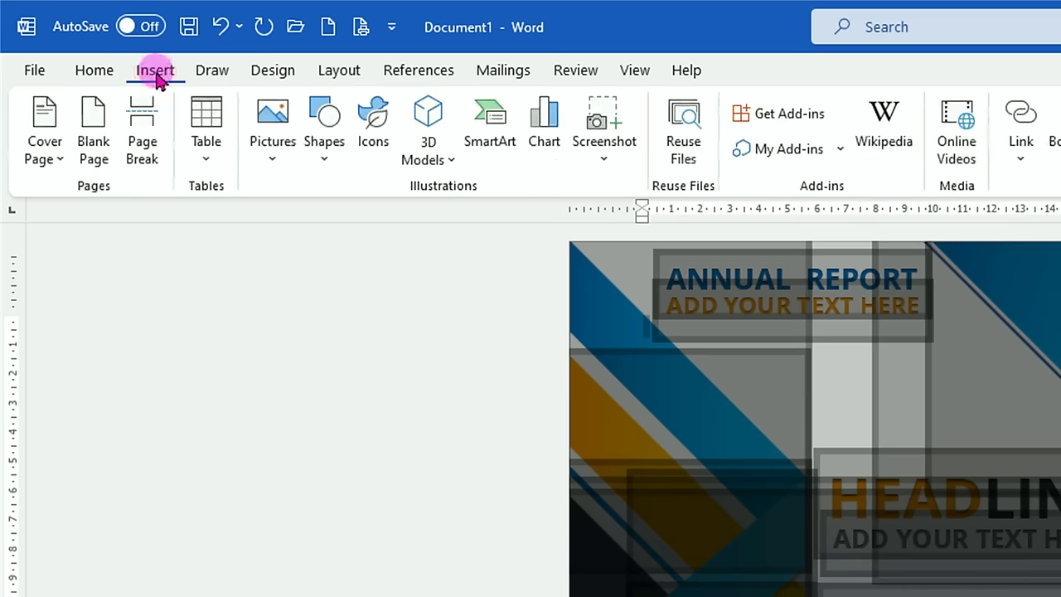
# Insert a page break and paste the copied cover design back onto page 1.
pyautogui.click(142, 129)
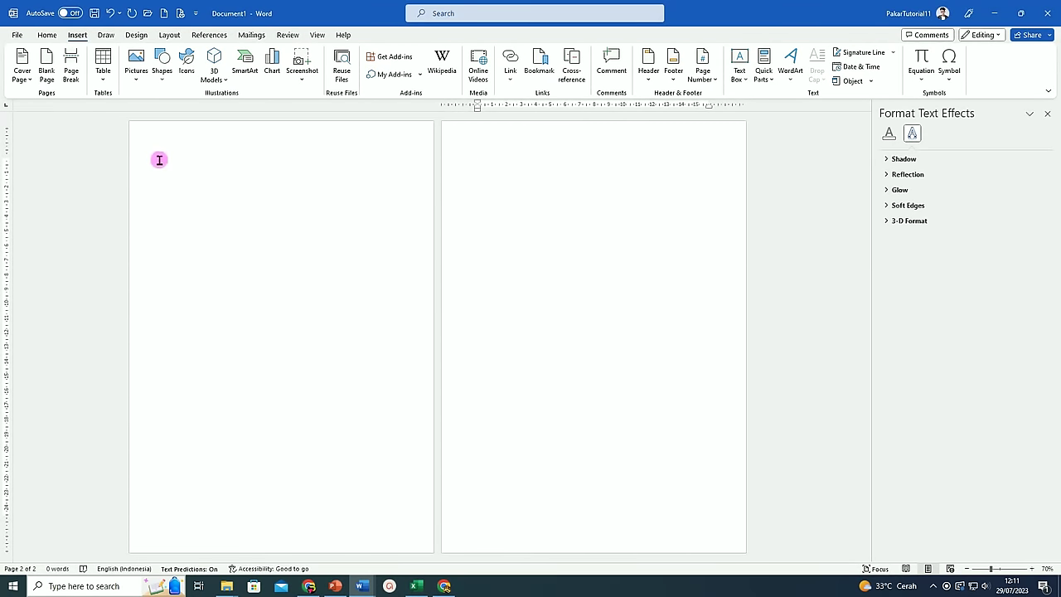
pyautogui.click(159, 160)
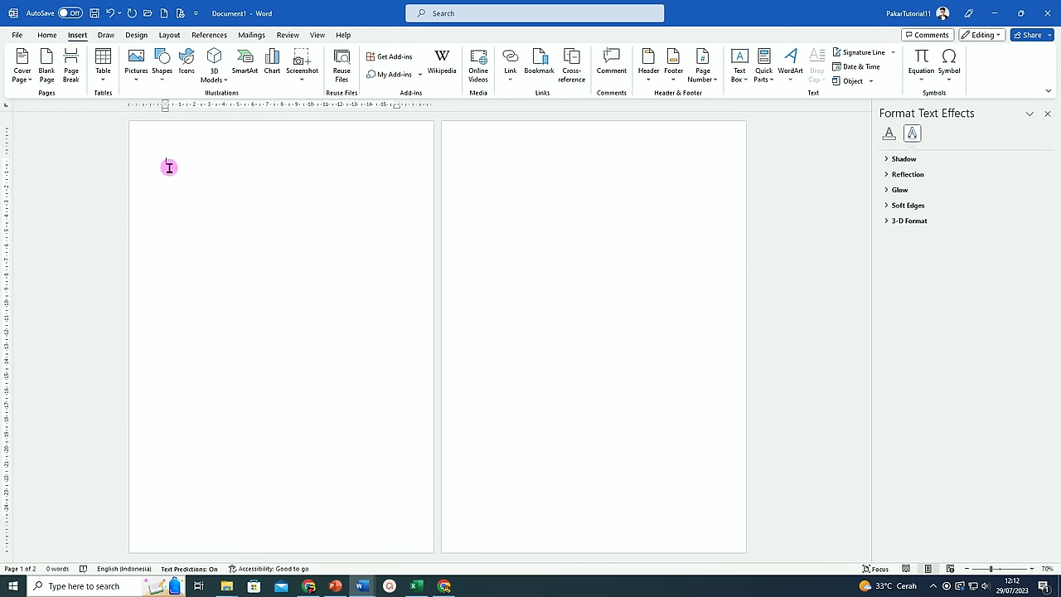
pyautogui.click(47, 35)
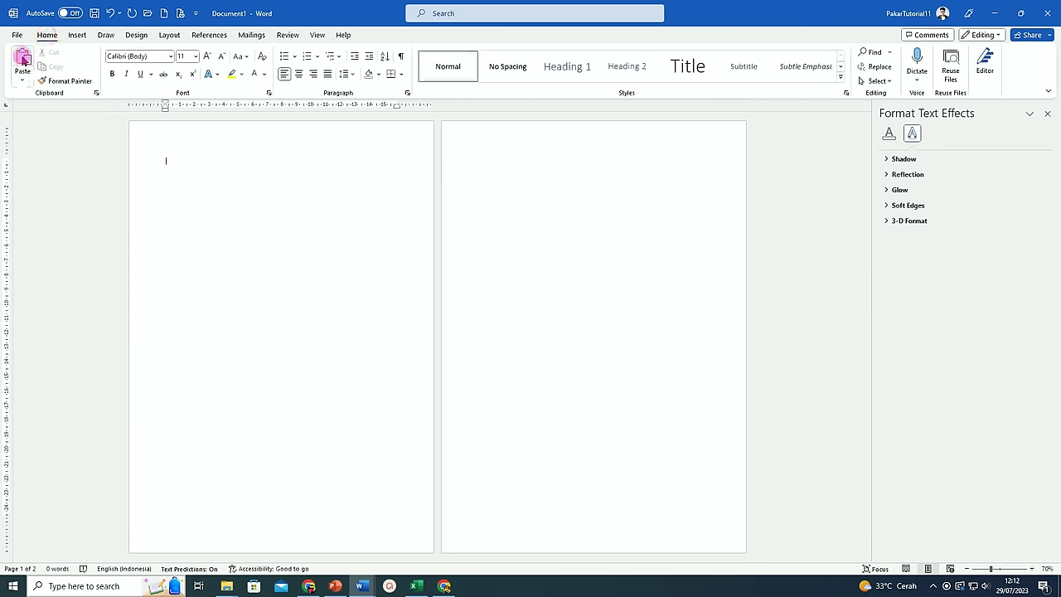
pyautogui.click(23, 60)
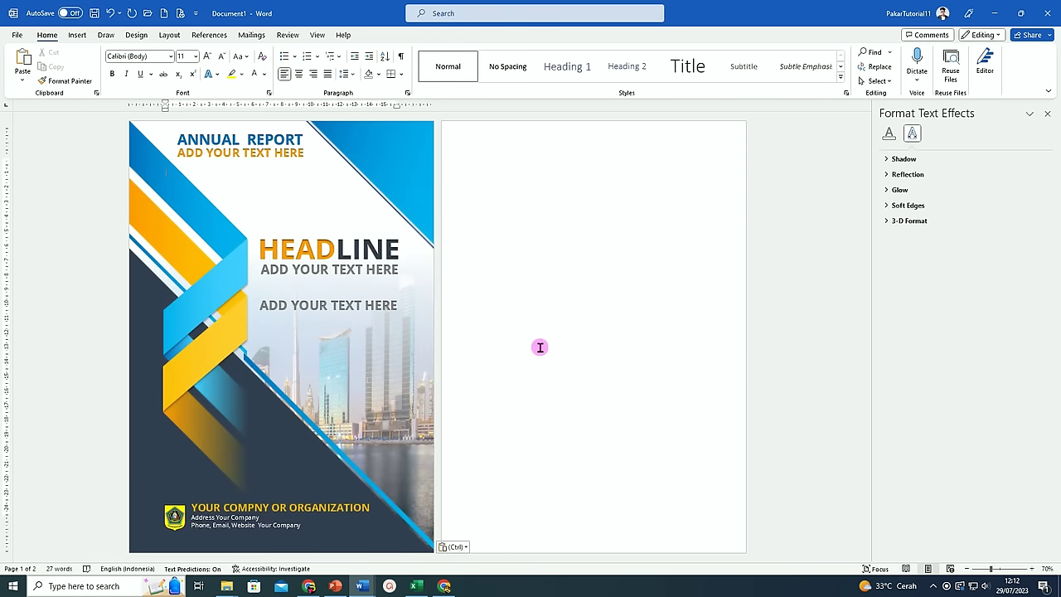
pyautogui.click(568, 178)
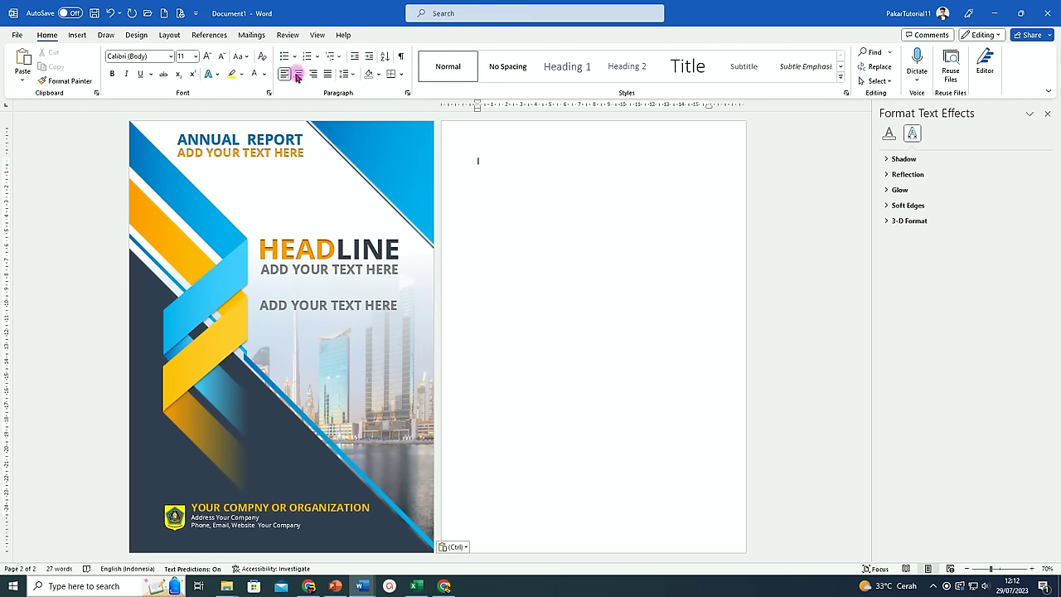
# Preview the two-page document in Focus mode, then return to the Home ribbon.
pyautogui.click(318, 35)
pyautogui.click(144, 63)
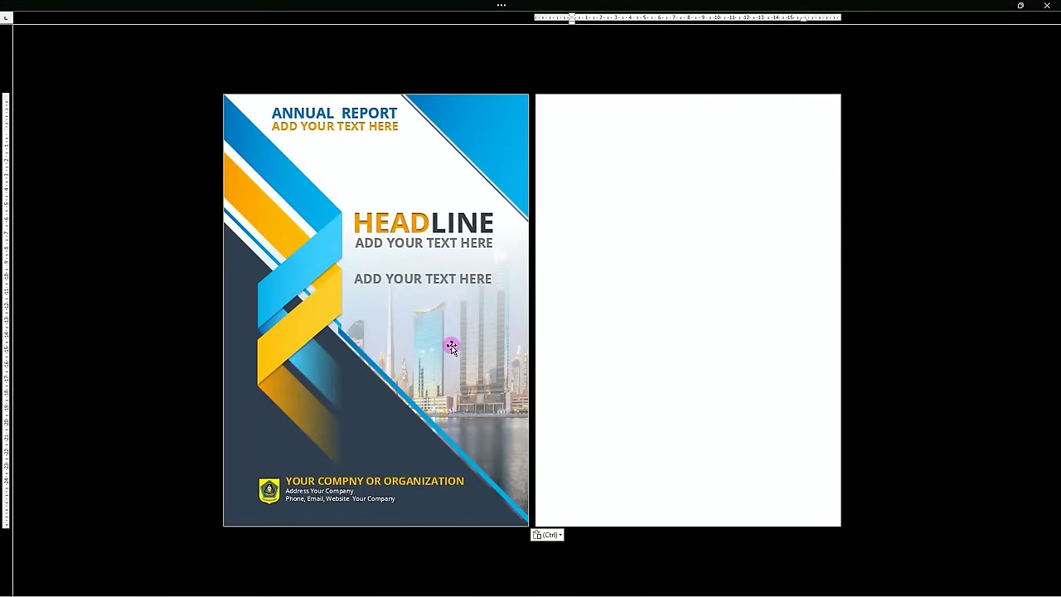
pyautogui.scroll(2, 446, 340)
pyautogui.press('Escape')
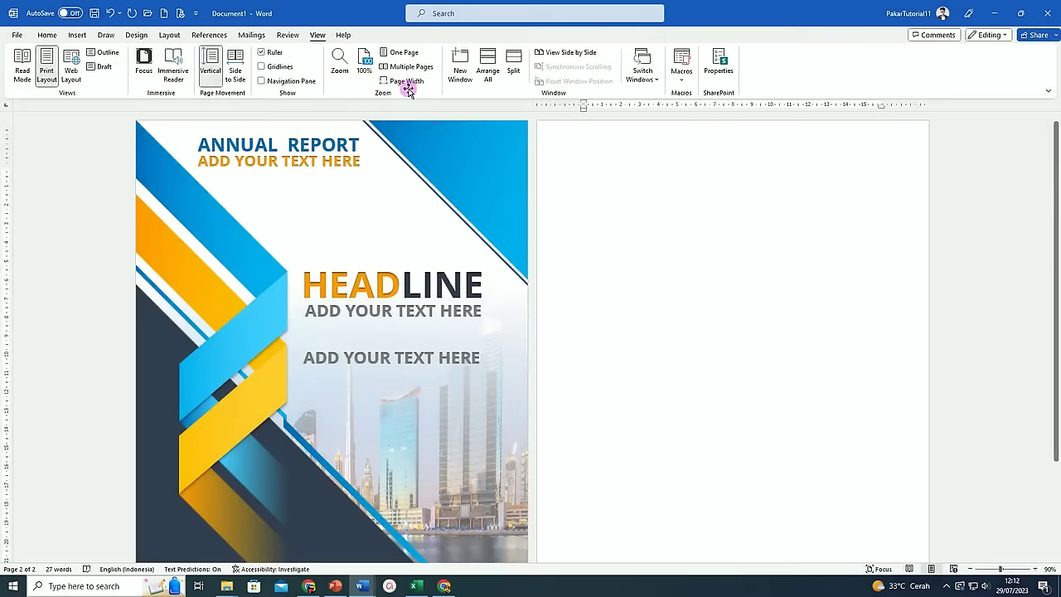
pyautogui.scroll(-1, 460, 191)
pyautogui.scroll(-1, 463, 195)
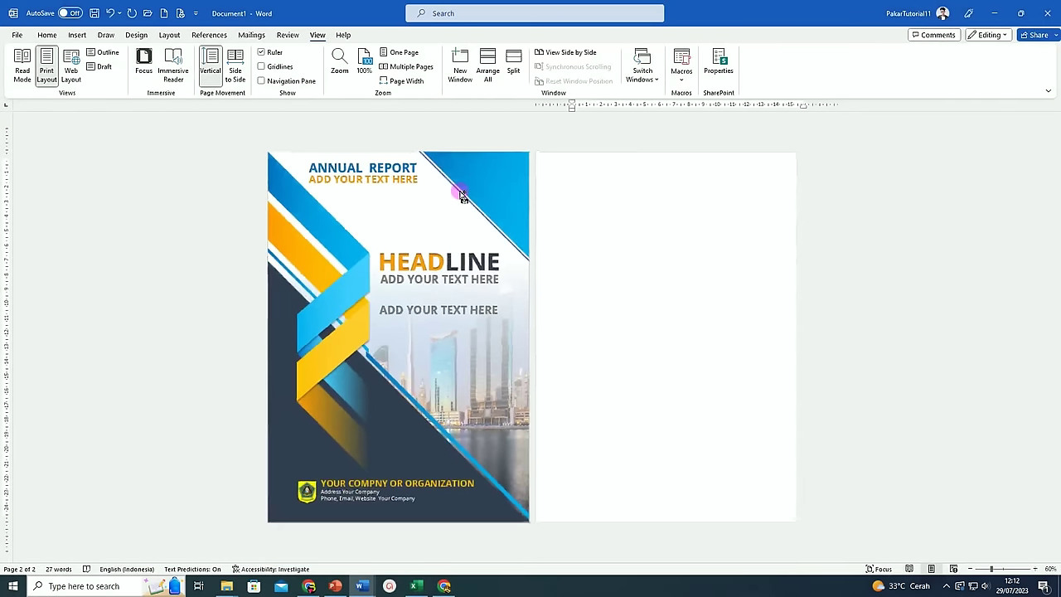
pyautogui.click(46, 37)
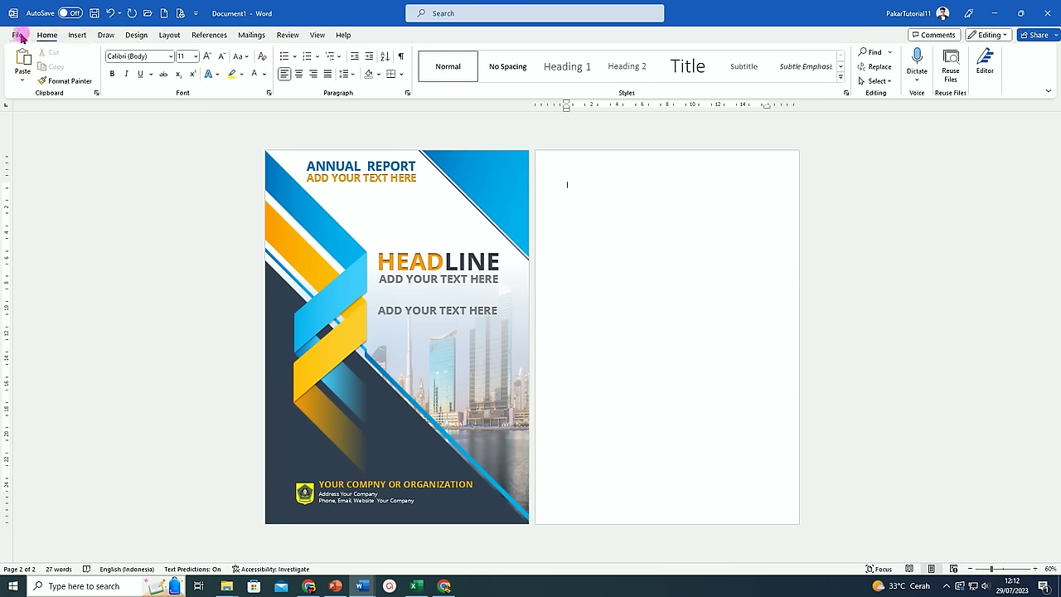
# Save the cover in Documents as 'Cover in Word 1' in Word Document (.docx) format.
pyautogui.click(16, 37)
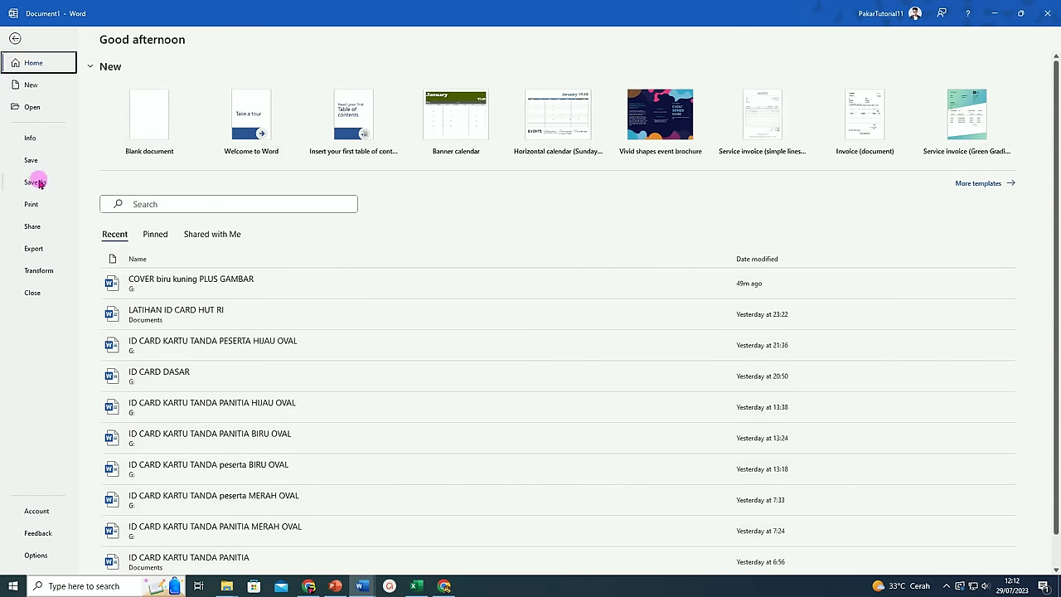
pyautogui.click(38, 183)
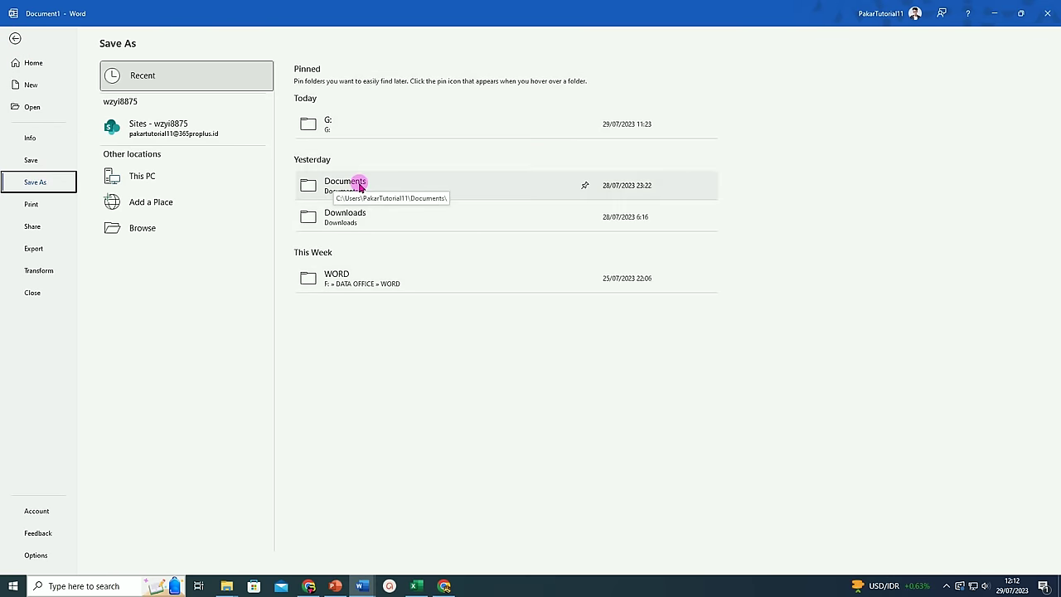
pyautogui.click(357, 184)
pyautogui.click(364, 83)
pyautogui.write('c')
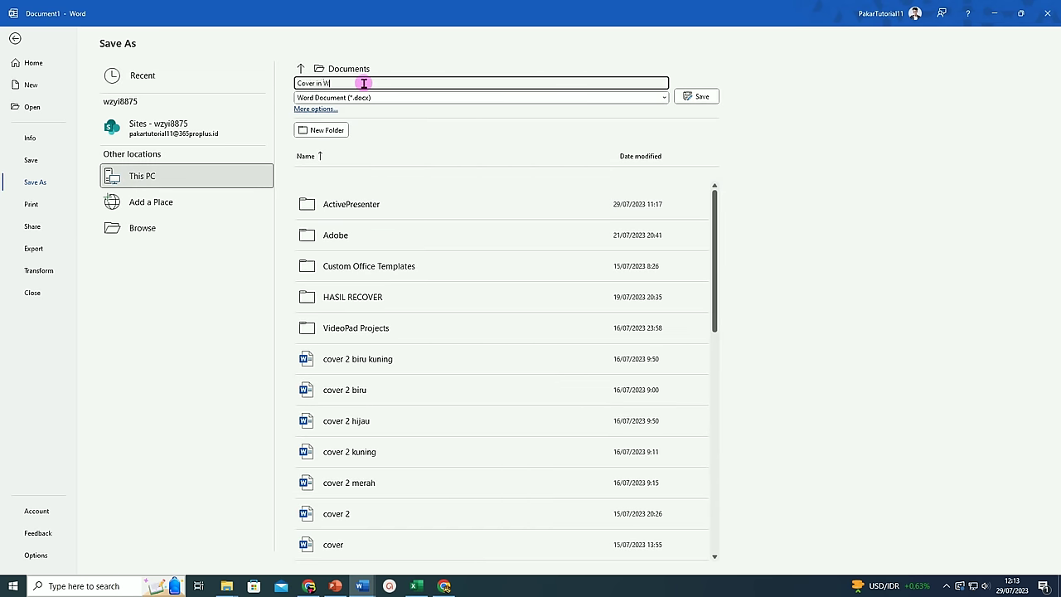
pyautogui.write(' 1')
pyautogui.click(663, 97)
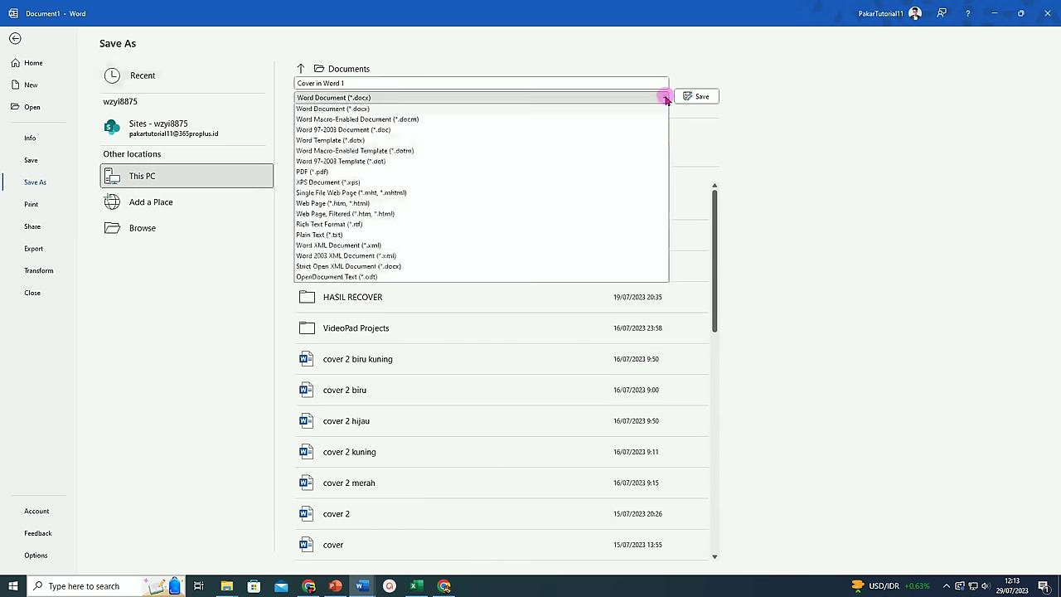
pyautogui.click(316, 109)
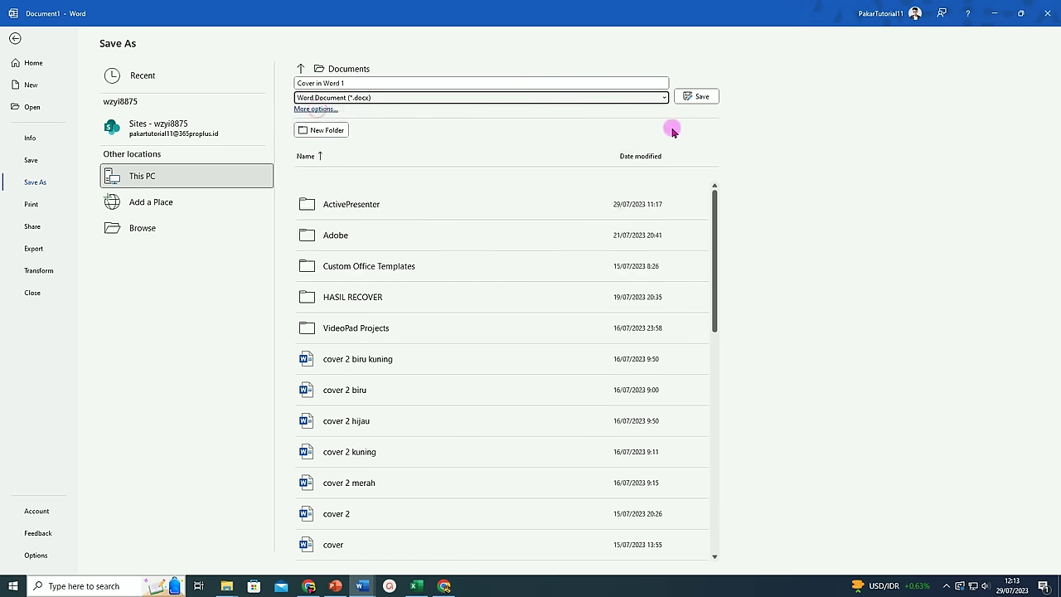
pyautogui.click(702, 97)
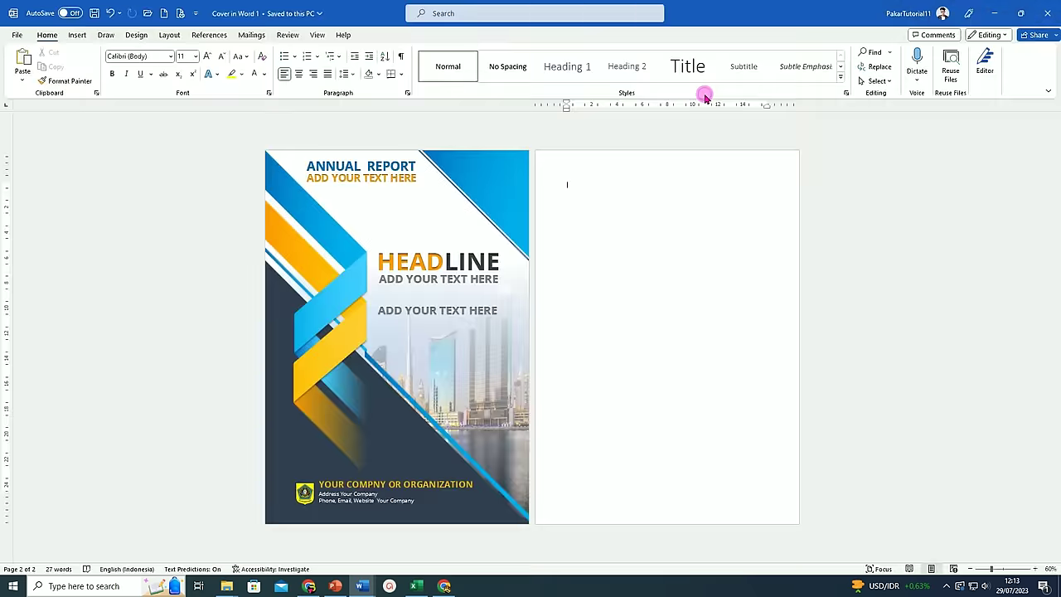
# Duplicate the title text box, move the copy right, and change its text to '2023' at 48 pt.
pyautogui.click(379, 189)
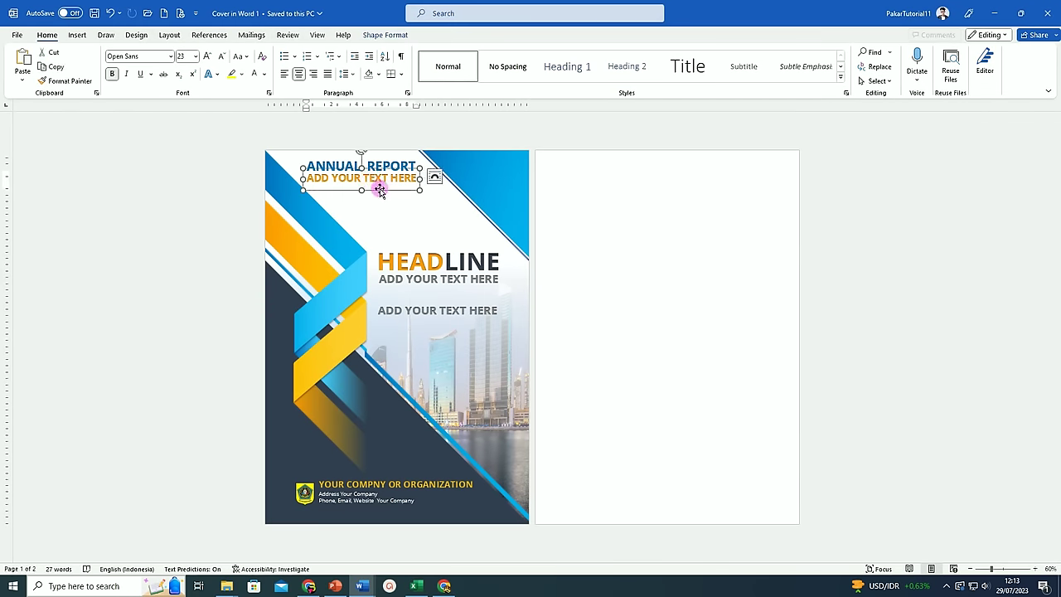
pyautogui.hotkey('ctrl', 'd')
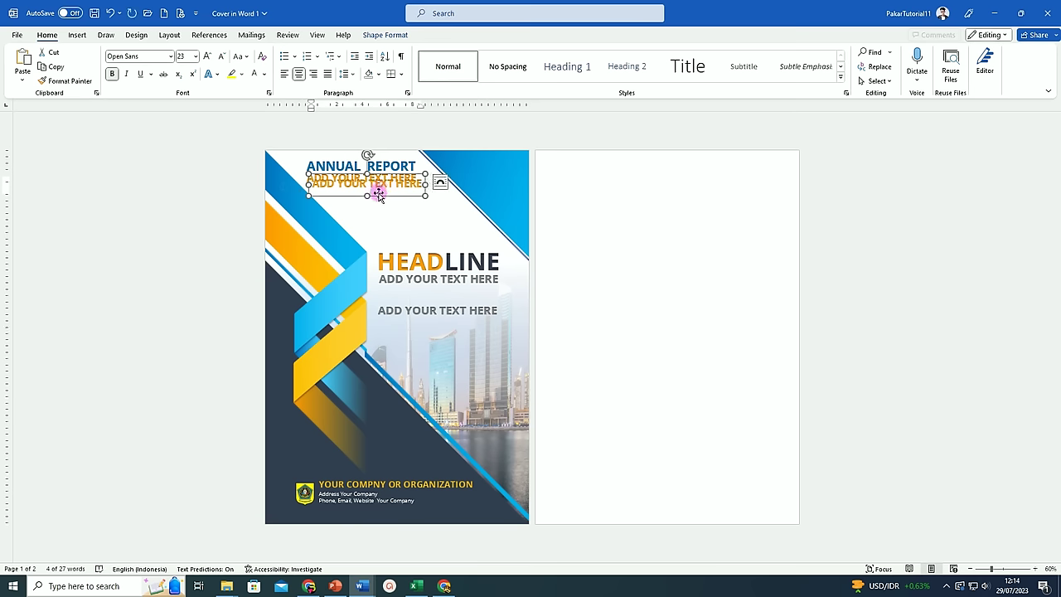
pyautogui.moveTo(379, 198)
pyautogui.mouseDown()
pyautogui.moveTo(492, 197)
pyautogui.moveTo(473, 201)
pyautogui.mouseUp()
pyautogui.tripleClick(420, 189)
pyautogui.write('2023')
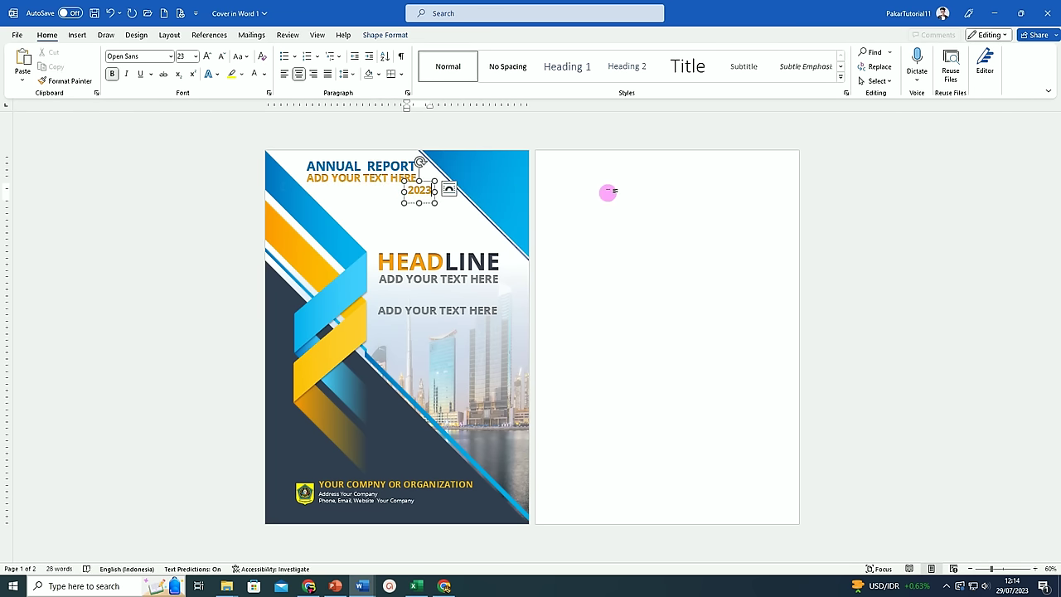
pyautogui.click(428, 207)
pyautogui.click(209, 55)
pyautogui.click(212, 55)
pyautogui.click(212, 56)
pyautogui.click(212, 55)
pyautogui.click(212, 56)
# Rotate the 2023 label about 45°, fit it into the blue top-right corner, and make it white.
pyautogui.click(433, 164)
pyautogui.moveTo(432, 163)
pyautogui.mouseDown()
pyautogui.moveTo(454, 197)
pyautogui.moveTo(509, 183)
pyautogui.mouseUp()
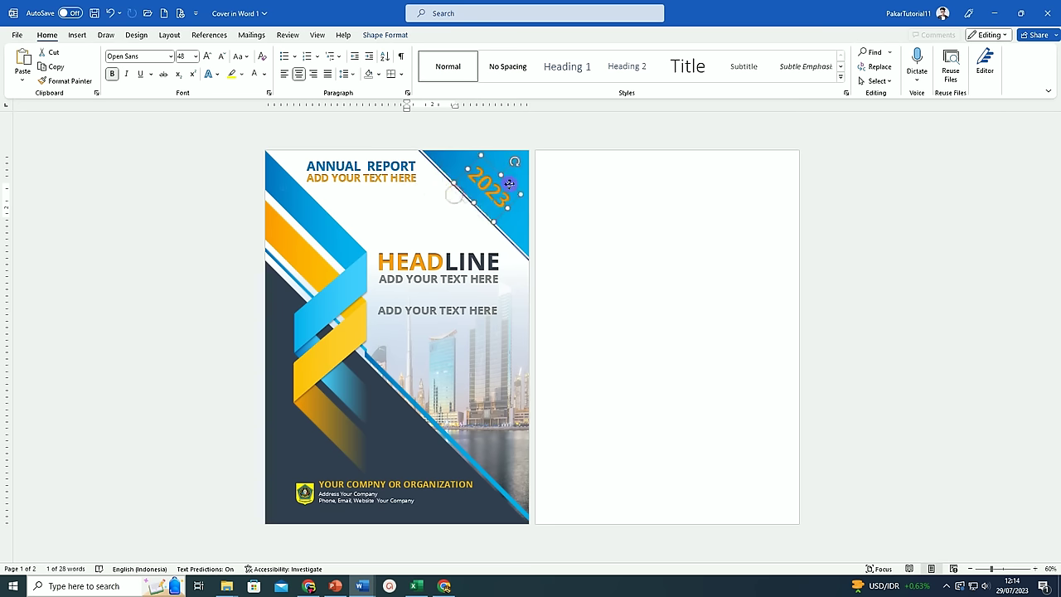
pyautogui.click(513, 162)
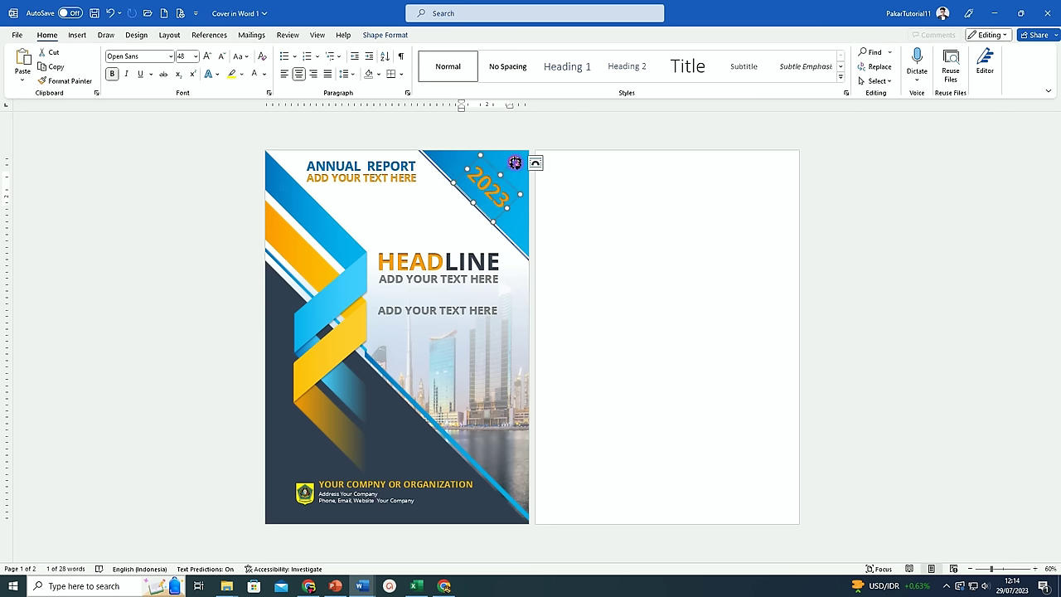
pyautogui.moveTo(514, 163); pyautogui.dragTo(517, 167)
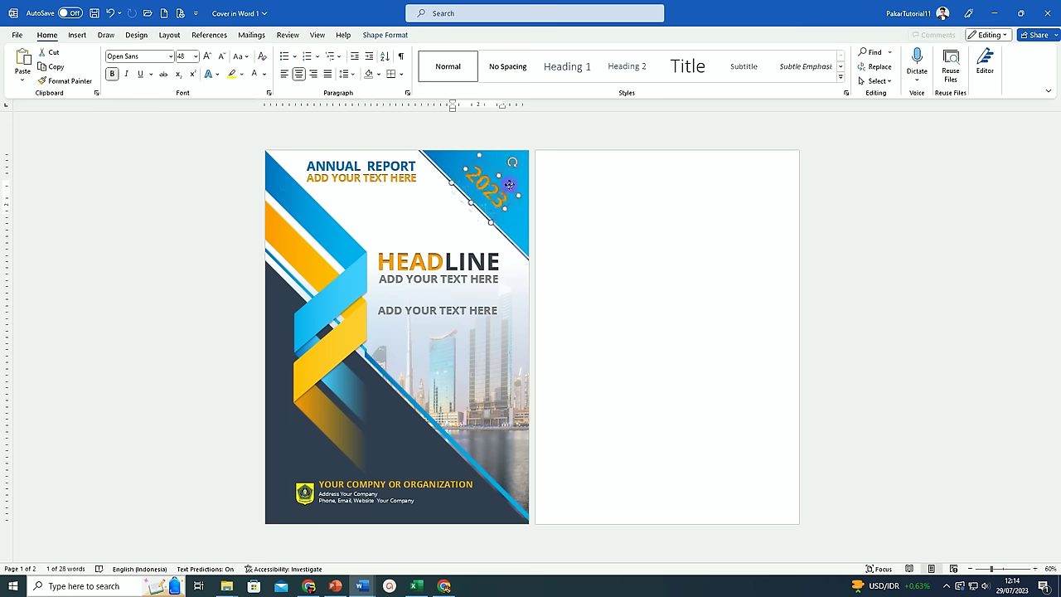
pyautogui.click(255, 75)
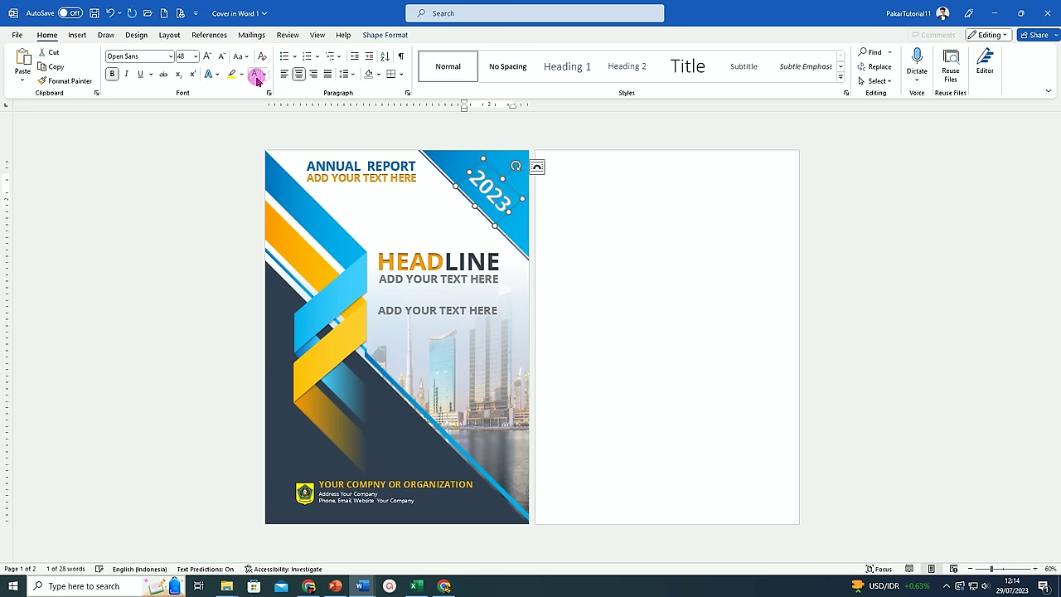
pyautogui.click(619, 132)
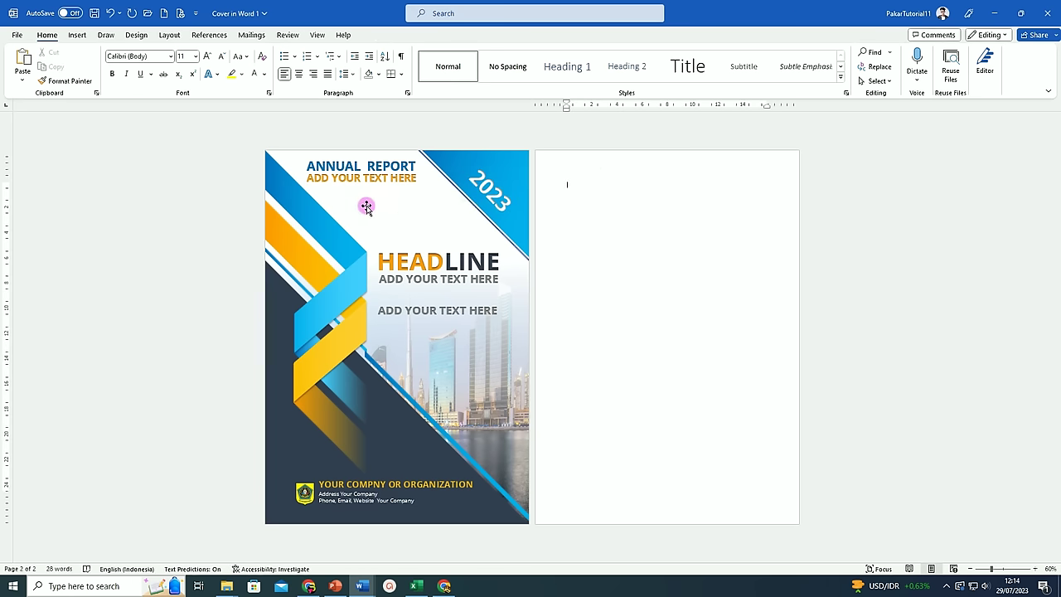